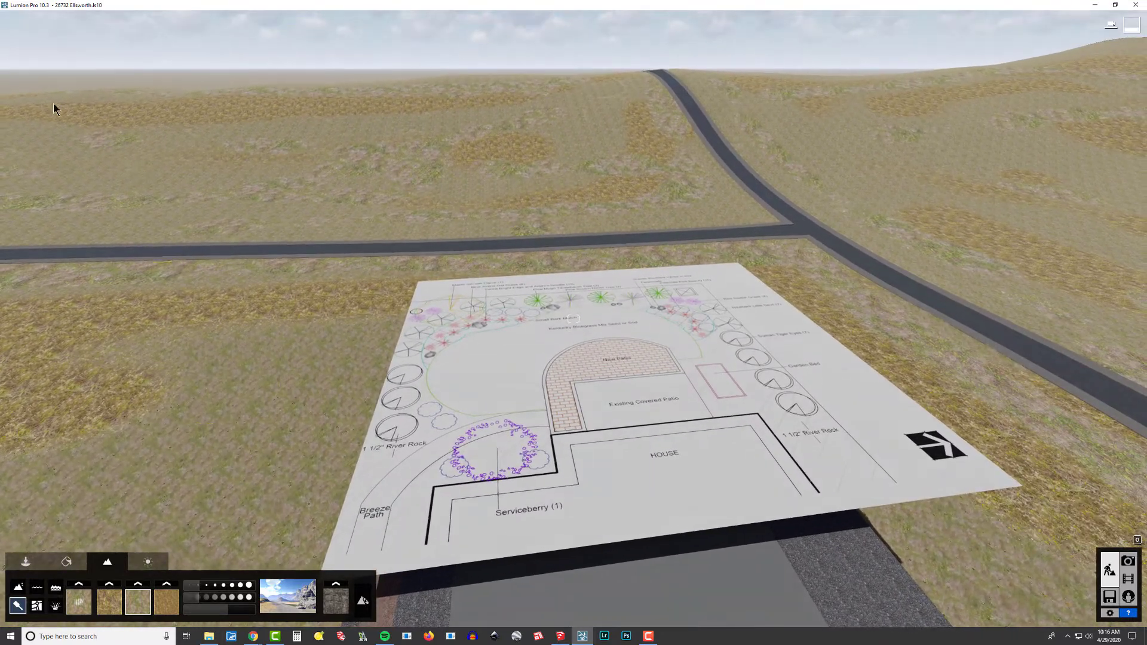
# - Open a Chrome window beside Lumion, with Chrome filling about a third of the screen and Lumion the rest
pyautogui.click(253, 637)
pyautogui.moveTo(222, 40); pyautogui.dragTo(0, 65)
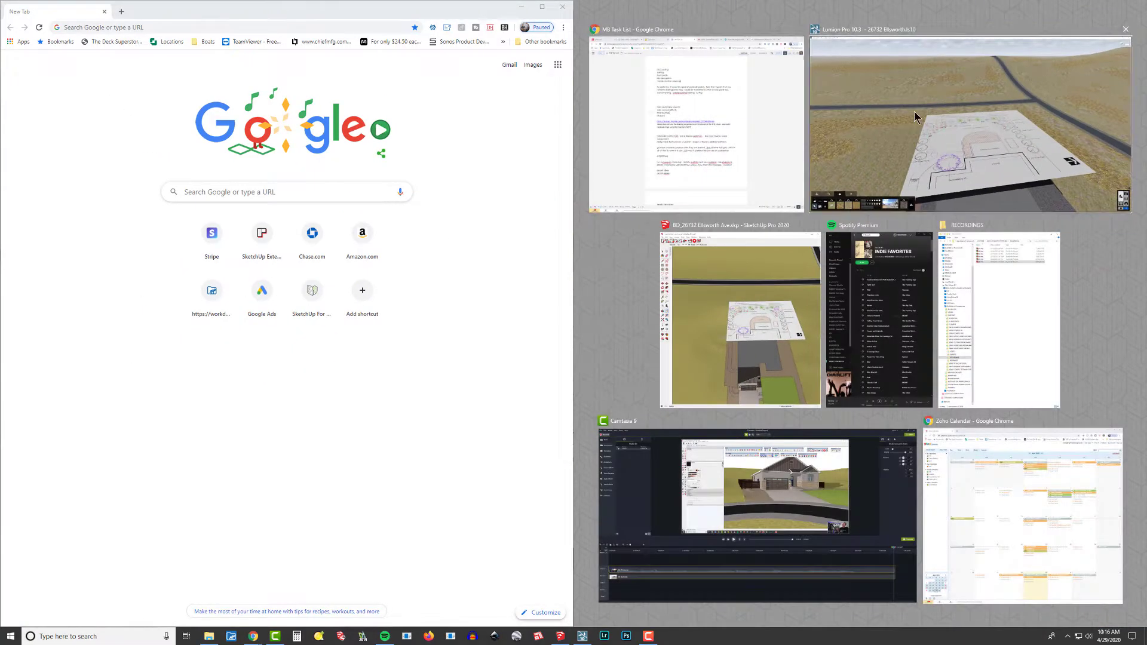
pyautogui.click(914, 111)
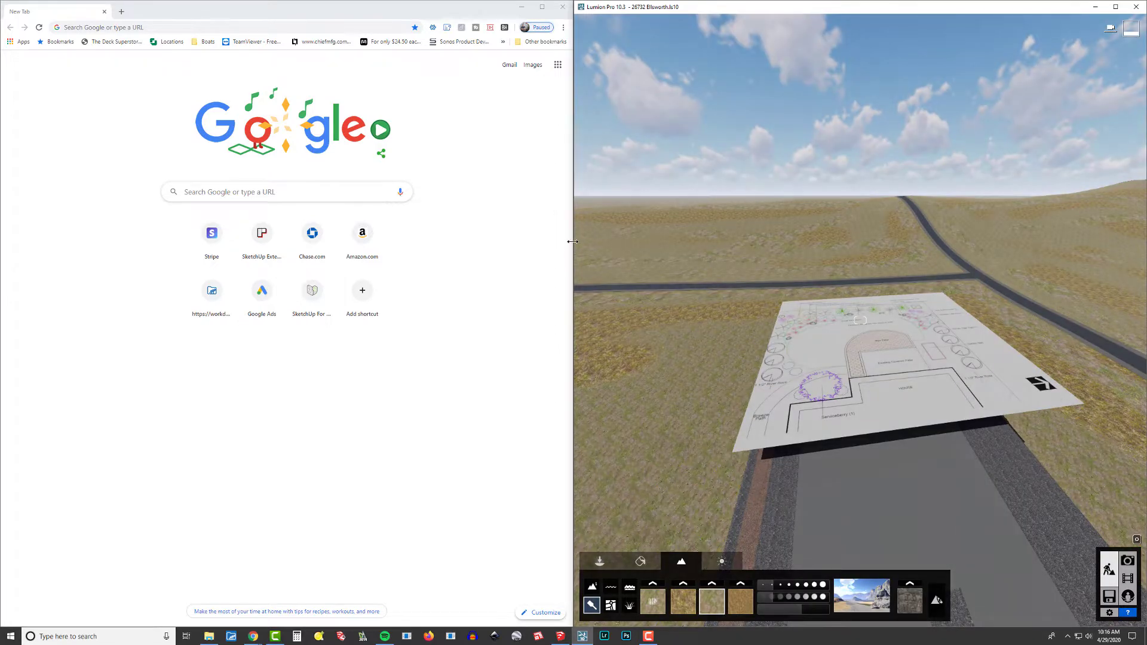
pyautogui.moveTo(572, 241); pyautogui.dragTo(416, 242)
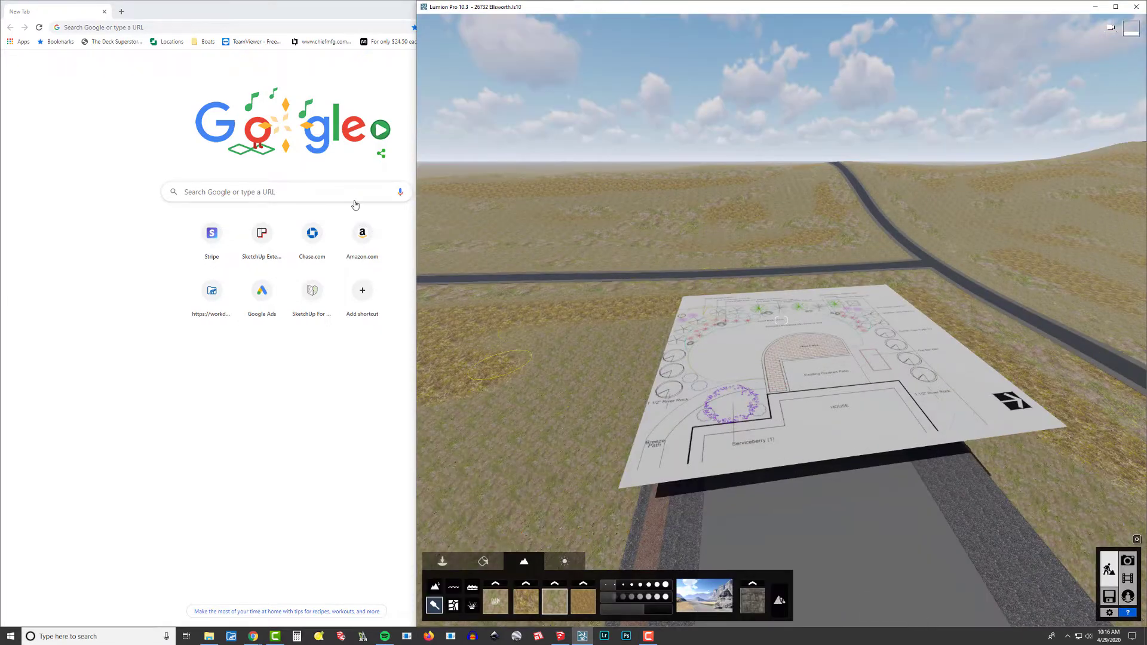
pyautogui.moveTo(415, 201); pyautogui.dragTo(407, 195)
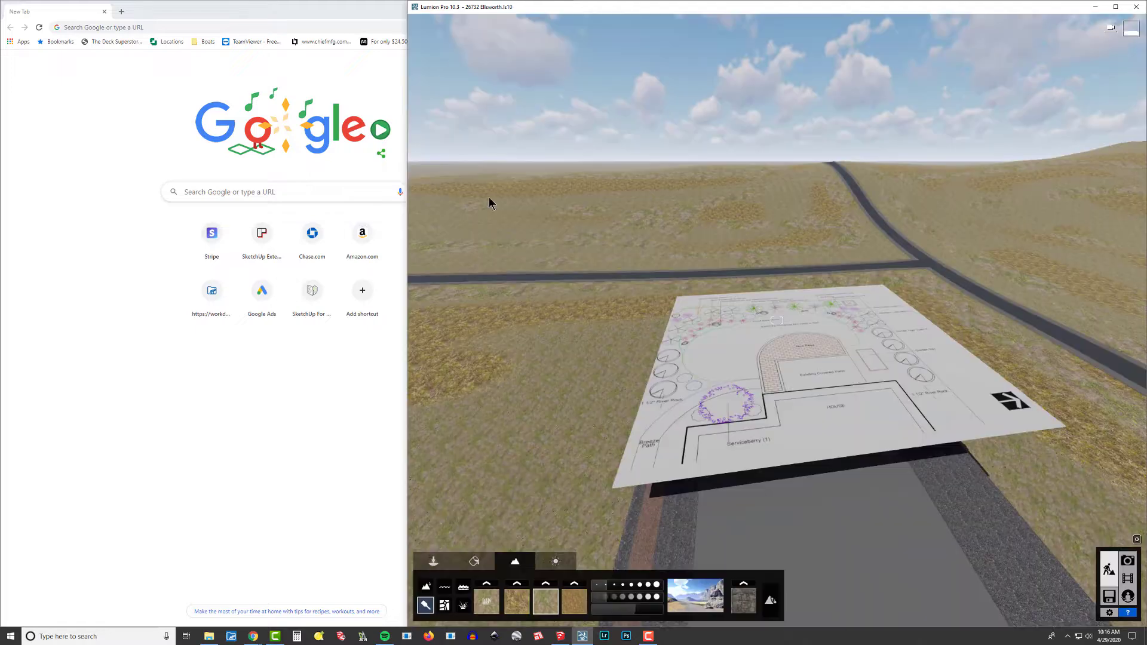
pyautogui.click(378, 17)
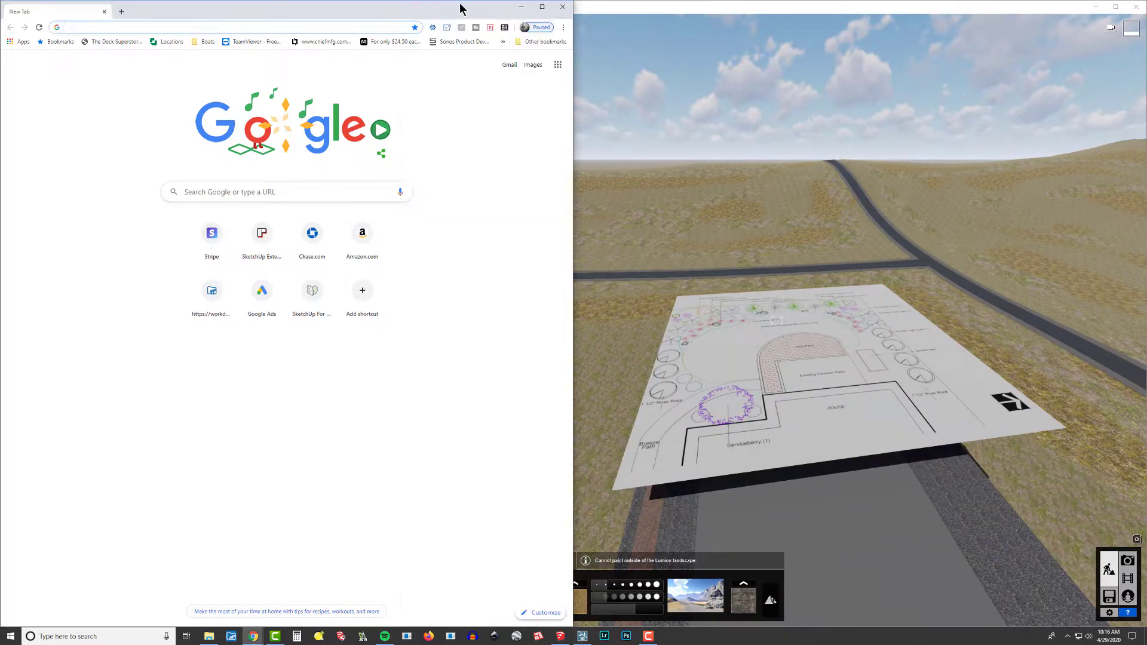
pyautogui.moveTo(460, 8); pyautogui.dragTo(1, 81)
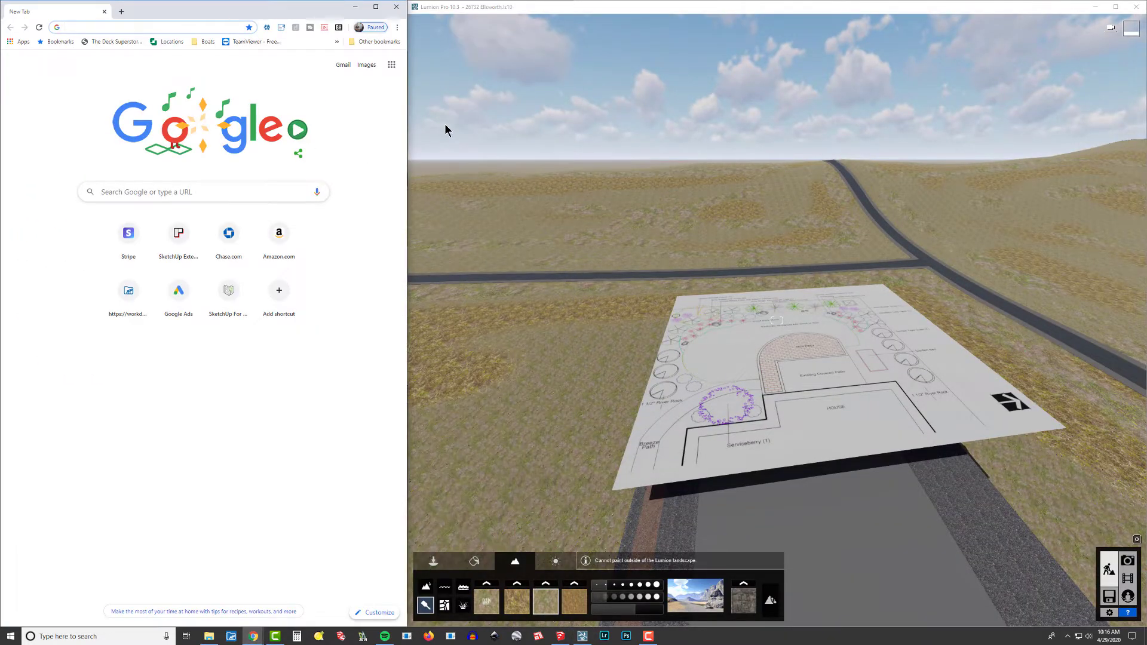
# - Locate the Maple Ginnale Flame label on the landscape plan and search Google Images for "maple ginnala flame"
pyautogui.click(606, 258)
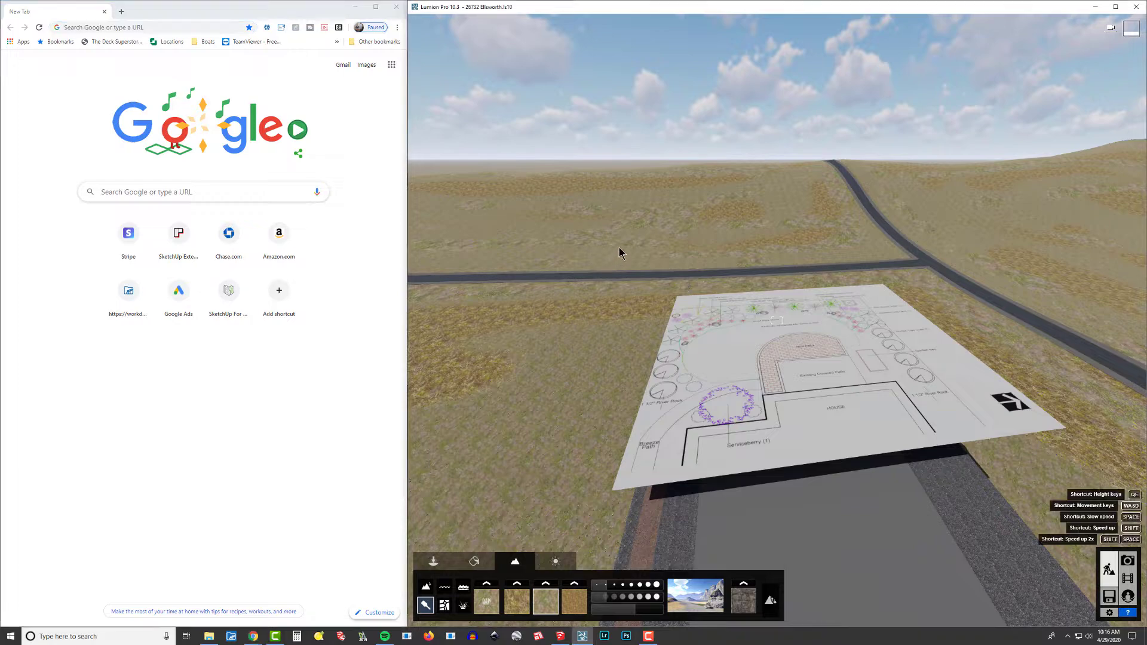
pyautogui.press('w')
pyautogui.moveTo(619, 248); pyautogui.dragTo(540, 360, button='right')
pyautogui.press('w')
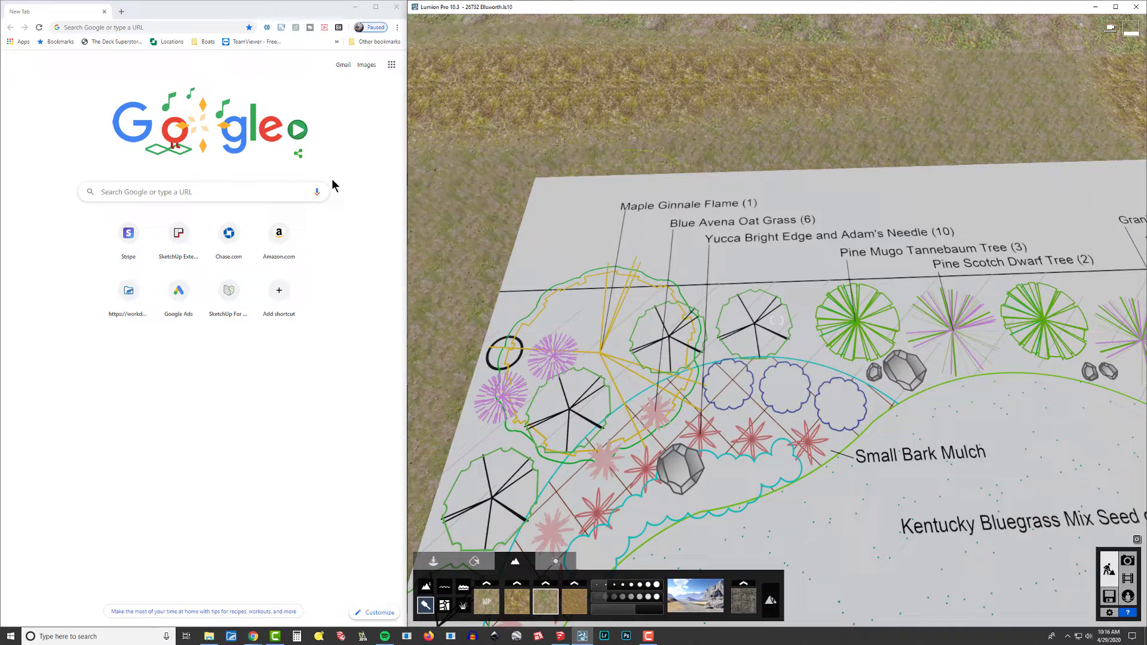
pyautogui.click(117, 27)
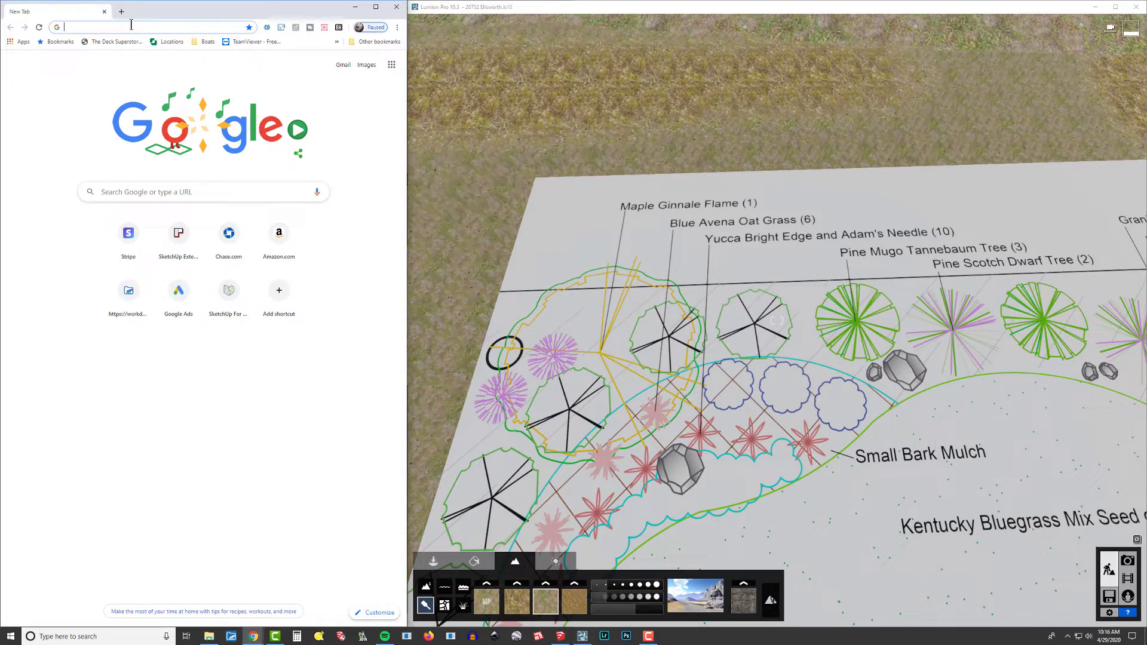
pyautogui.write('maple gin')
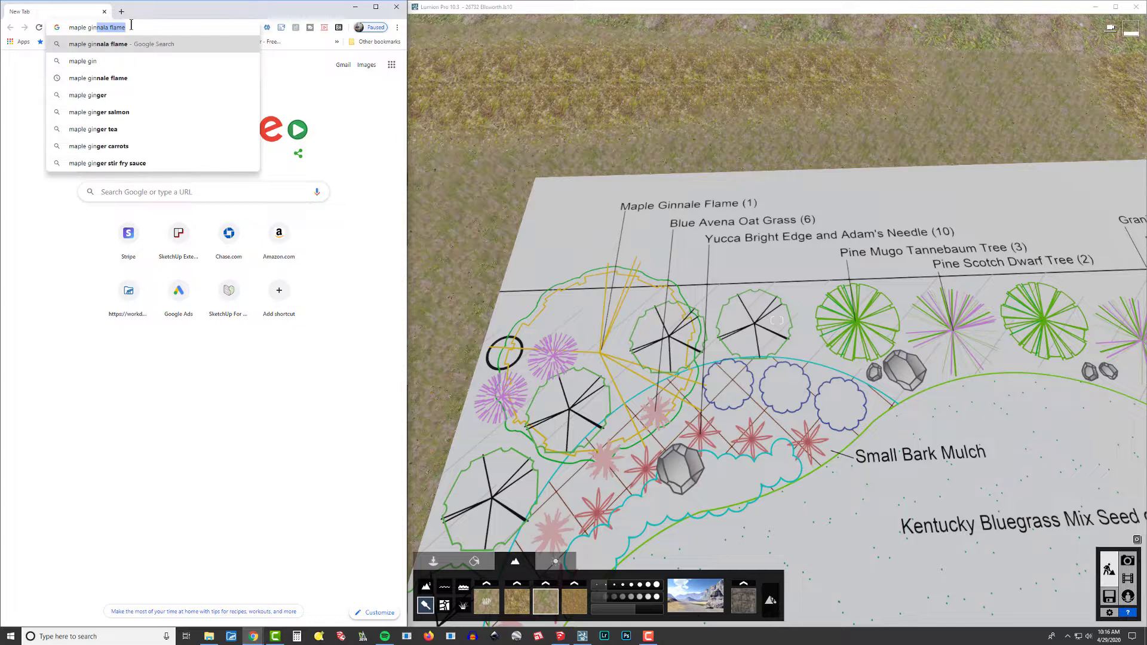
pyautogui.write('nale')
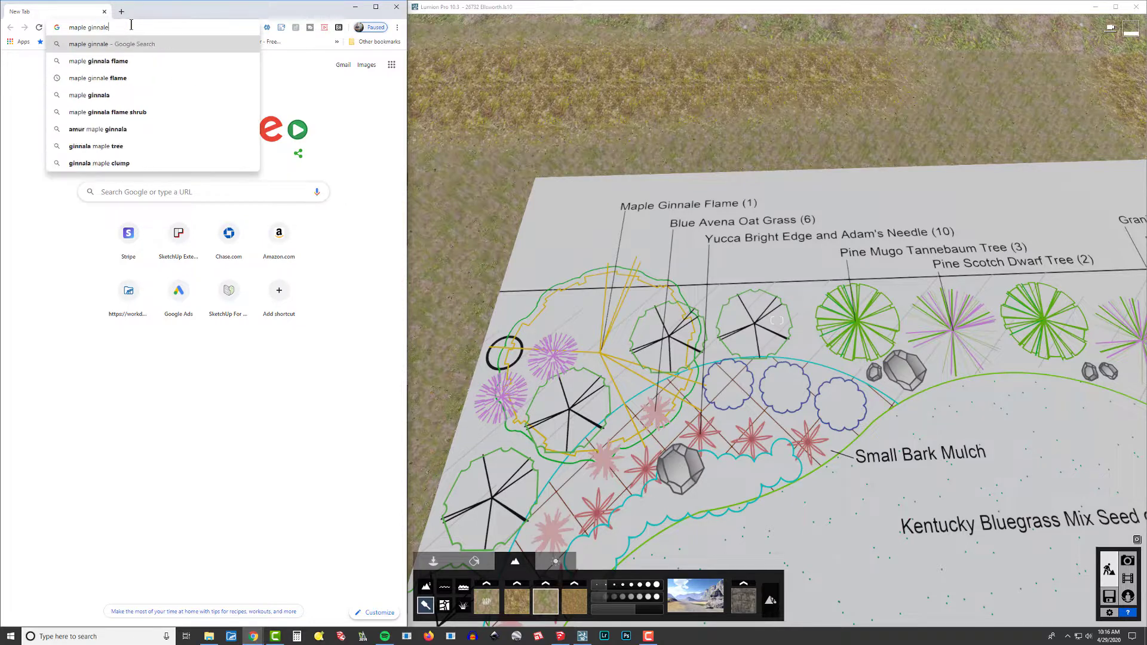
pyautogui.write(' fl')
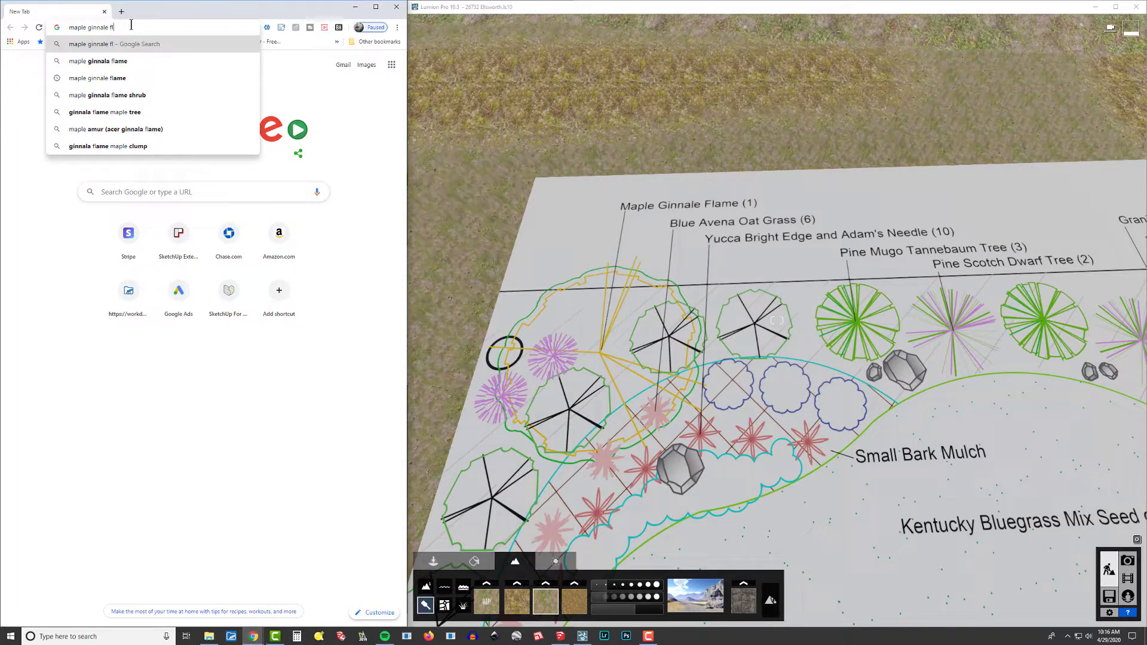
pyautogui.press('Down')
pyautogui.press('Return')
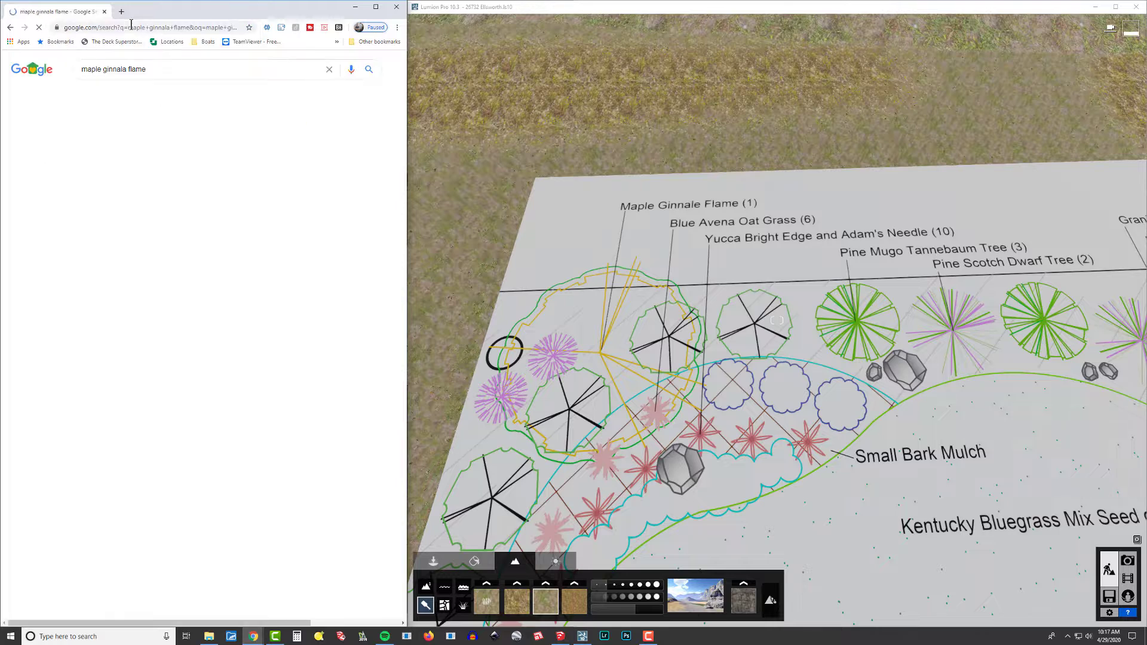
pyautogui.click(133, 98)
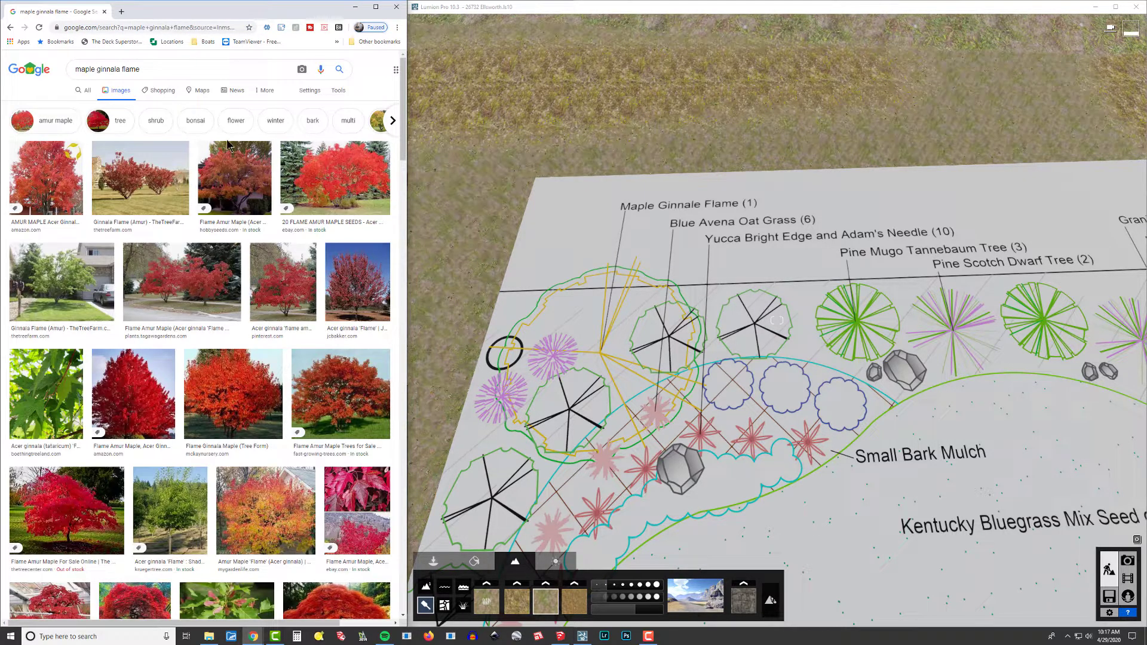
# - Examine several enlarged photos in the image results for the maple's shape and foliage colour
pyautogui.click(47, 179)
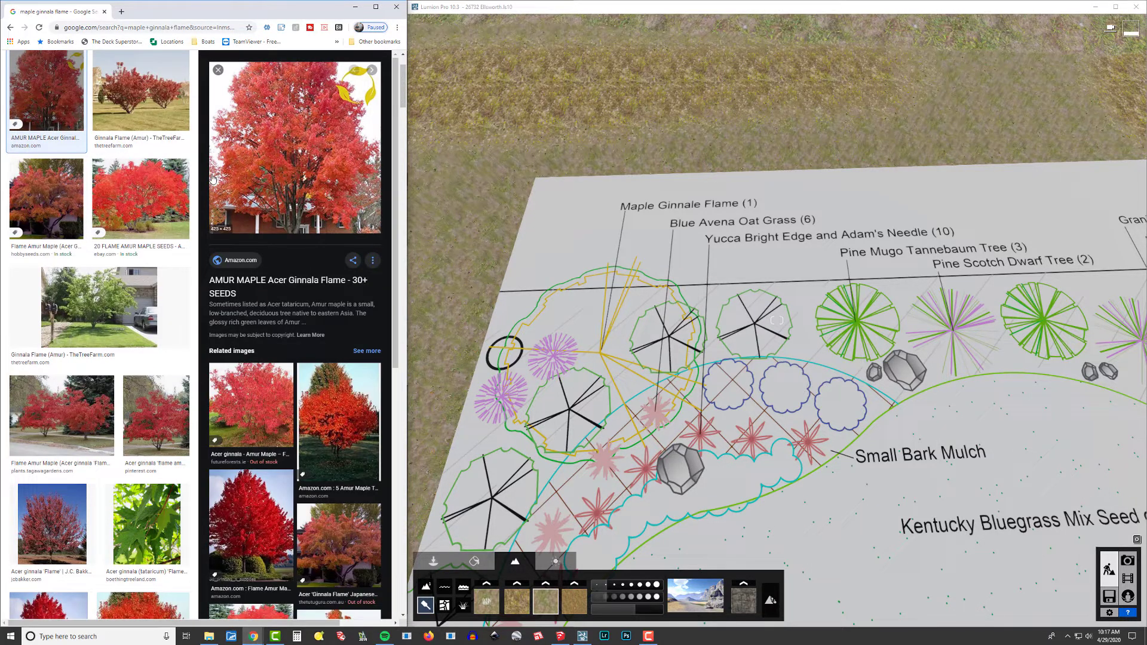
pyautogui.press('Right')
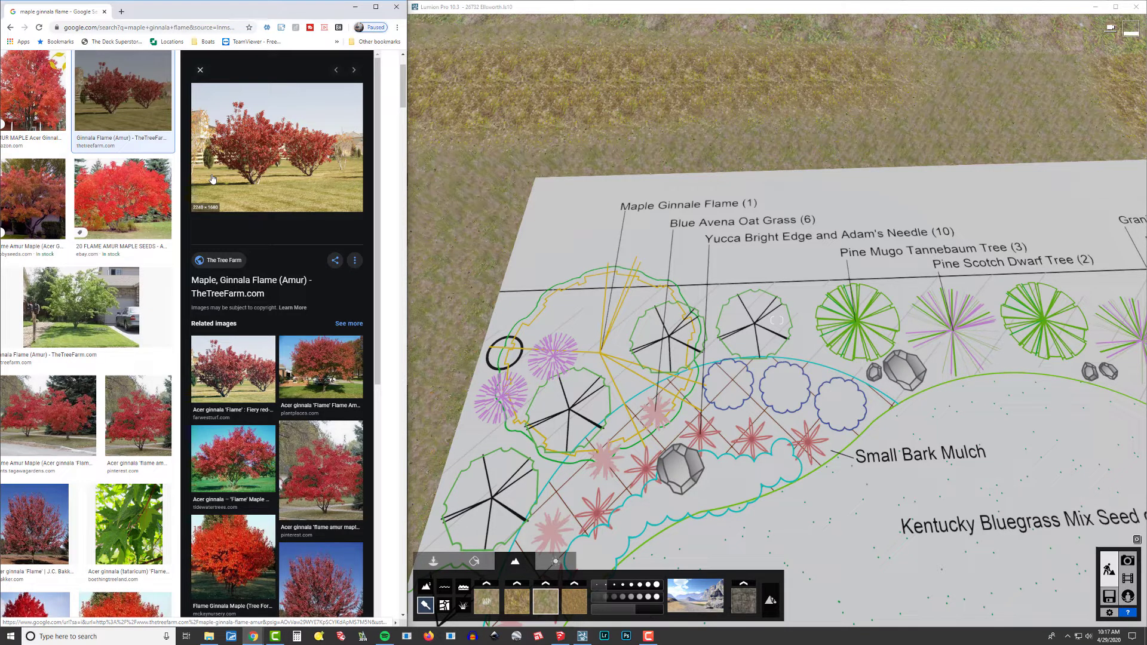
pyautogui.press('Right')
pyautogui.press('Right')
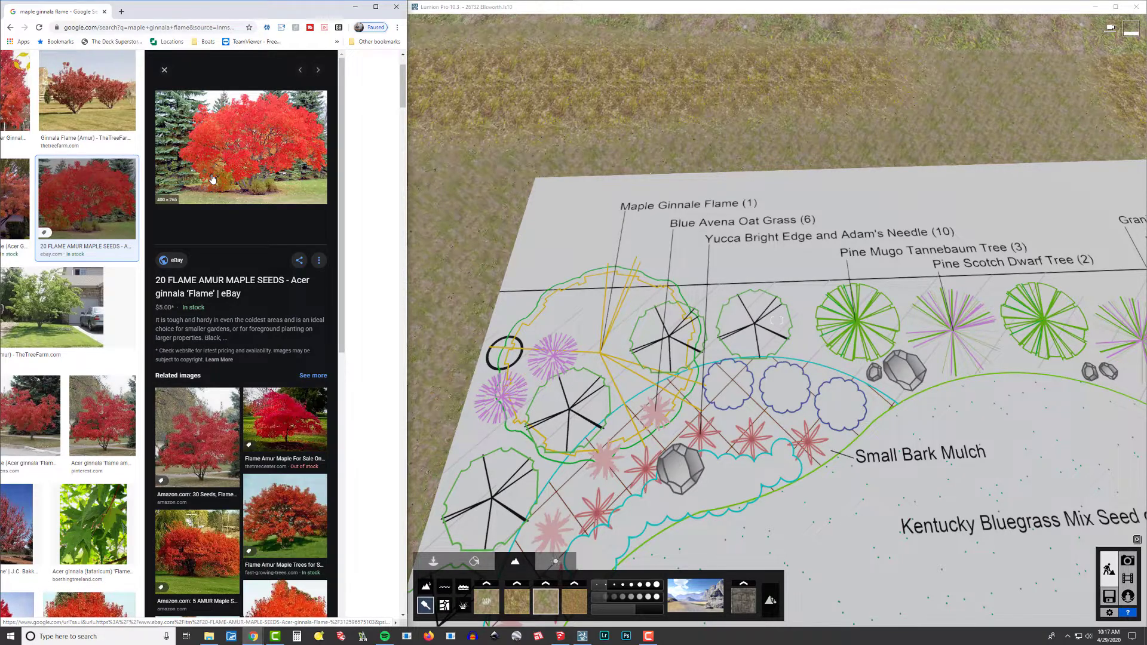
pyautogui.press('Right')
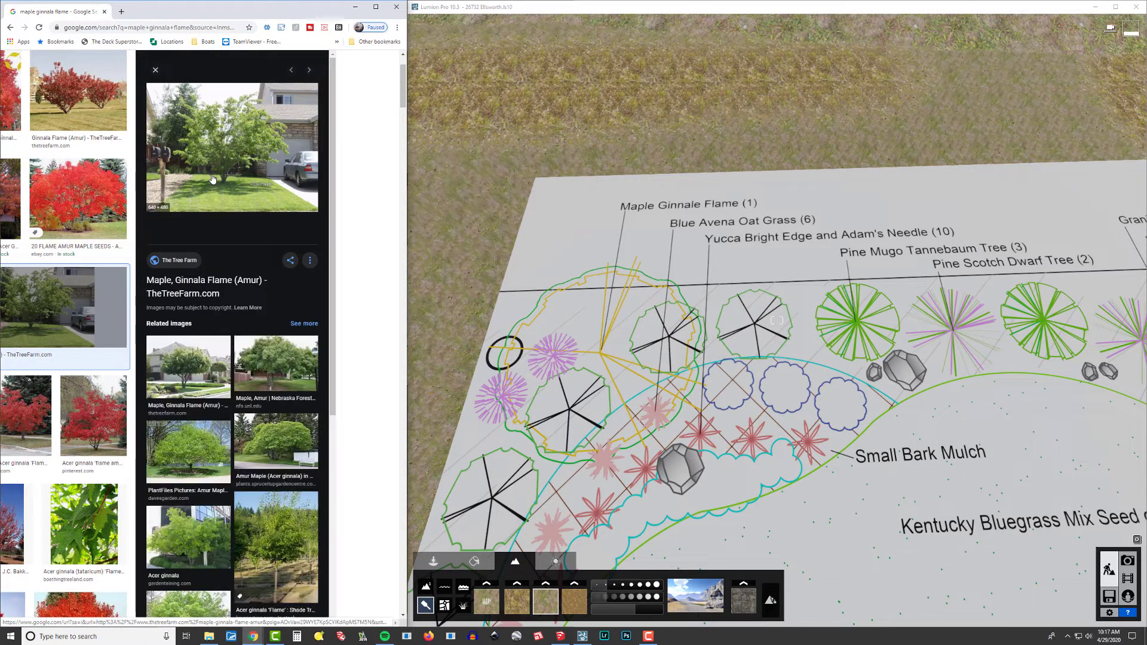
pyautogui.press('Right')
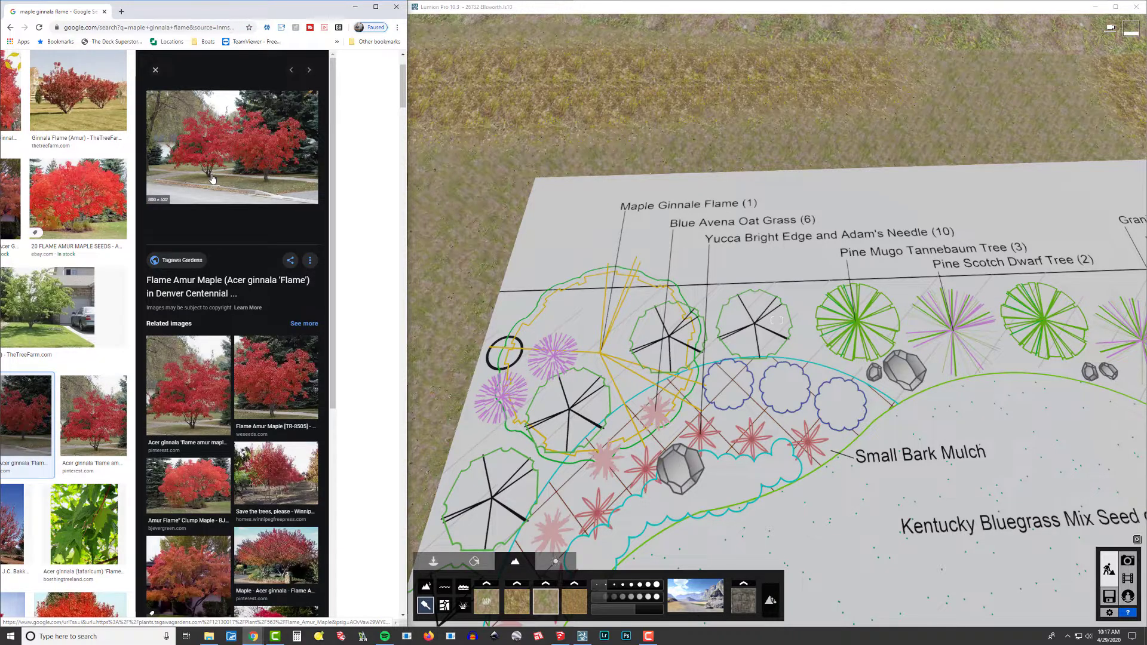
pyautogui.press('Right')
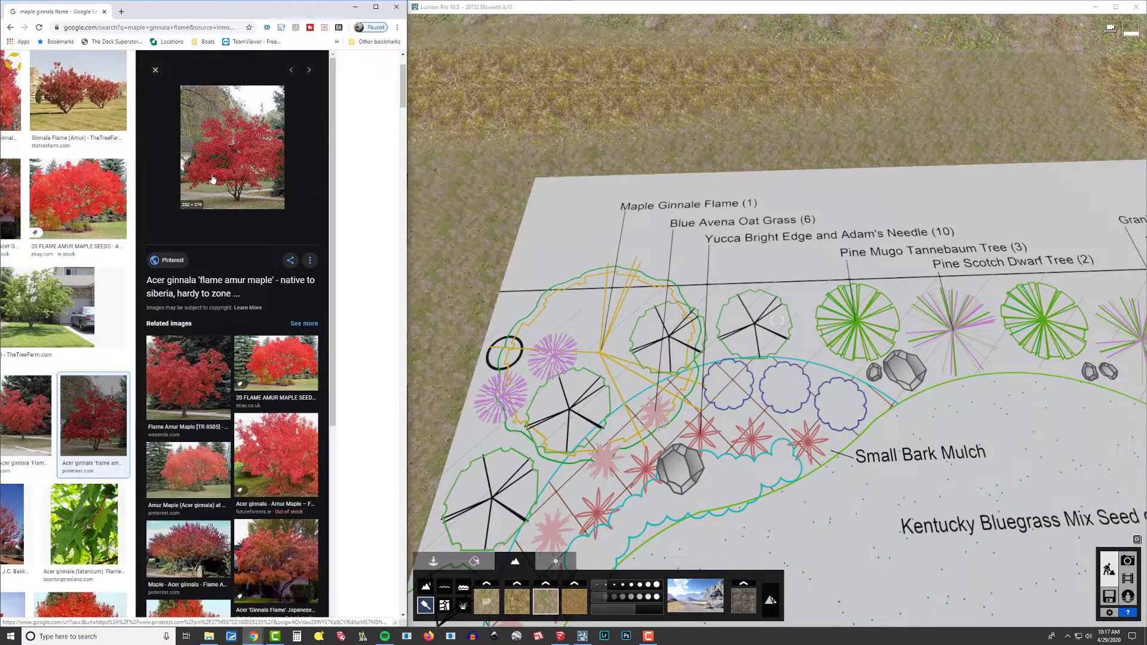
# - Switch to Lumion's object placement mode and open the Nature library
pyautogui.click(501, 469)
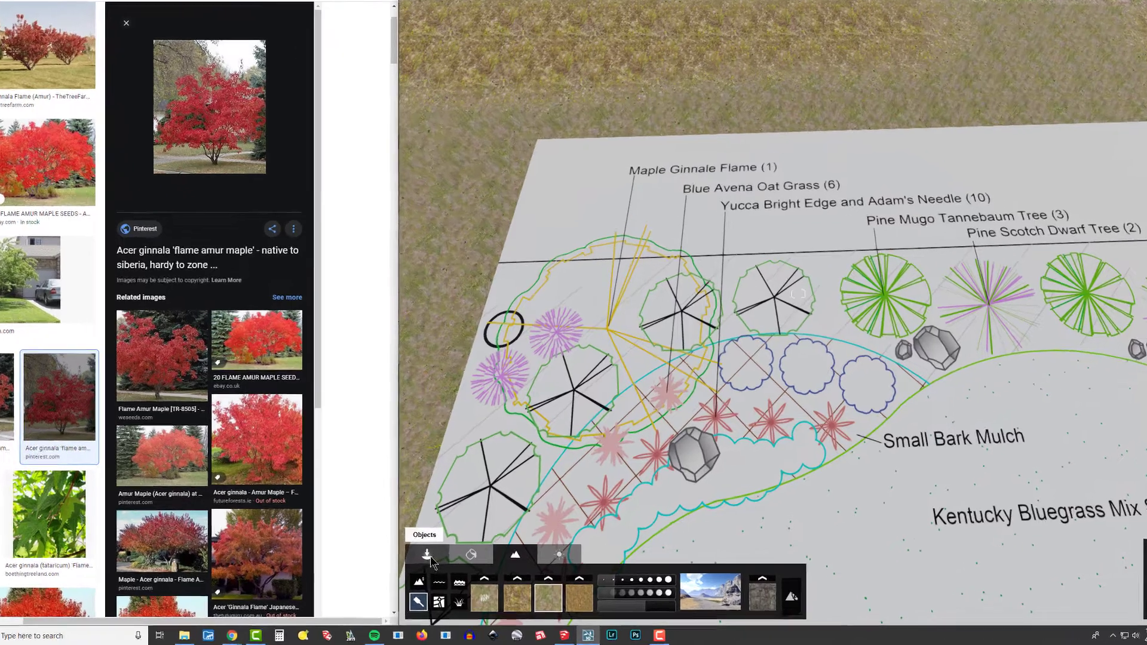
pyautogui.click(428, 555)
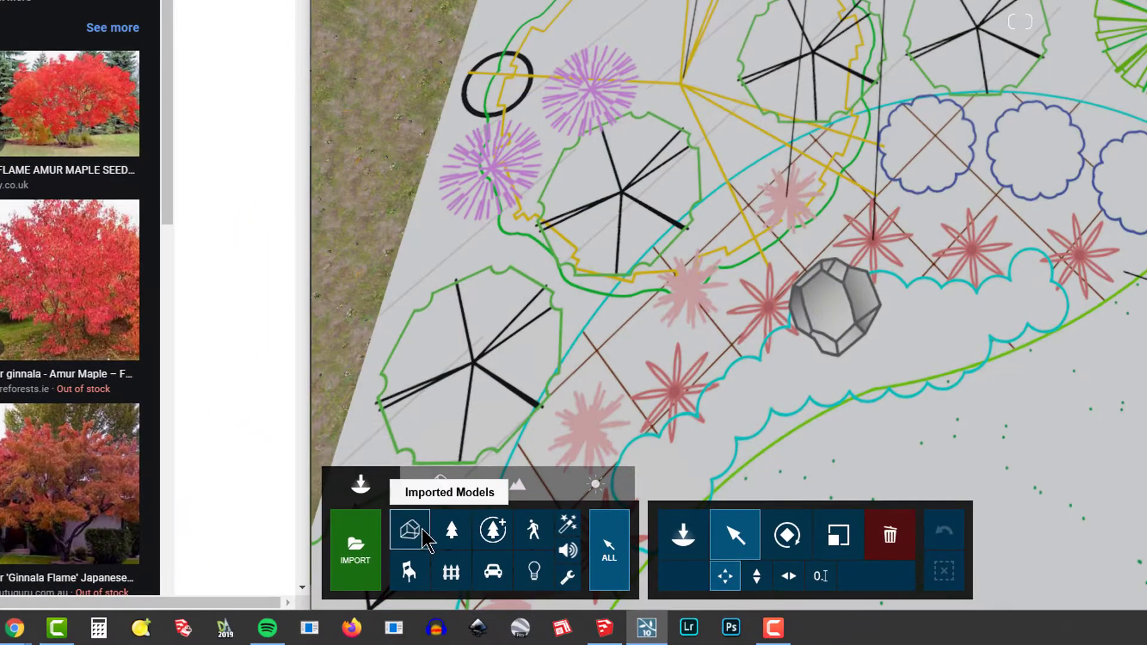
pyautogui.click(678, 531)
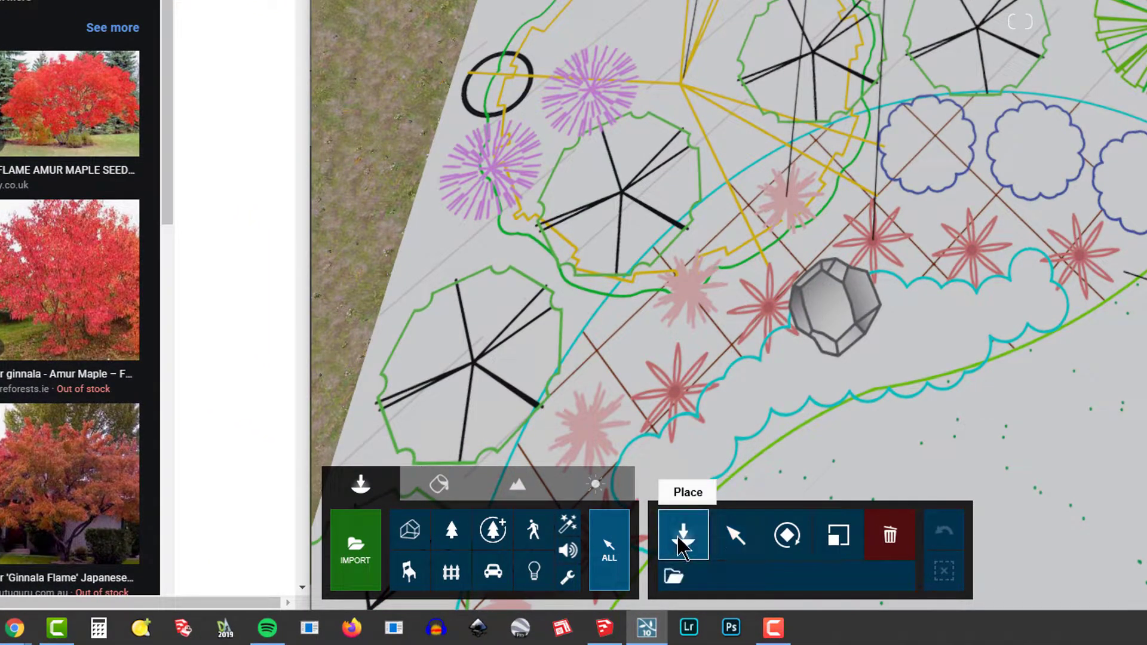
pyautogui.click(452, 531)
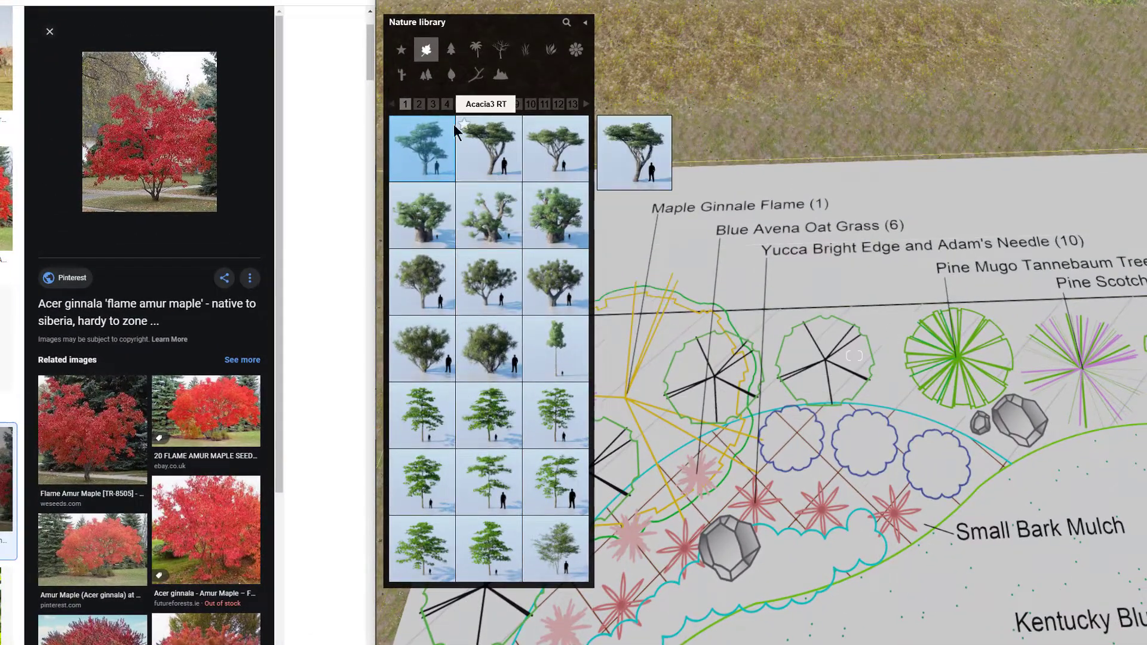
# - Search the Nature library for "maple" and examine all six result pages for a tree matching the reference photo
pyautogui.click(567, 24)
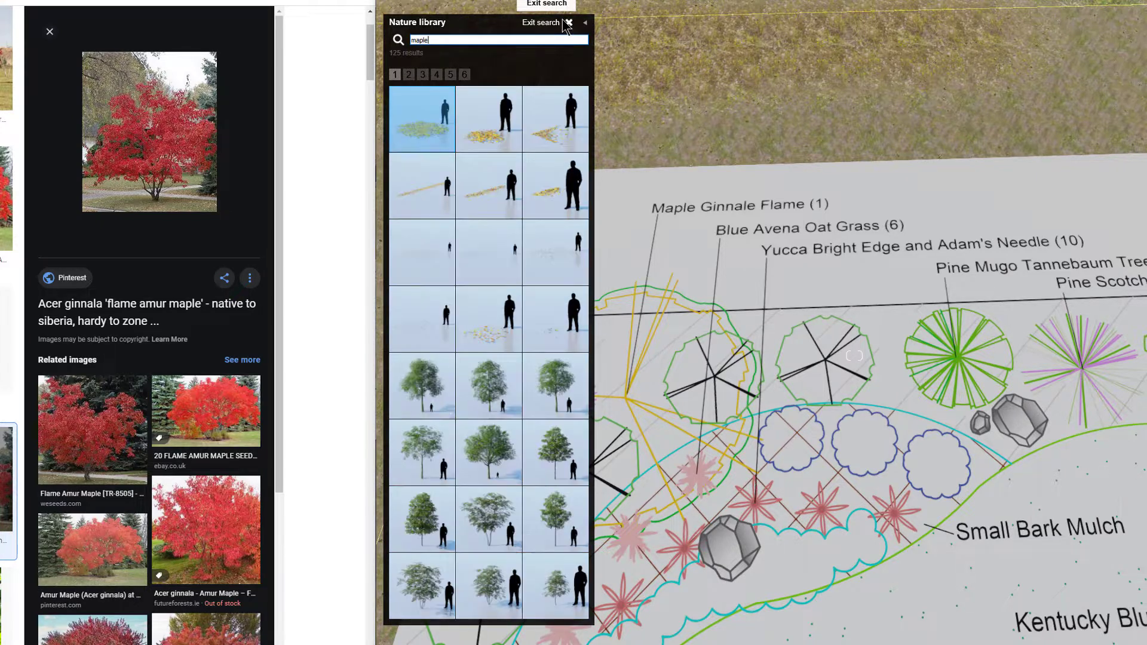
pyautogui.click(408, 74)
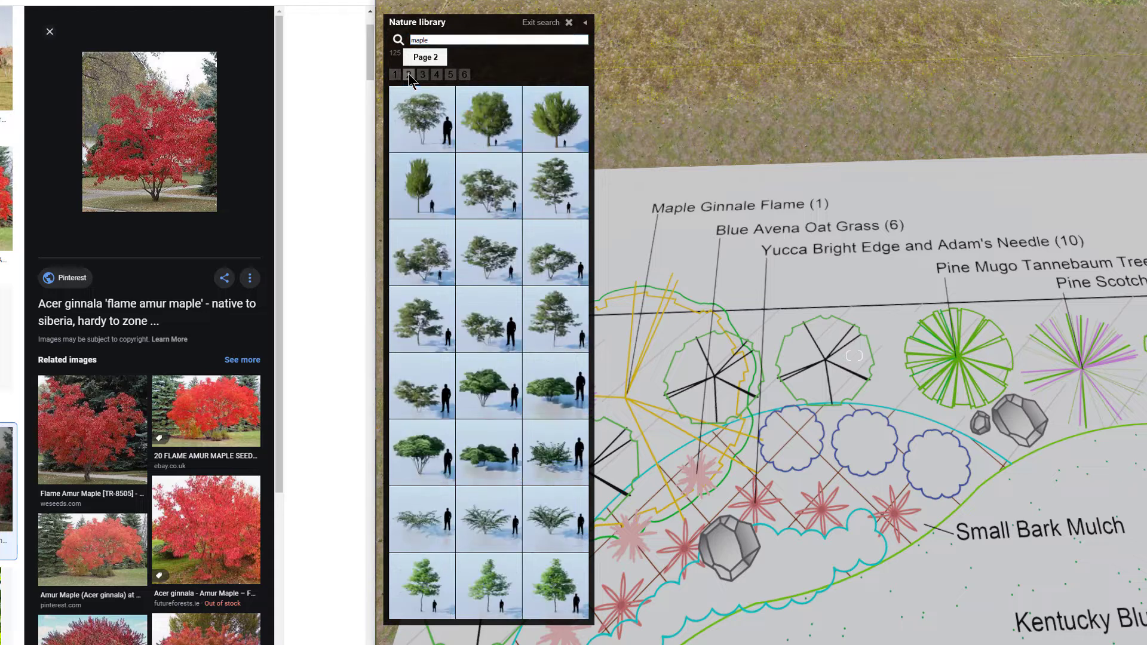
pyautogui.click(421, 77)
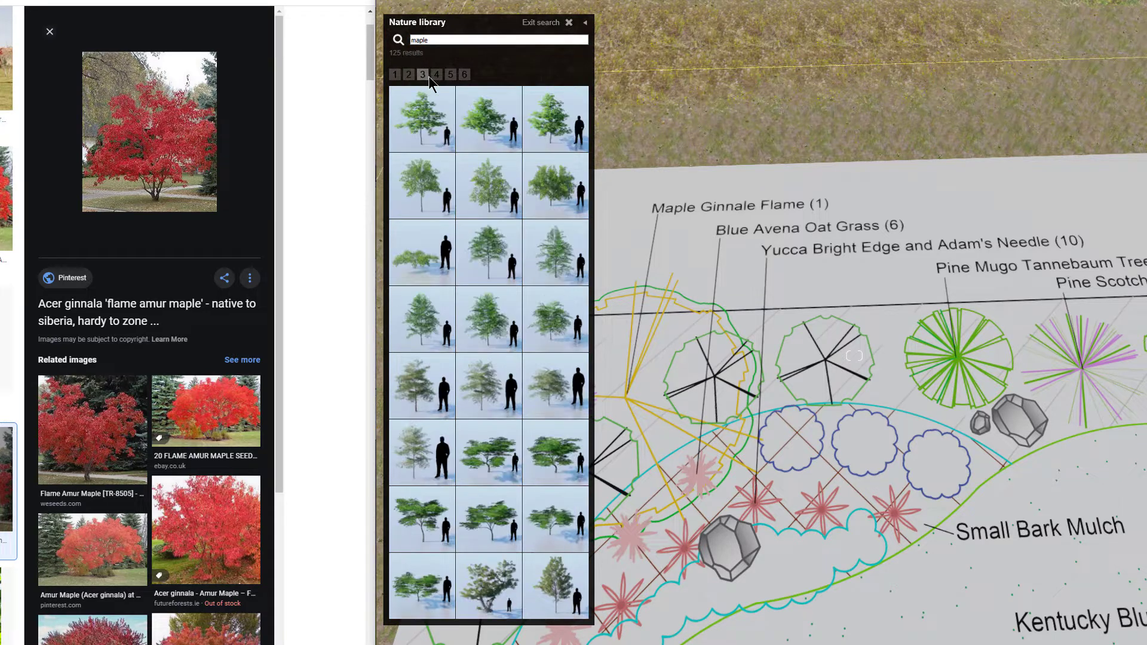
pyautogui.click(436, 74)
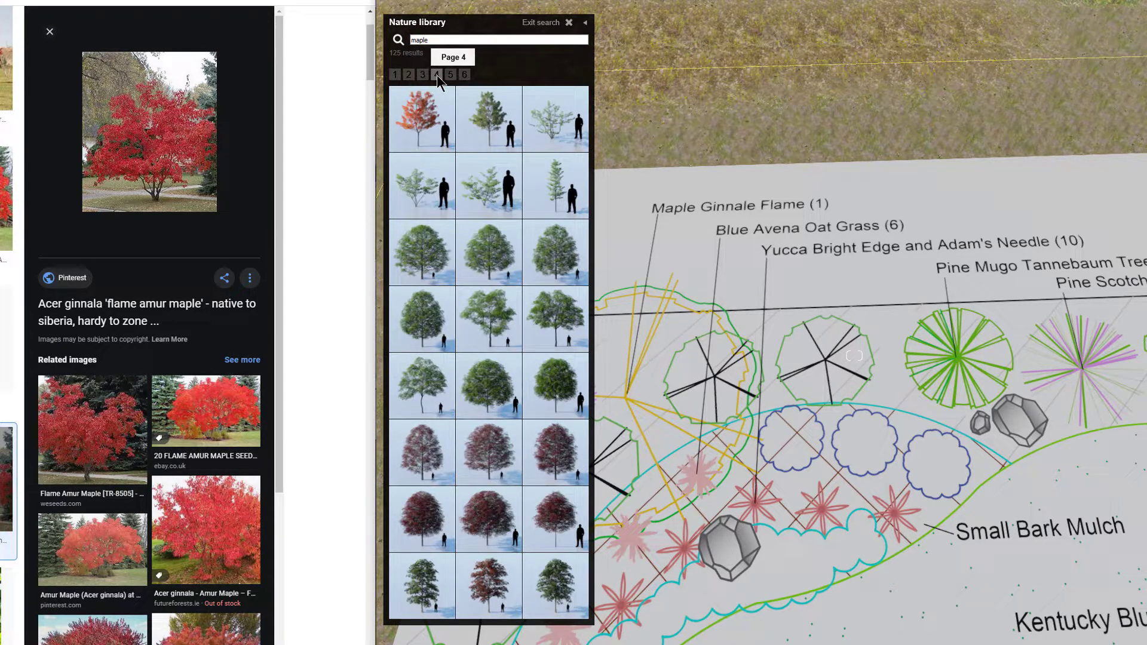
pyautogui.moveTo(422, 118)
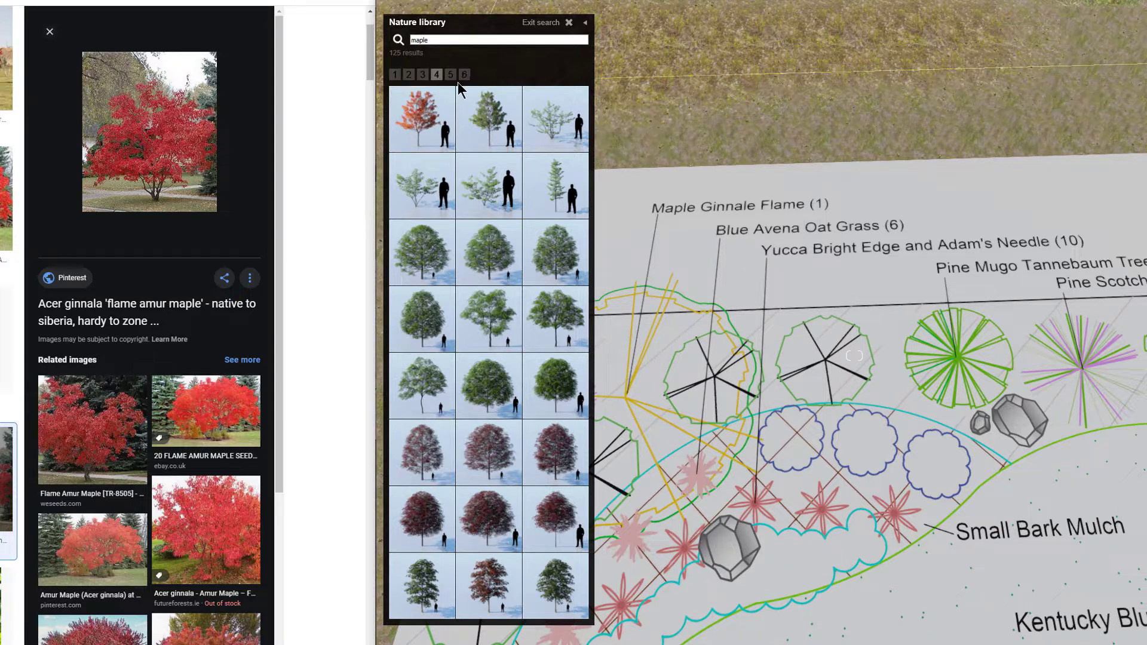
pyautogui.click(449, 74)
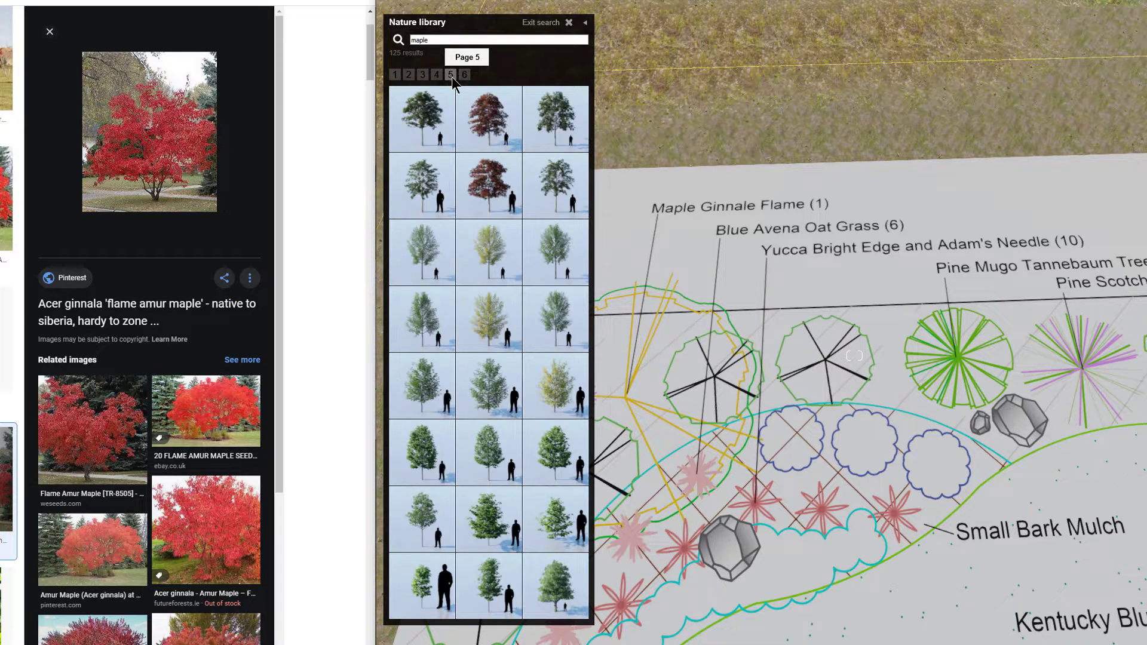
pyautogui.moveTo(494, 143)
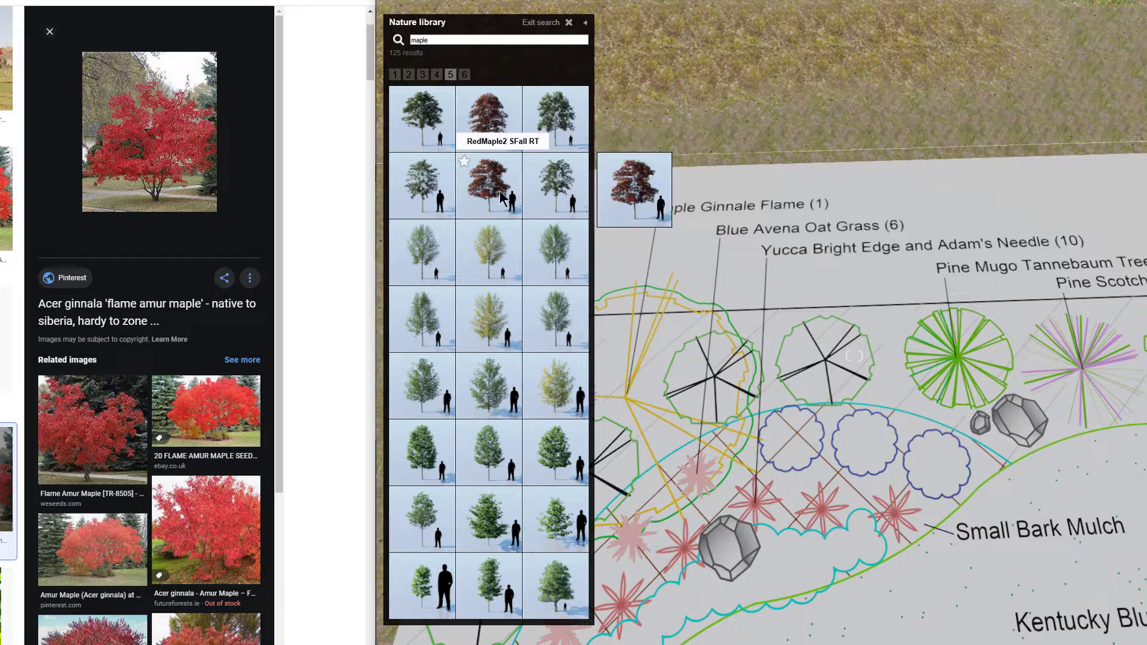
pyautogui.click(466, 74)
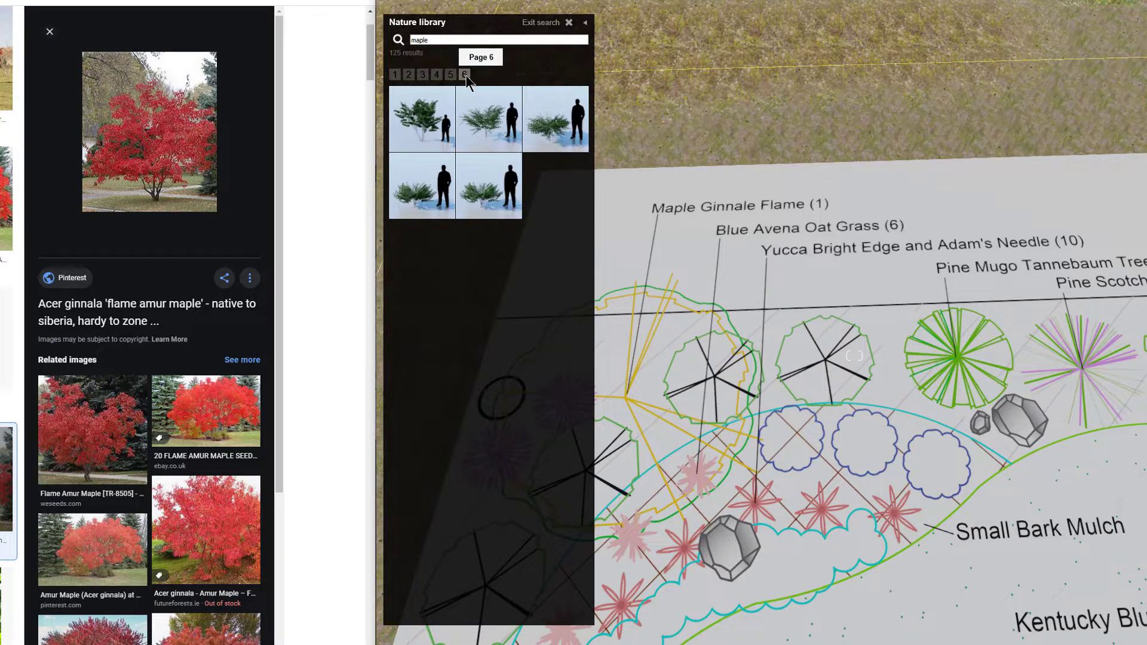
# - Exit the maple search and examine pages 1 to 12 of the Nature library's broadleaf trees for a match to the red reference maple
pyautogui.click(569, 23)
pyautogui.moveTo(481, 132)
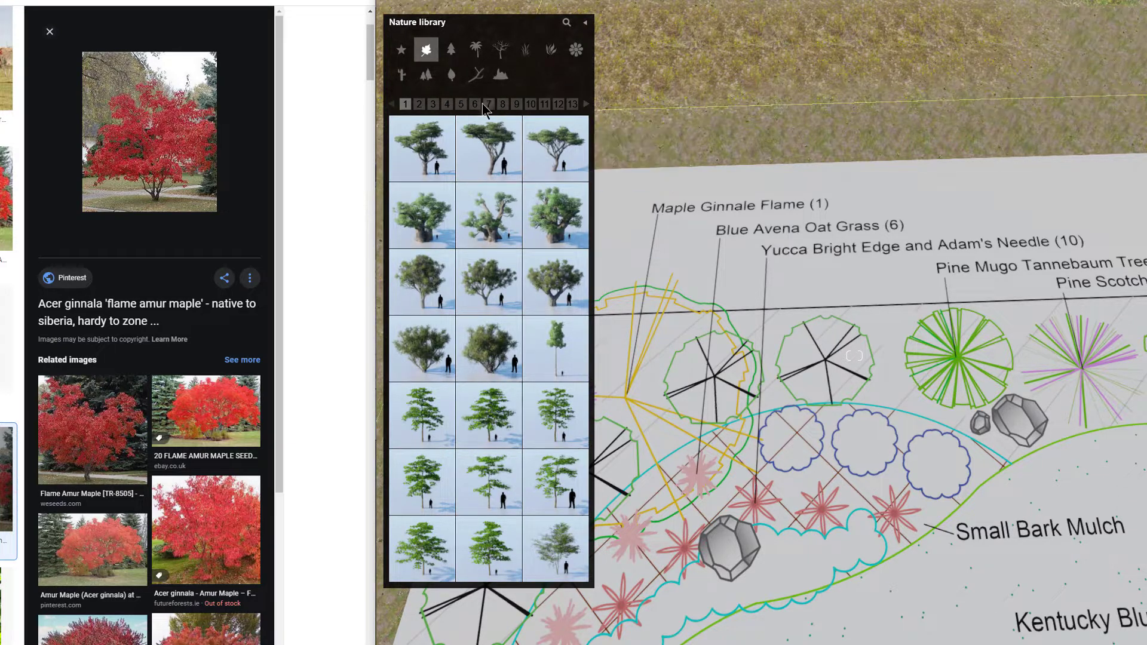
pyautogui.moveTo(539, 299)
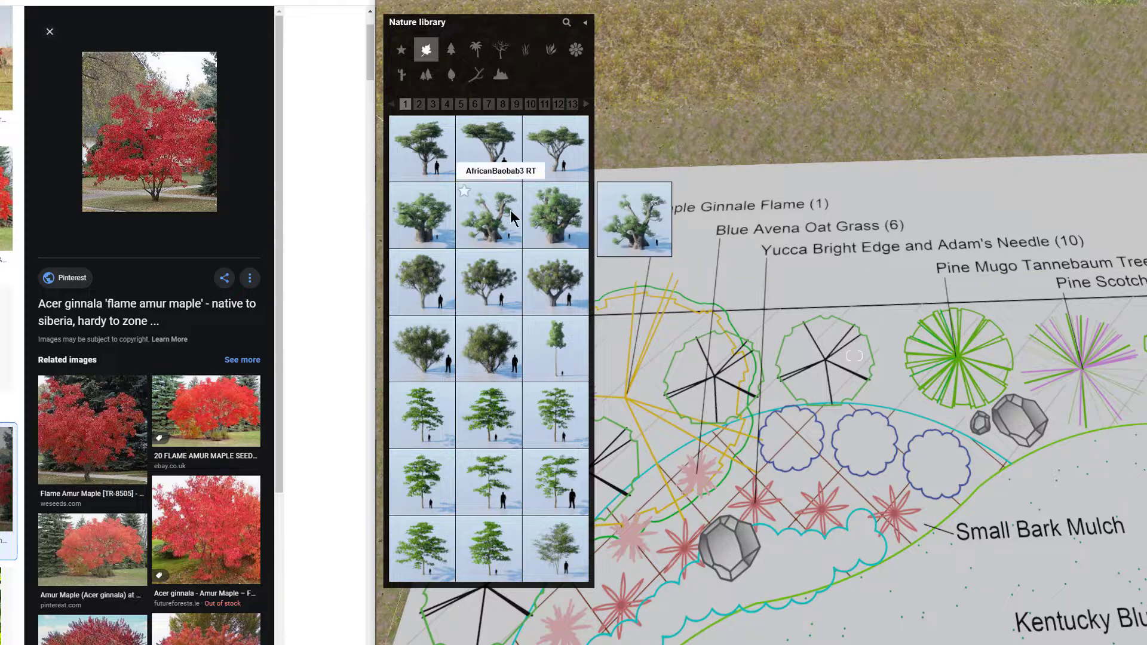
pyautogui.click(588, 106)
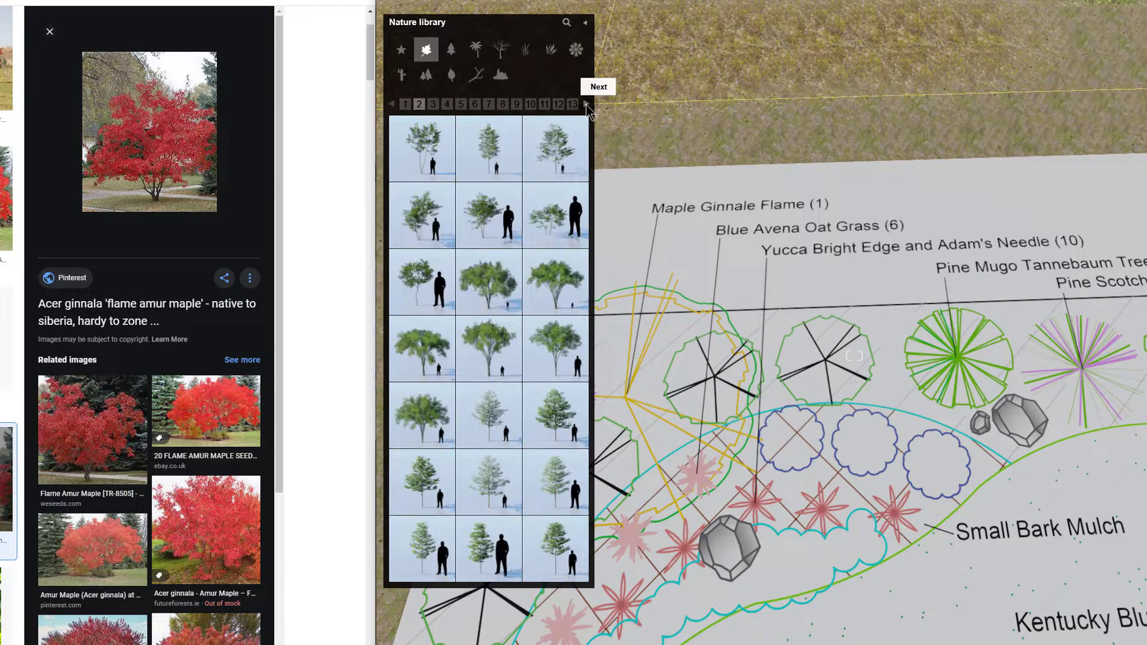
pyautogui.click(588, 105)
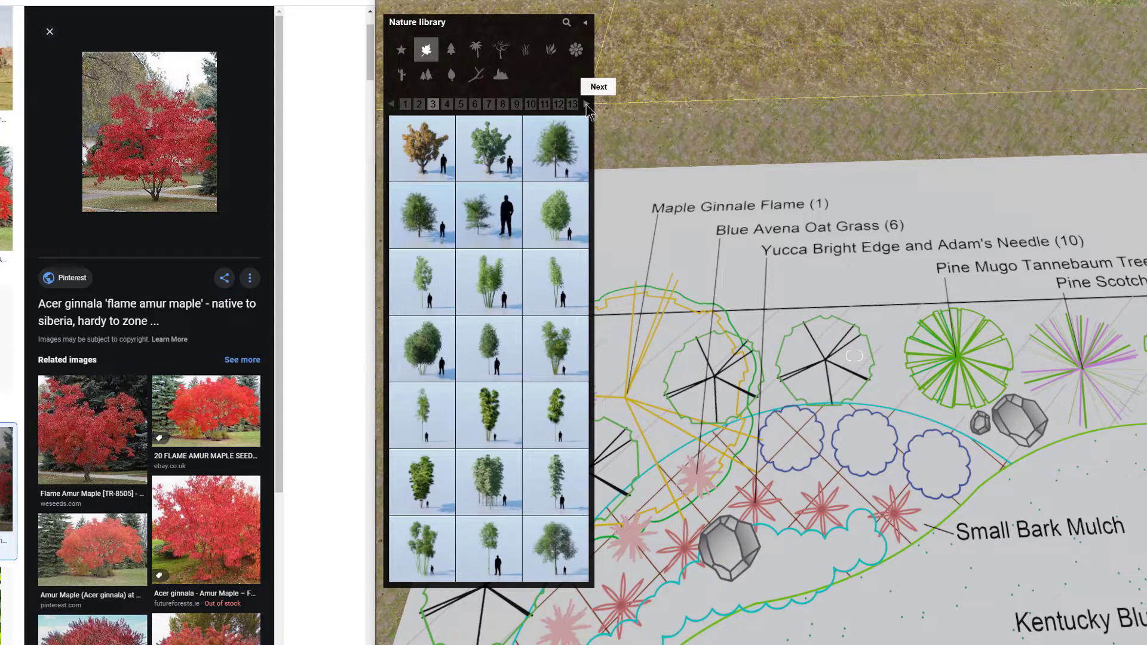
pyautogui.click(587, 105)
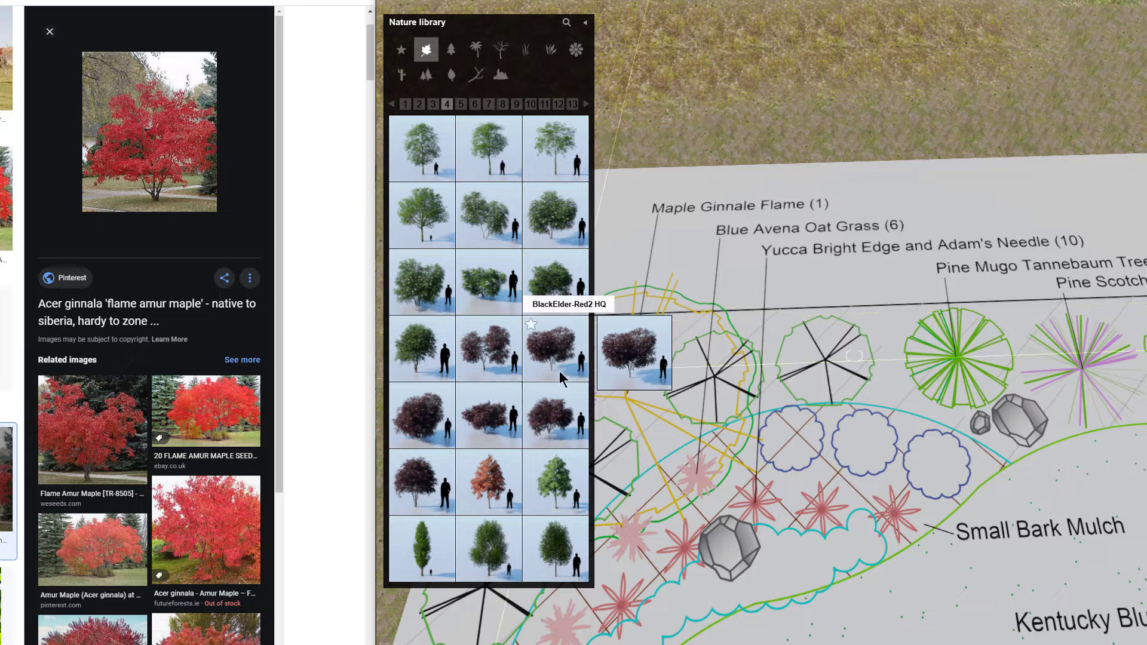
pyautogui.moveTo(454, 415)
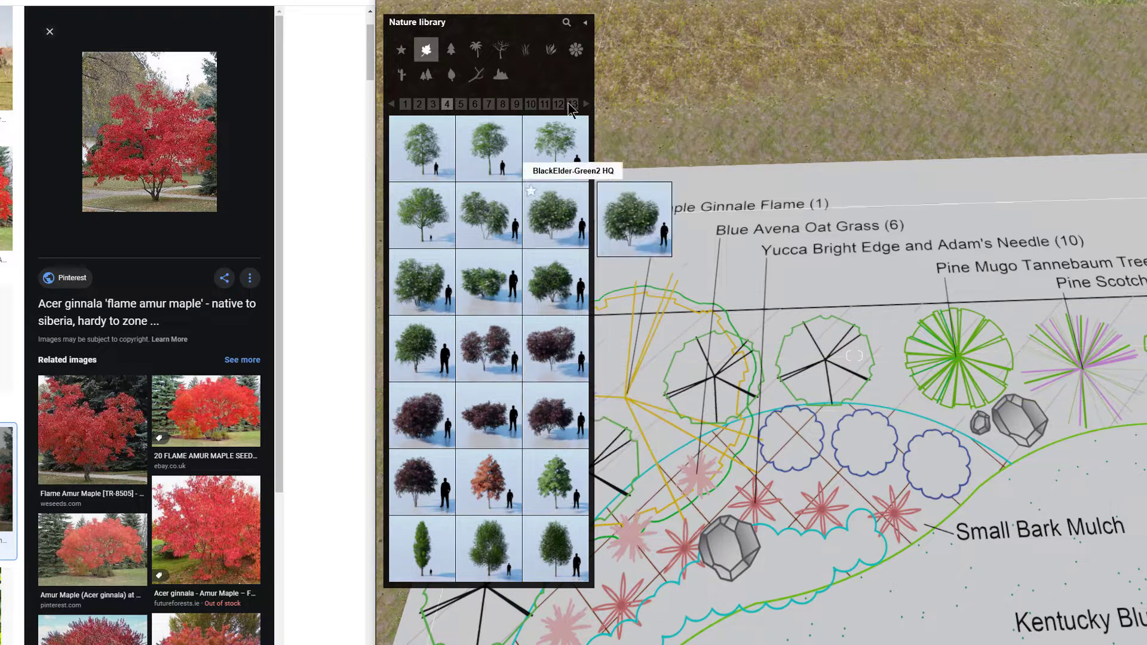
pyautogui.click(588, 105)
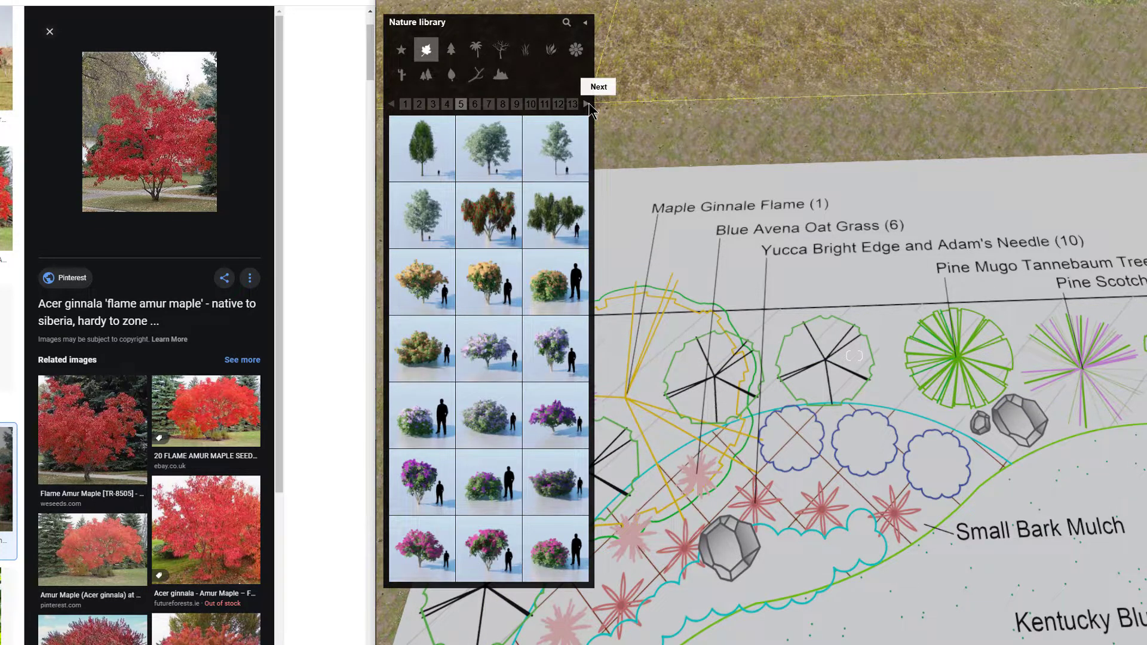
pyautogui.click(588, 105)
pyautogui.click(587, 105)
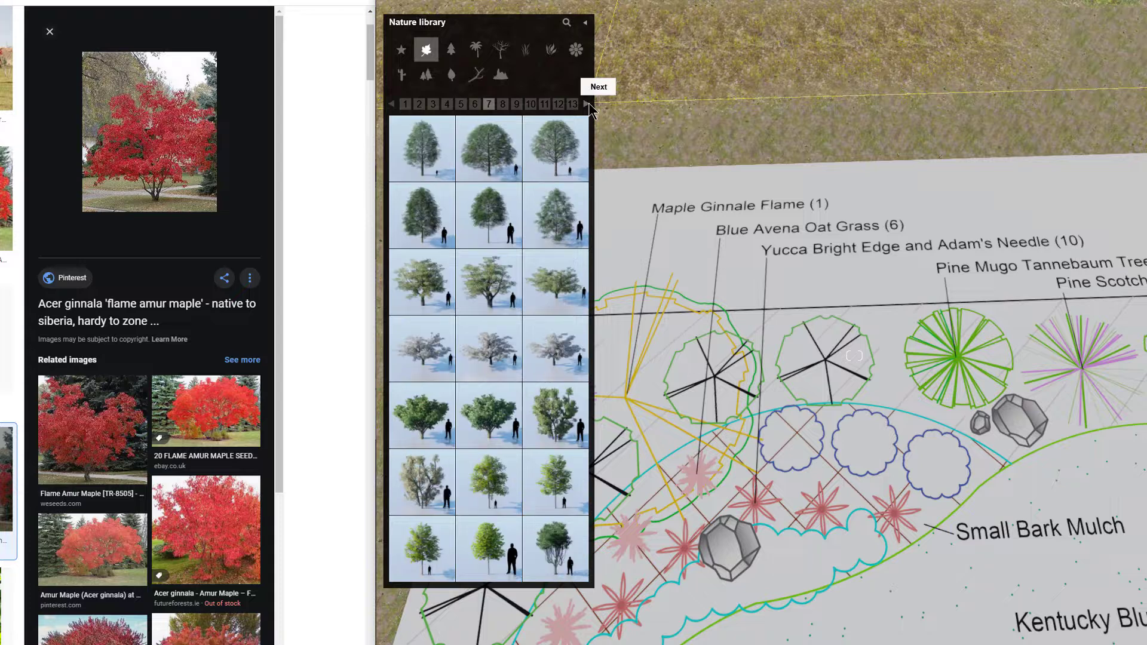
pyautogui.click(588, 105)
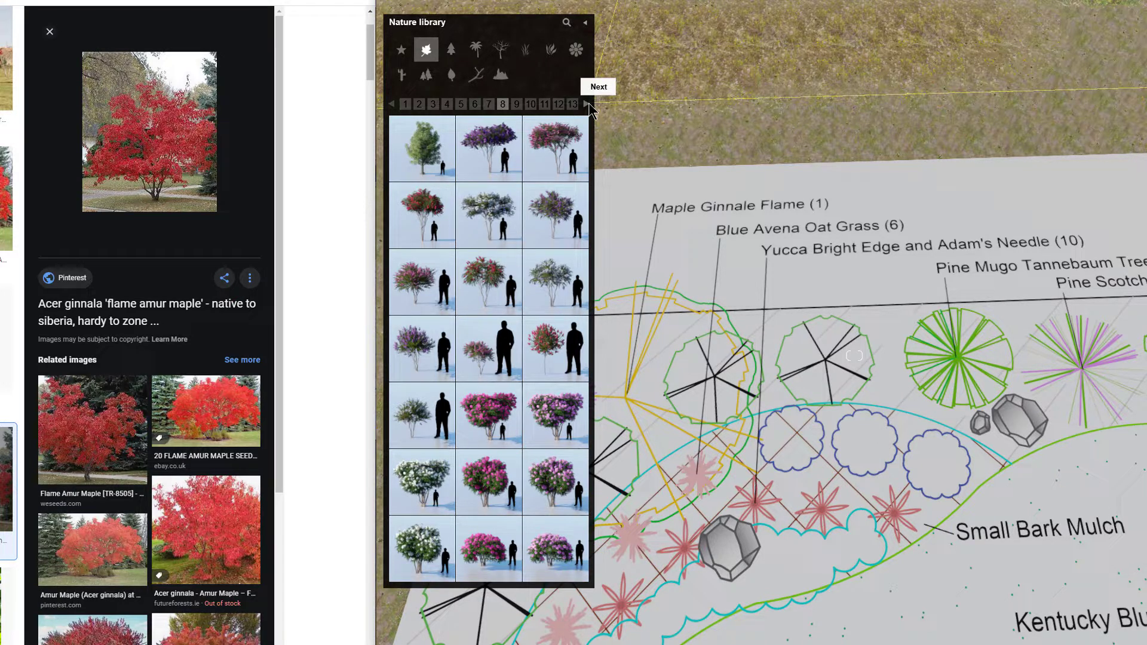
pyautogui.click(587, 106)
pyautogui.click(587, 105)
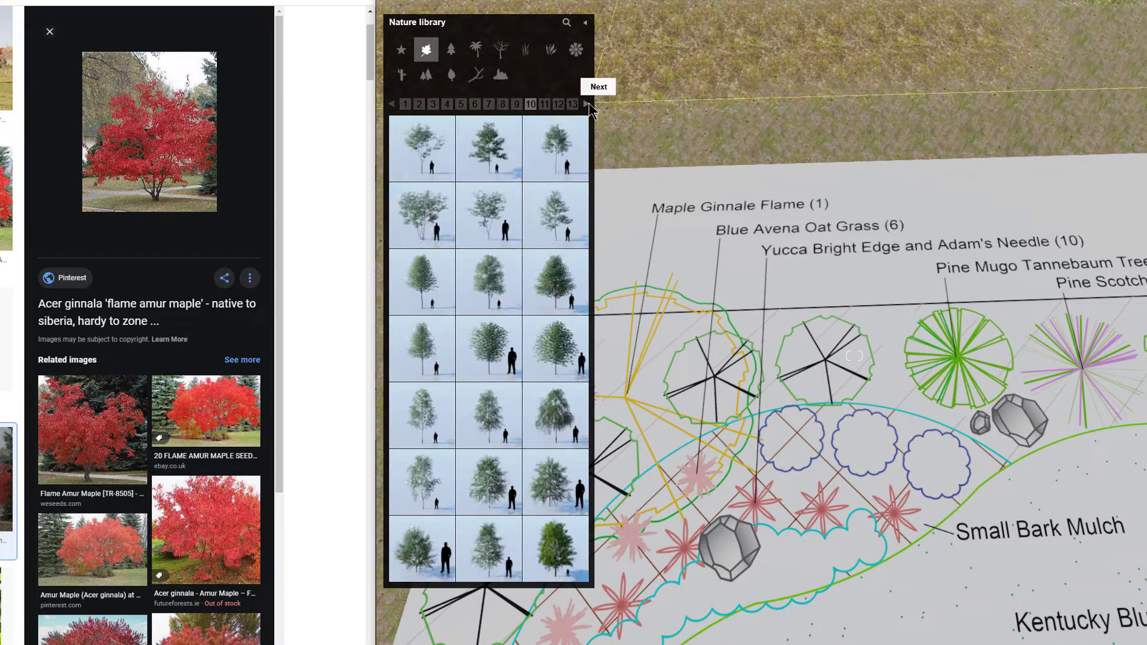
pyautogui.click(588, 105)
pyautogui.click(588, 105)
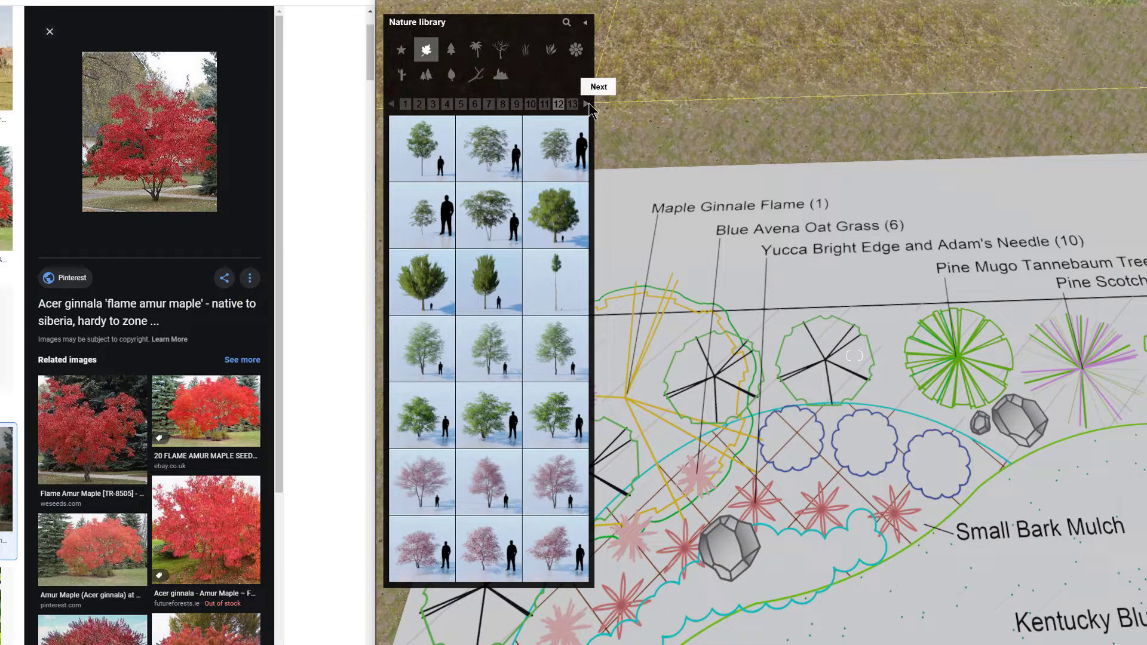
pyautogui.moveTo(423, 550)
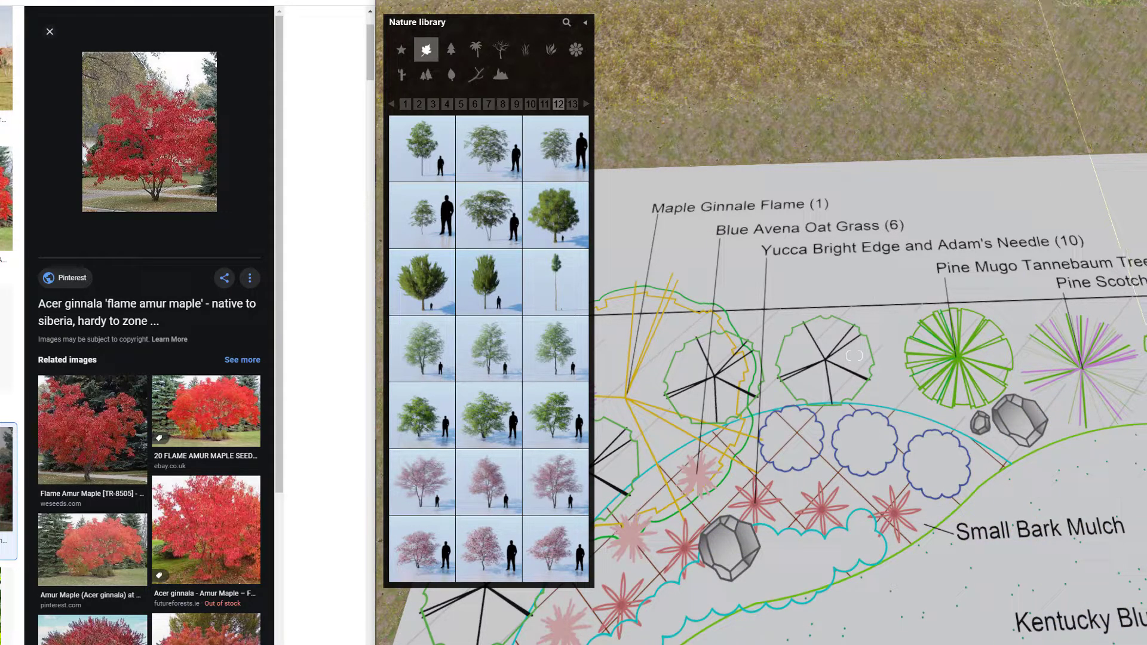
# - Turn the Use large thumbnails setting off to compare the Nature library display, and turn it back on
pyautogui.click(1119, 628)
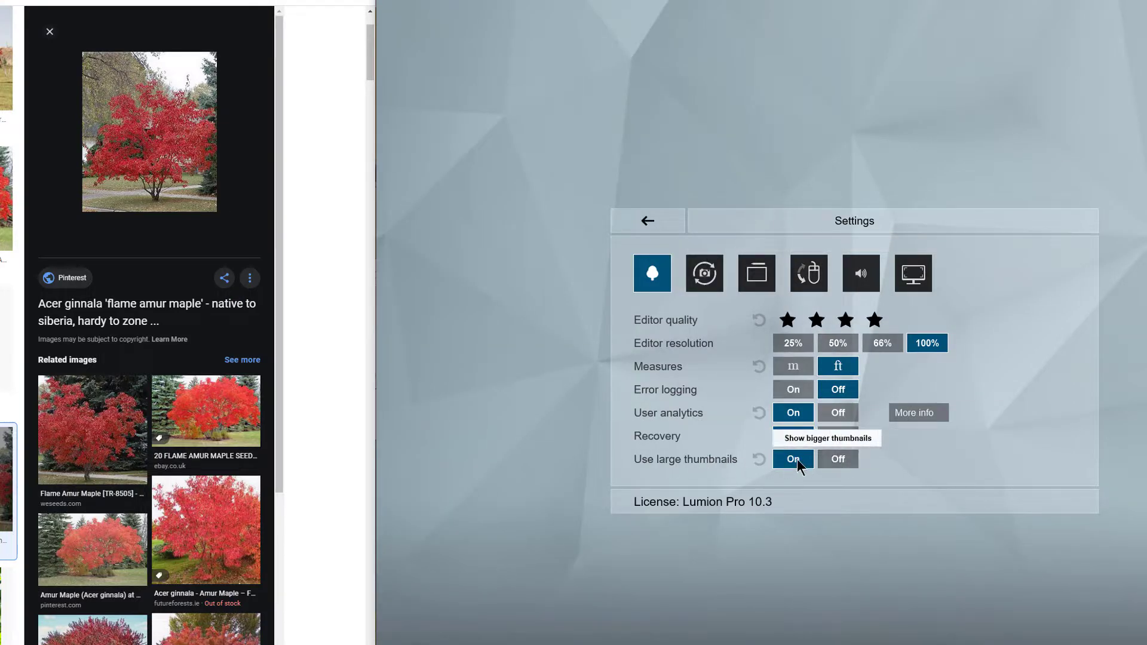
pyautogui.click(839, 460)
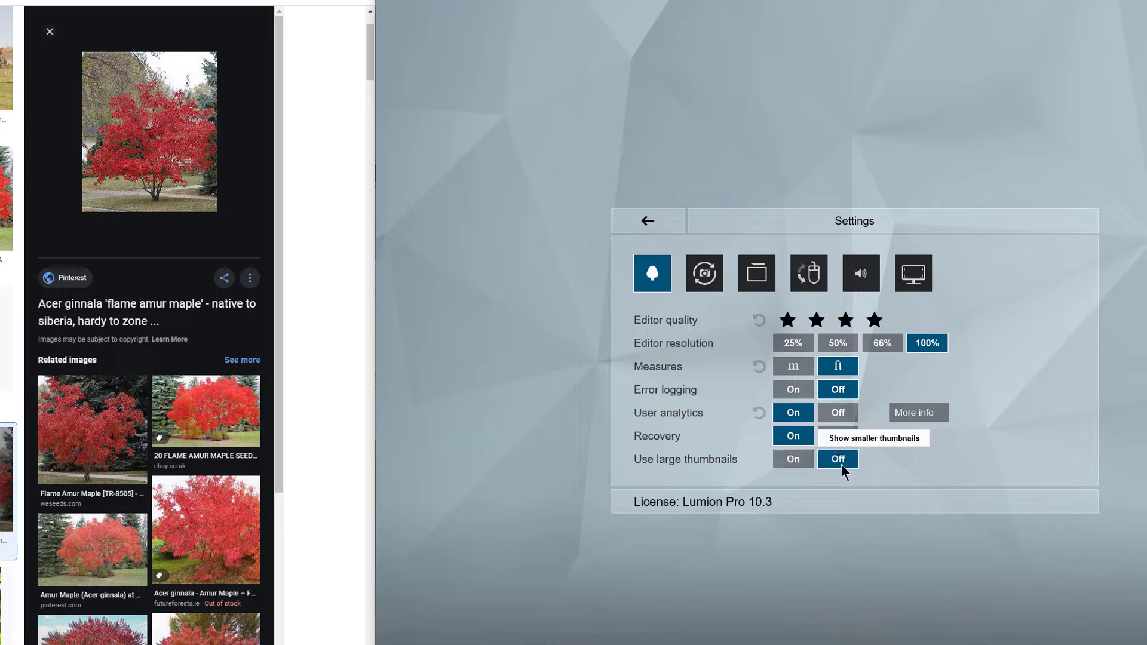
pyautogui.click(649, 229)
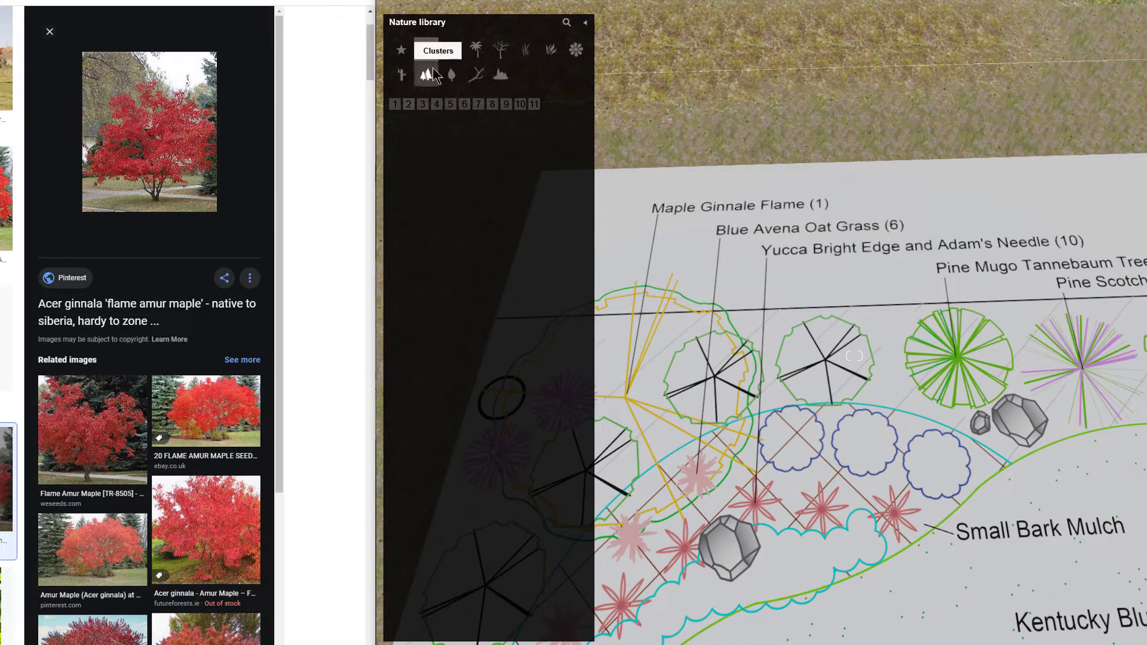
pyautogui.click(426, 50)
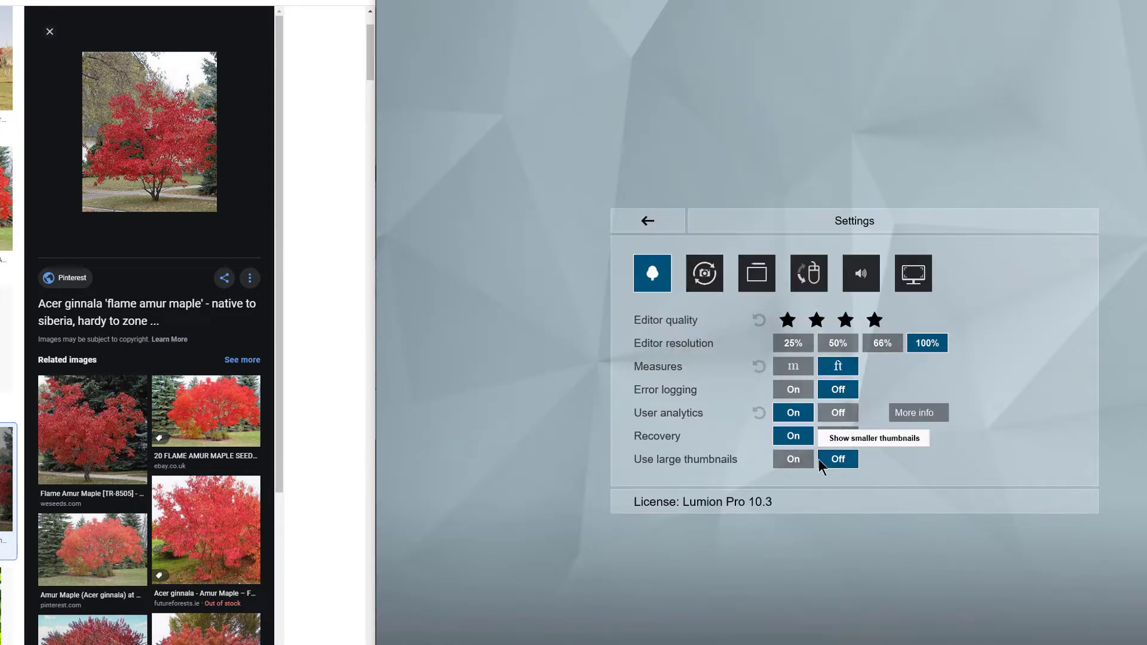
pyautogui.click(798, 460)
pyautogui.click(646, 222)
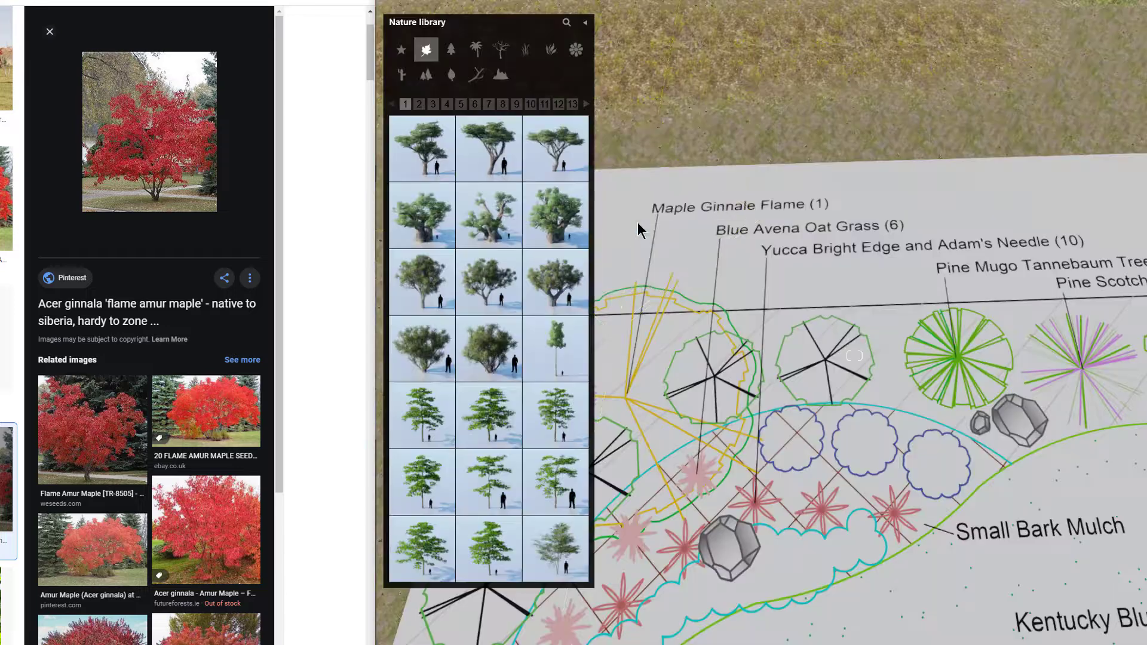
# - Browse the Nature library's broadleaf trees up to page 21, examining the red-leaved trees against the reference photo
pyautogui.click(587, 105)
pyautogui.click(588, 105)
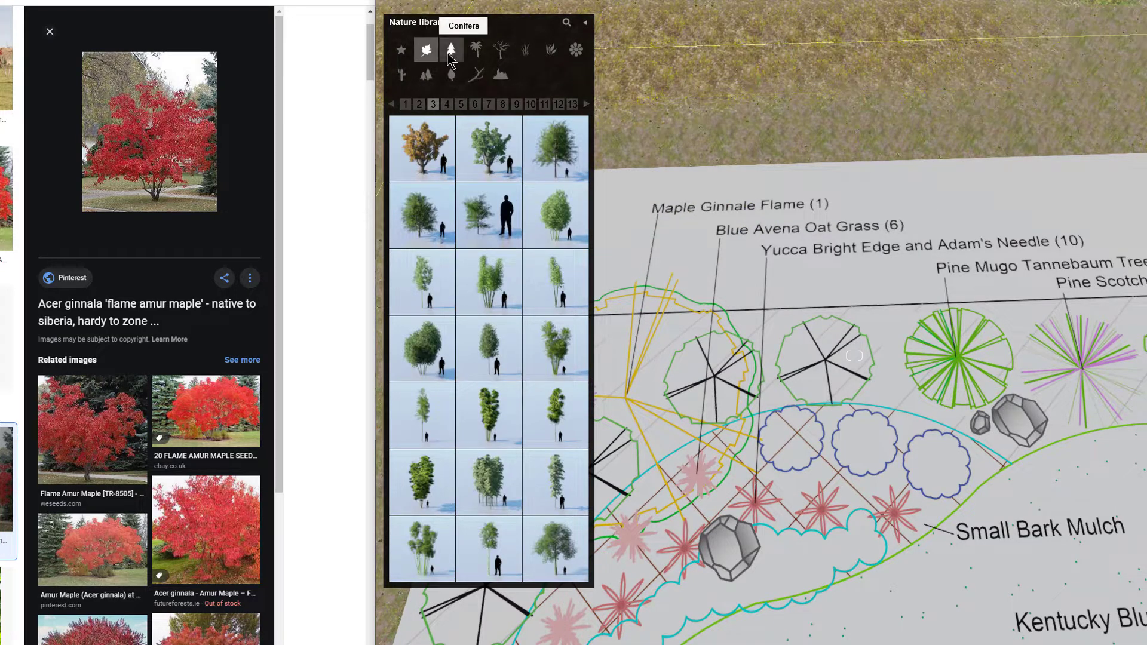
pyautogui.click(587, 105)
pyautogui.click(587, 104)
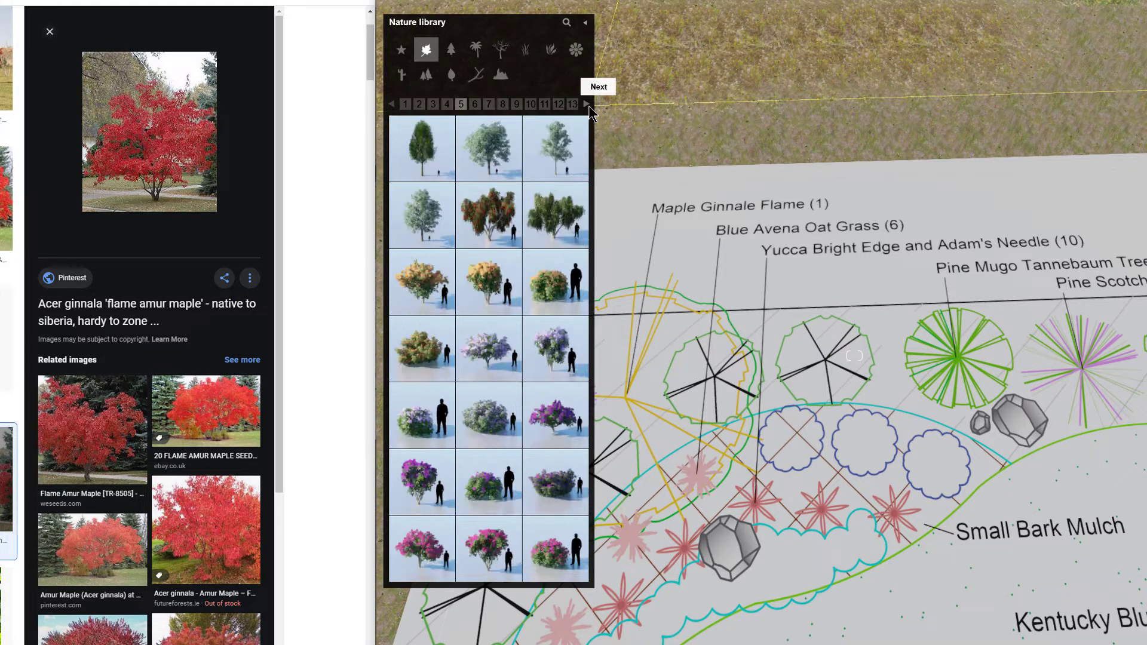
pyautogui.click(587, 105)
pyautogui.click(586, 105)
pyautogui.click(587, 105)
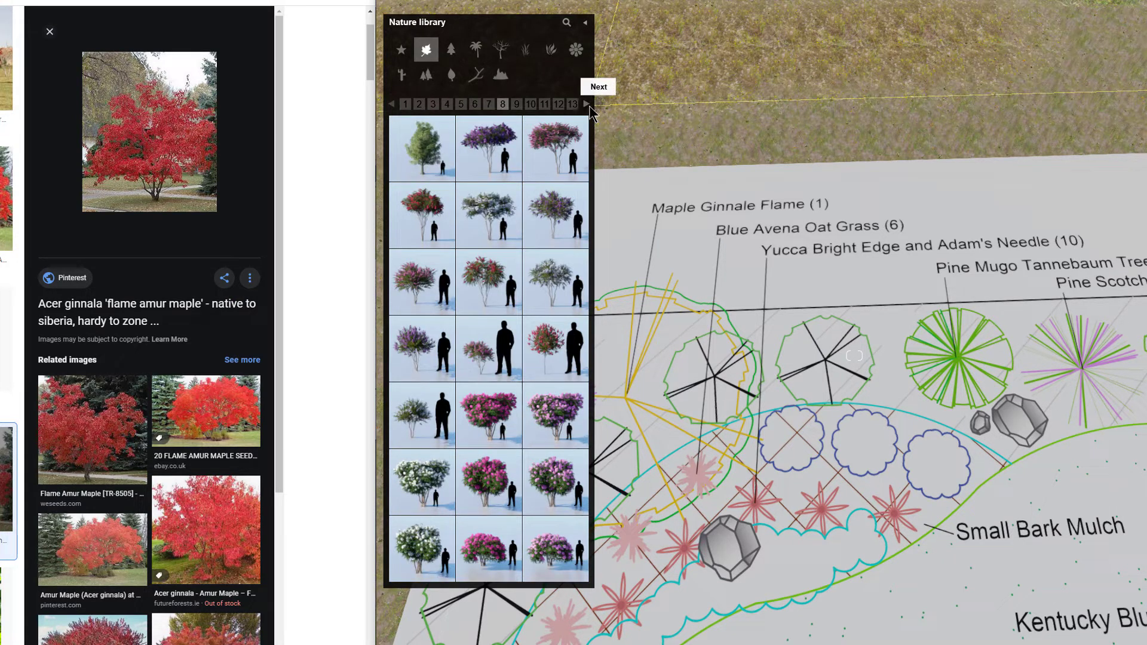
pyautogui.click(590, 107)
pyautogui.click(589, 107)
pyautogui.click(589, 107)
pyautogui.click(589, 106)
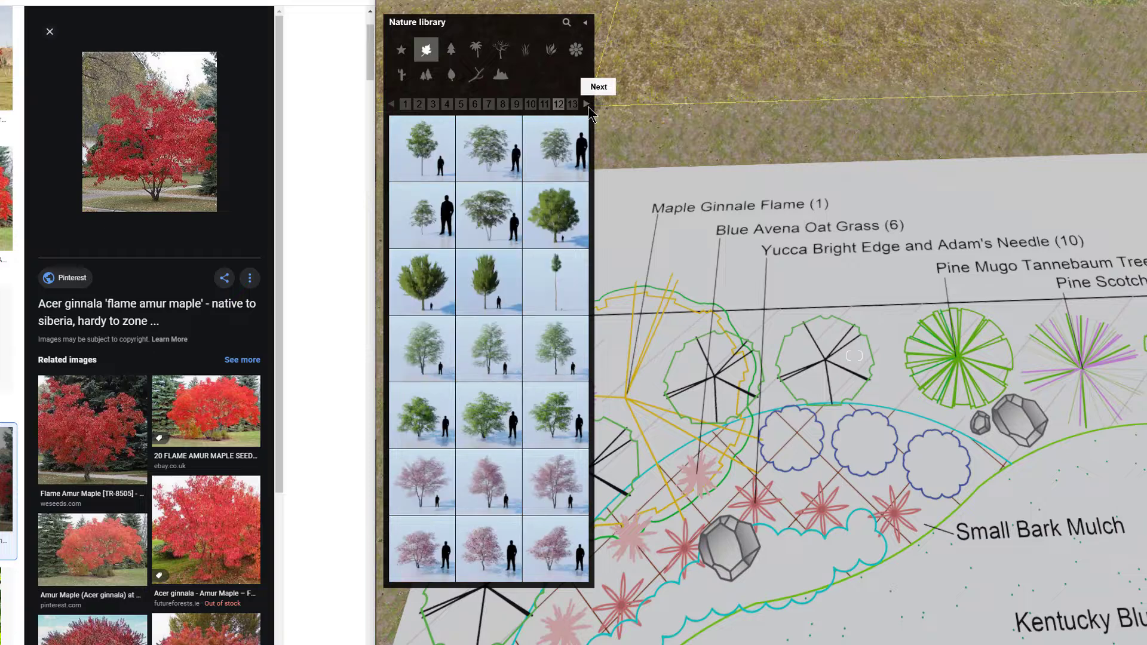
pyautogui.click(589, 107)
pyautogui.click(589, 106)
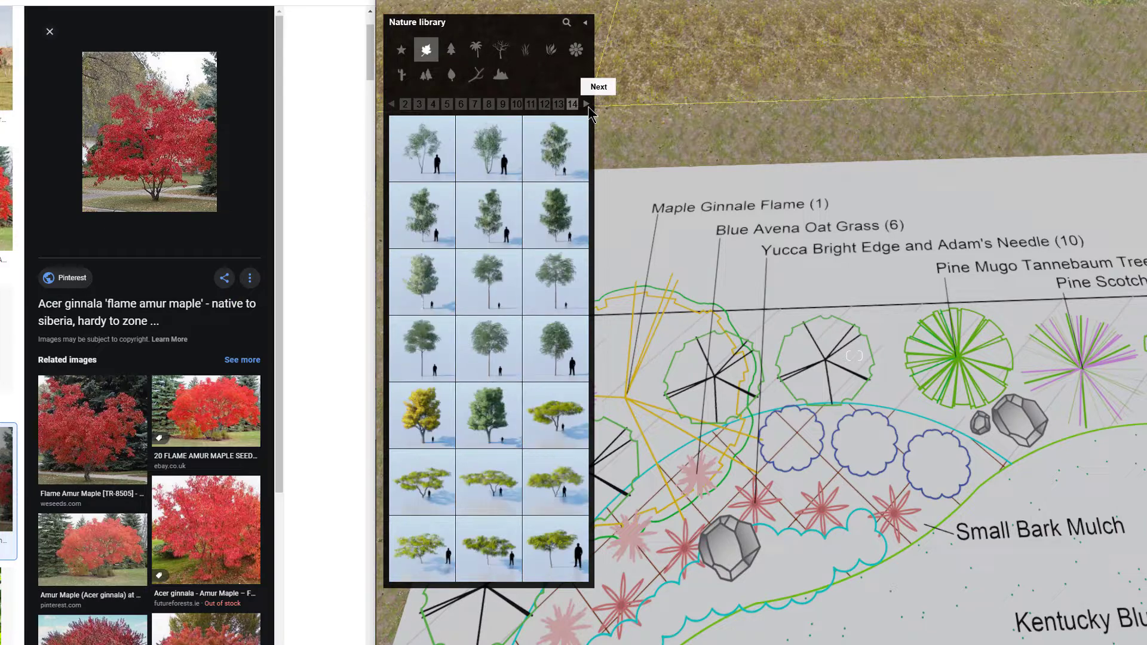
pyautogui.click(588, 106)
pyautogui.click(588, 107)
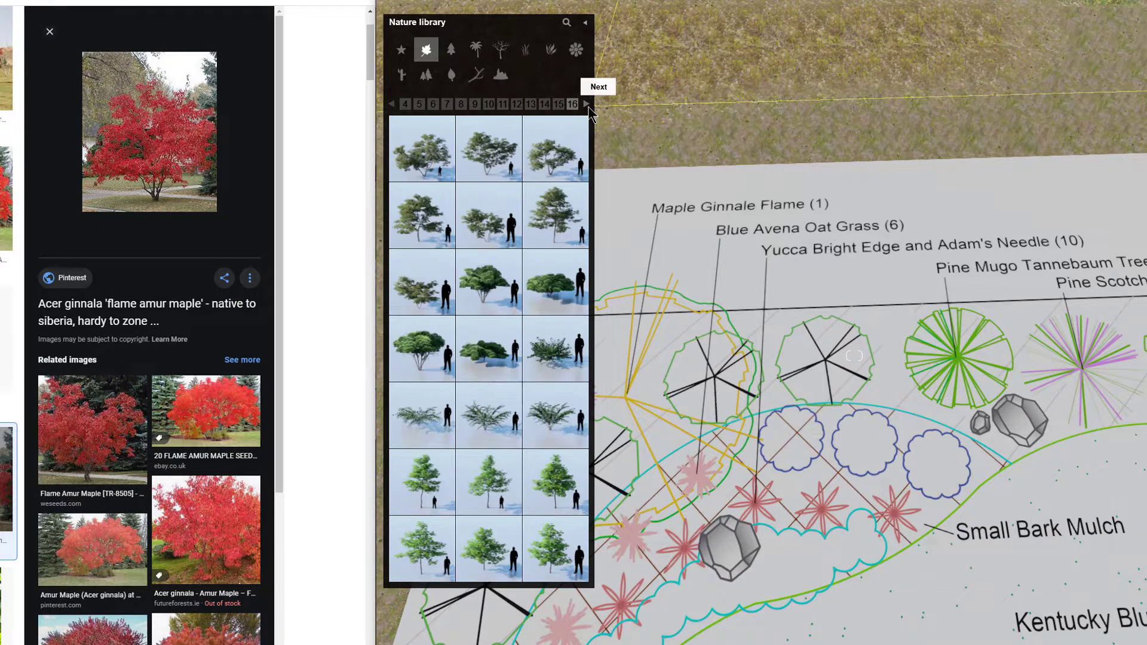
pyautogui.click(589, 107)
pyautogui.click(588, 107)
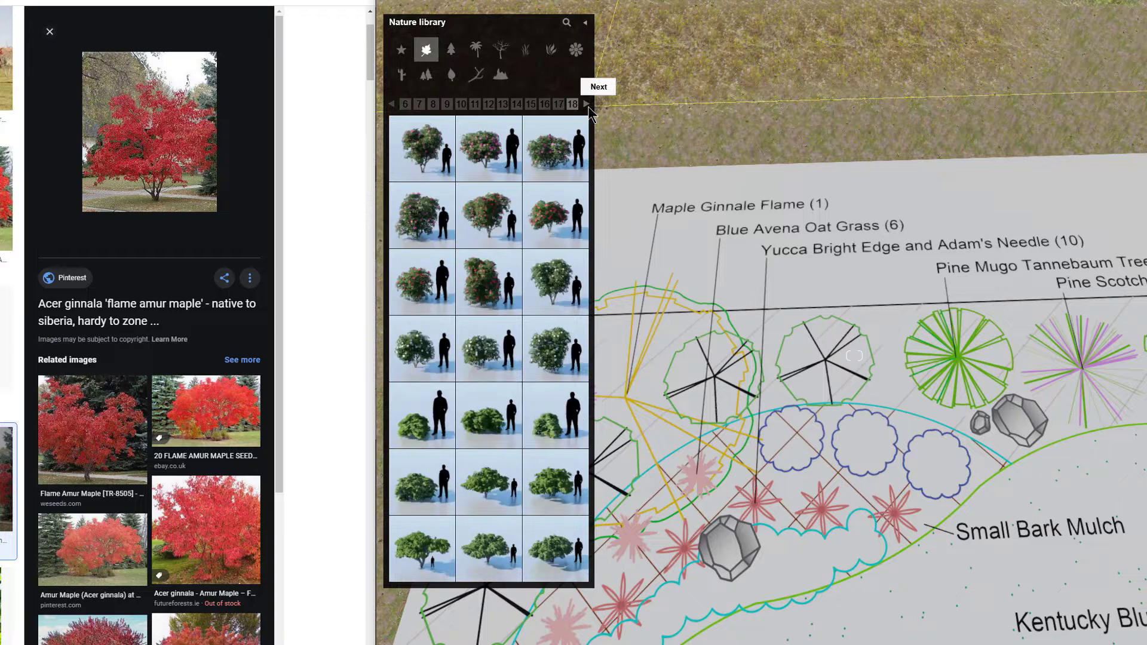
pyautogui.click(588, 107)
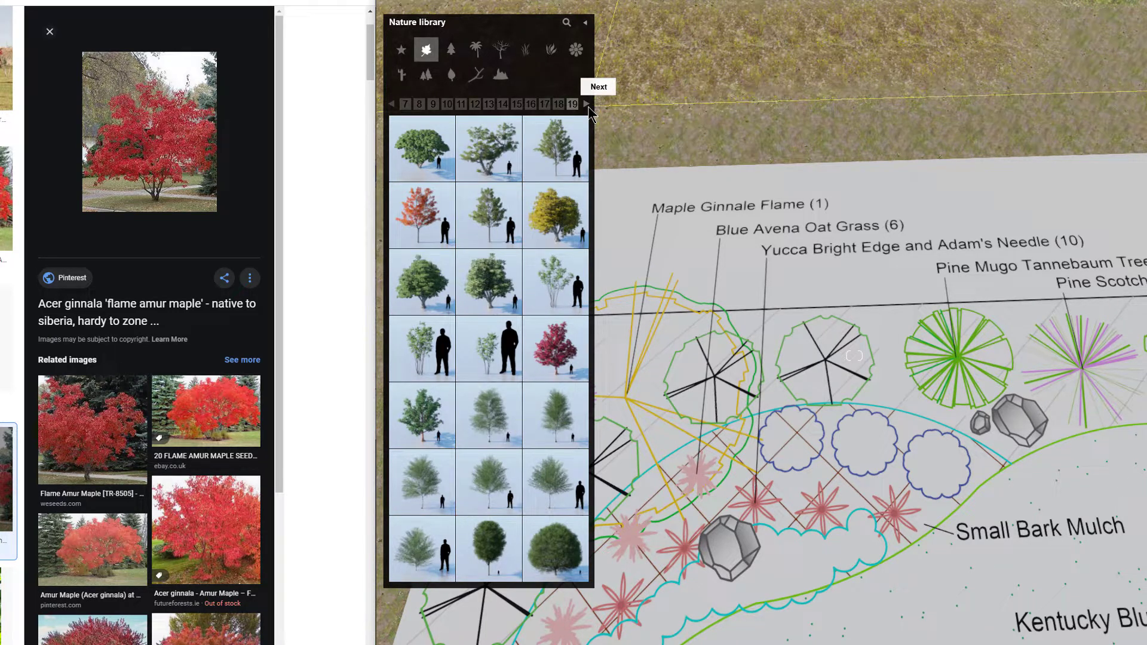
pyautogui.moveTo(416, 242)
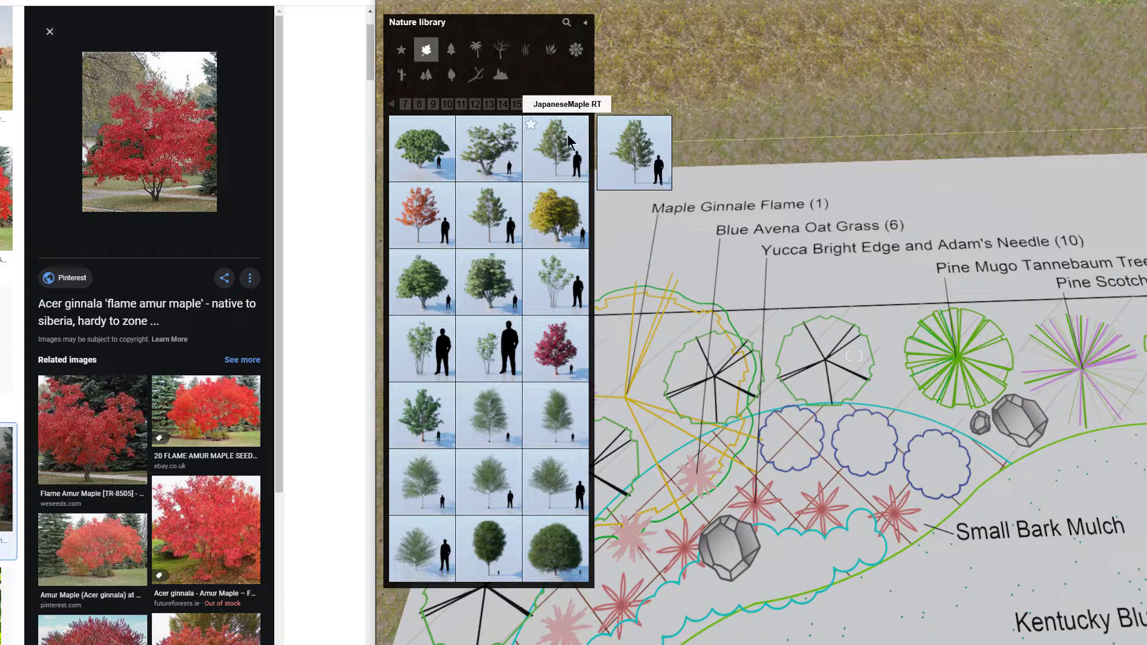
pyautogui.click(586, 105)
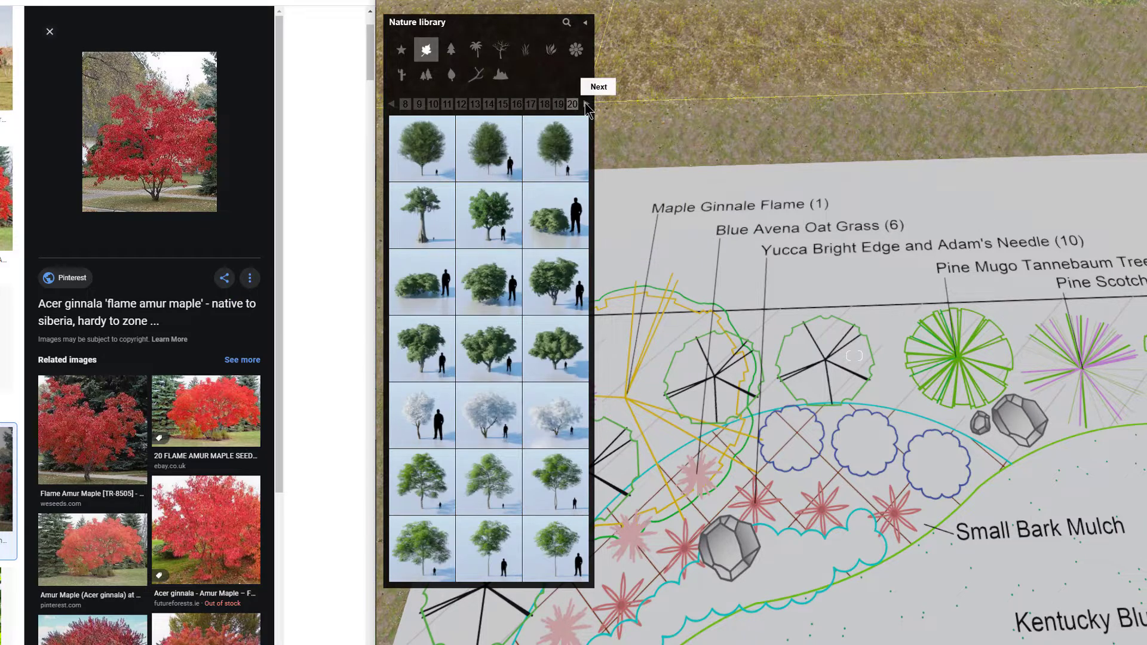
pyautogui.click(587, 105)
# - Place a KousaDogwood Fall RT tree on the plan at the Maple Ginnale Flame symbol
pyautogui.moveTo(561, 168)
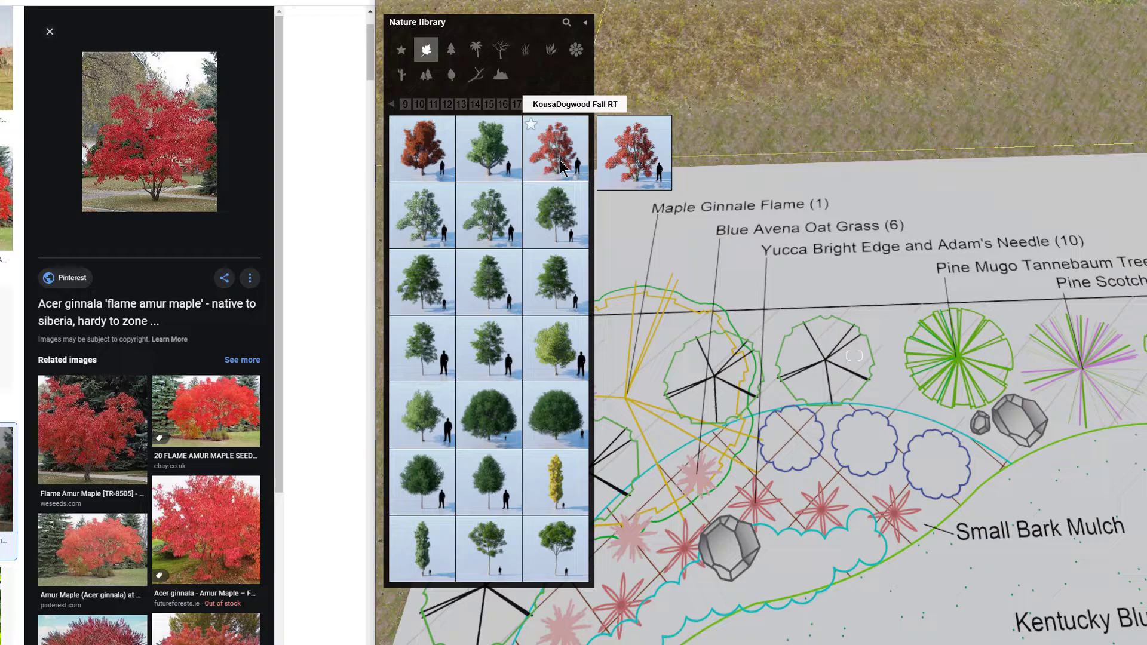
pyautogui.click(562, 167)
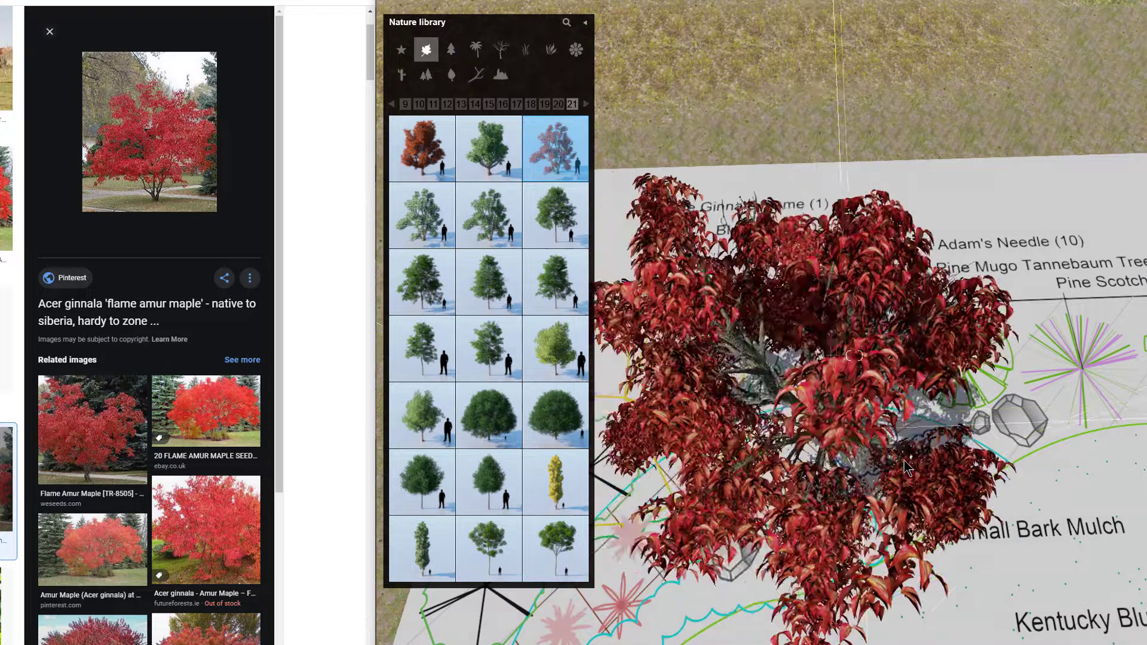
pyautogui.moveTo(840, 382); pyautogui.dragTo(917, 508, button='right')
pyautogui.press('s')
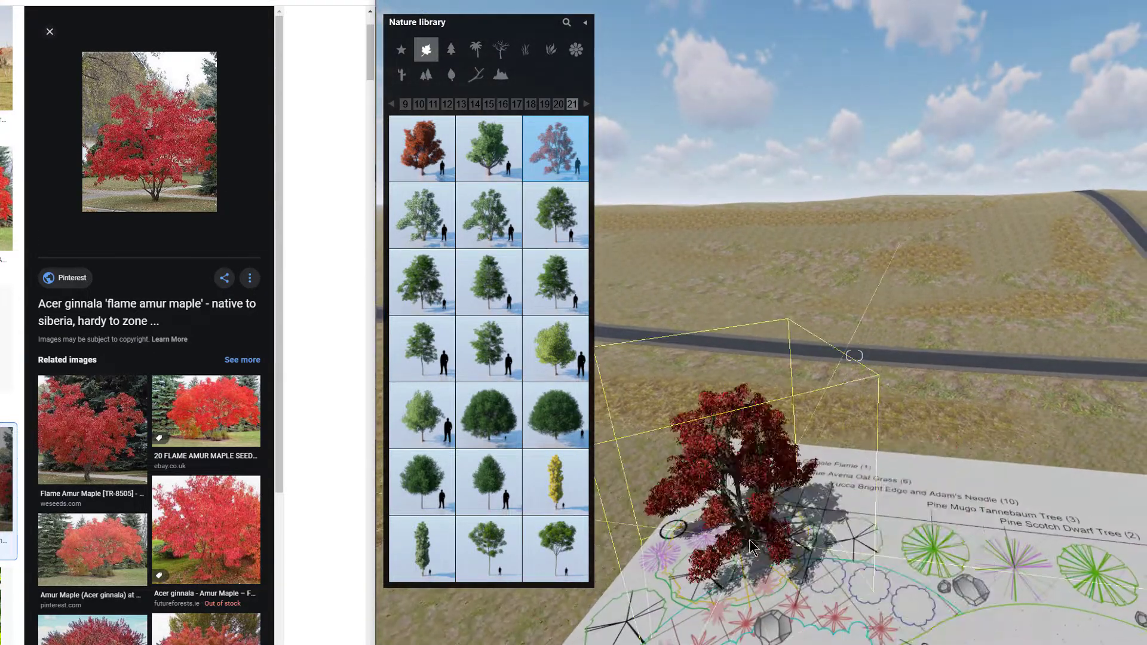
pyautogui.click(740, 538)
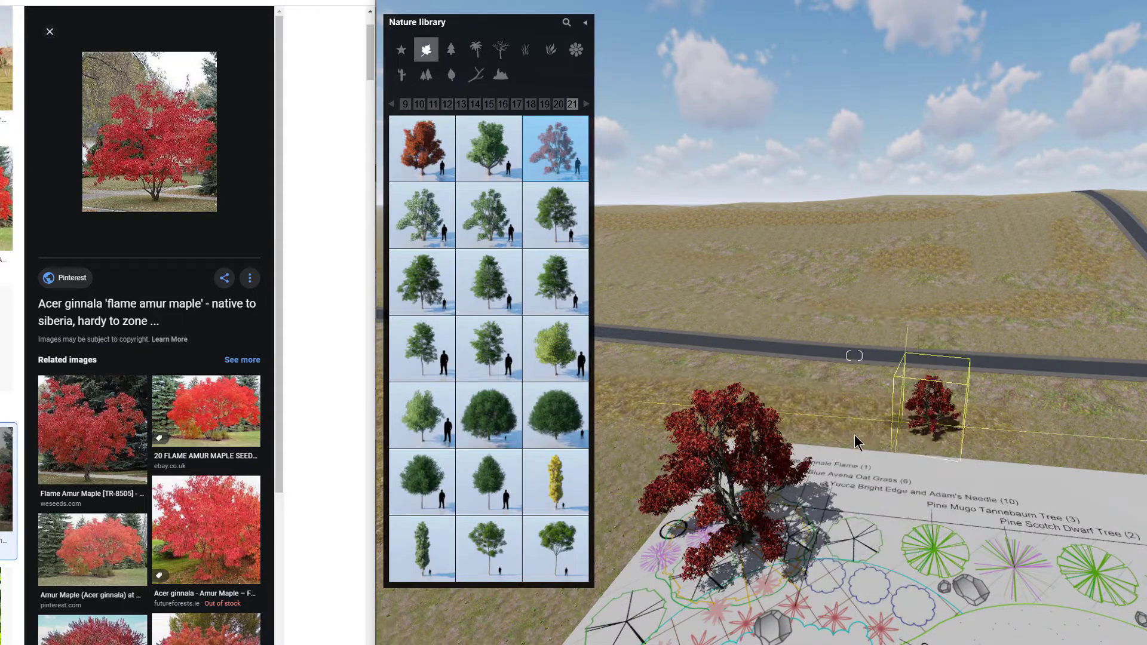
# - Find the low, spreading red-leaved tree on page 25 of the broadleaf trees and place one beside the Kousa dogwood for comparison
pyautogui.moveTo(569, 152)
pyautogui.click(587, 105)
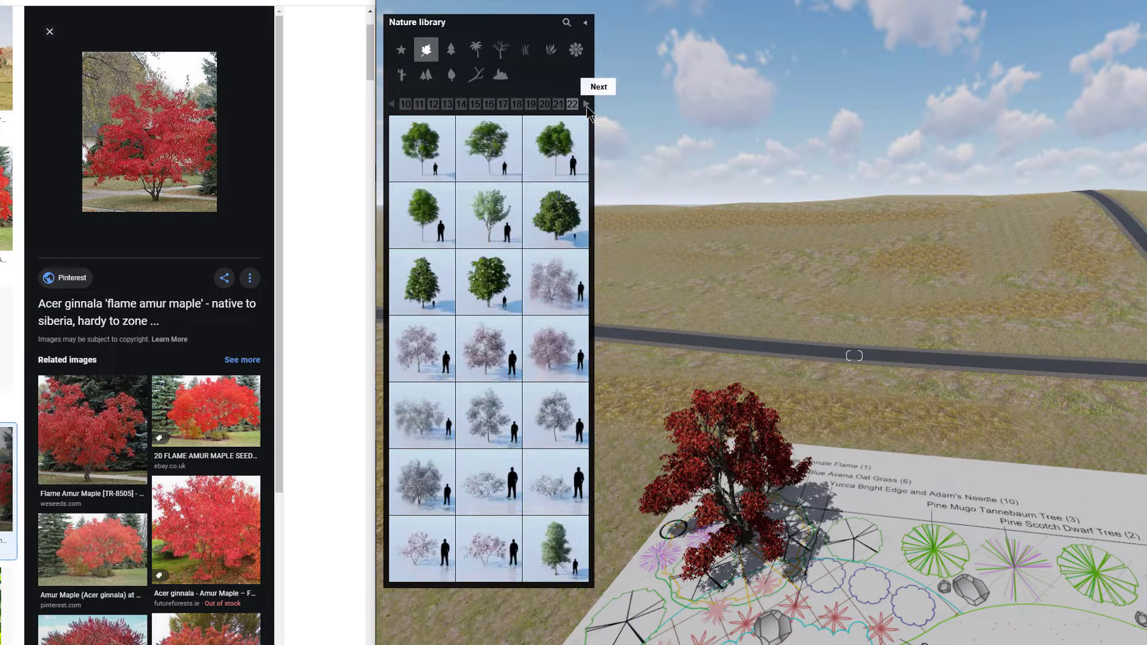
pyautogui.click(587, 105)
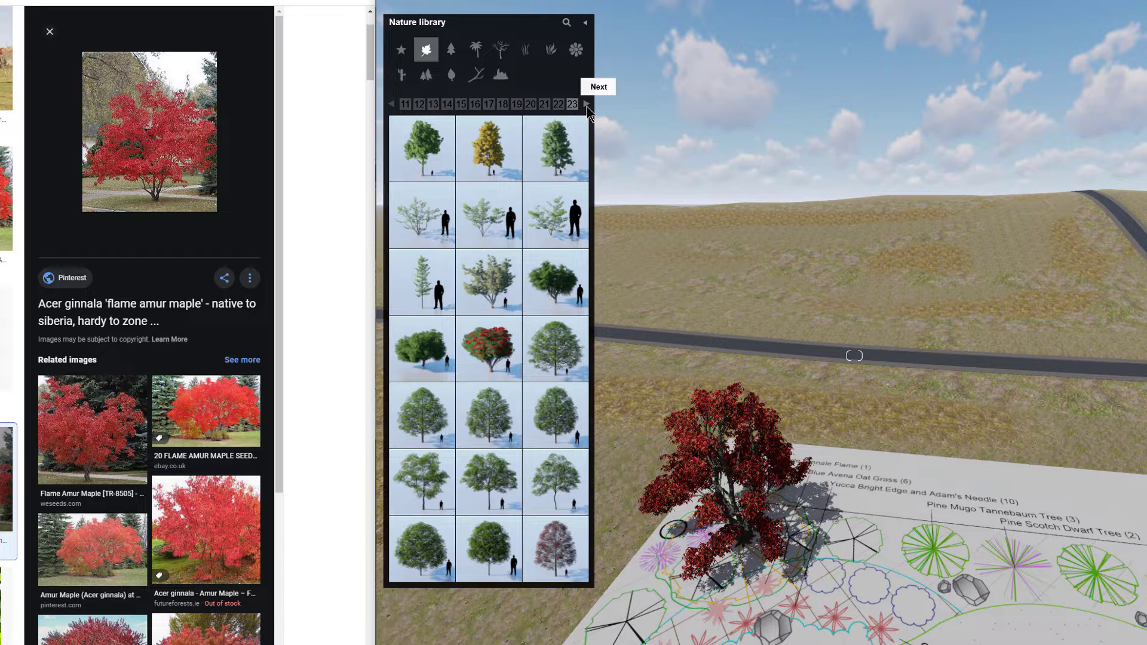
pyautogui.click(587, 105)
pyautogui.click(587, 105)
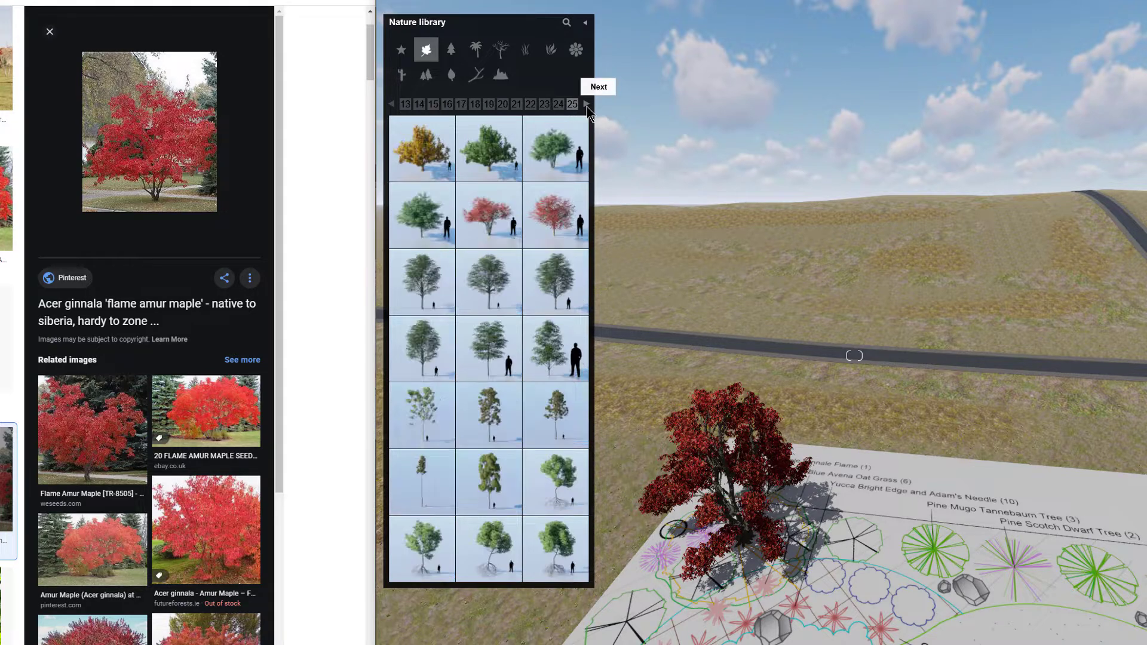
pyautogui.moveTo(494, 222); pyautogui.dragTo(890, 553)
pyautogui.click(880, 544)
pyautogui.moveTo(880, 547); pyautogui.dragTo(876, 621, button='right')
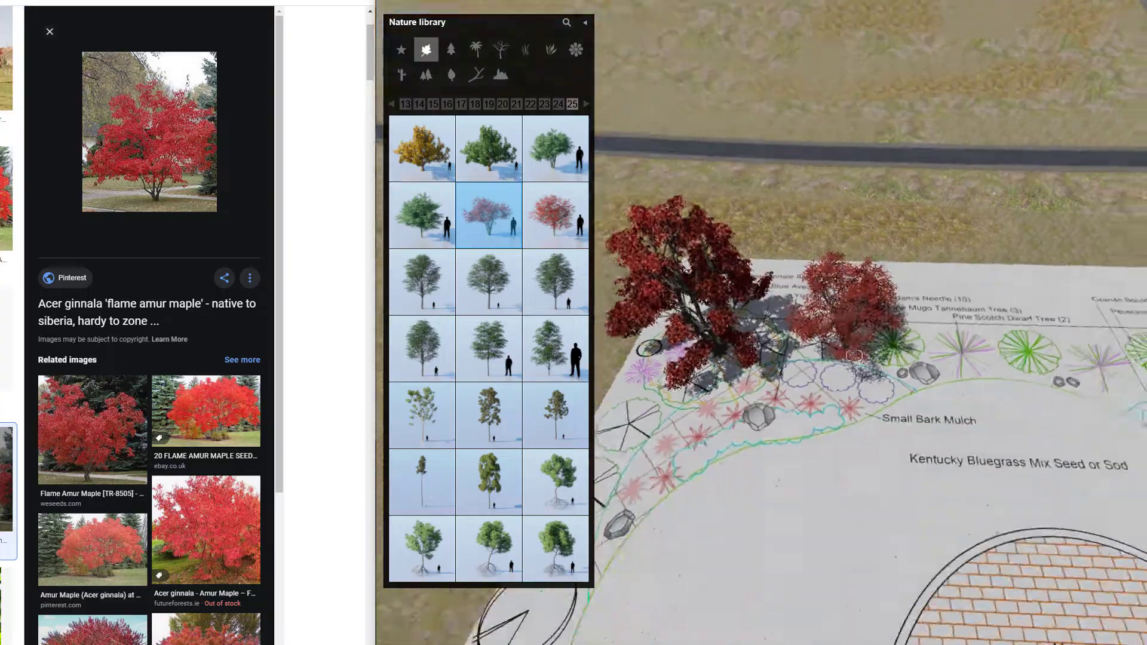
# - Examine the Kousa dogwood and the low, spreading red tree side by side at ground level
pyautogui.press('w')
pyautogui.moveTo(855, 356); pyautogui.dragTo(855, 275, button='right')
pyautogui.press('s')
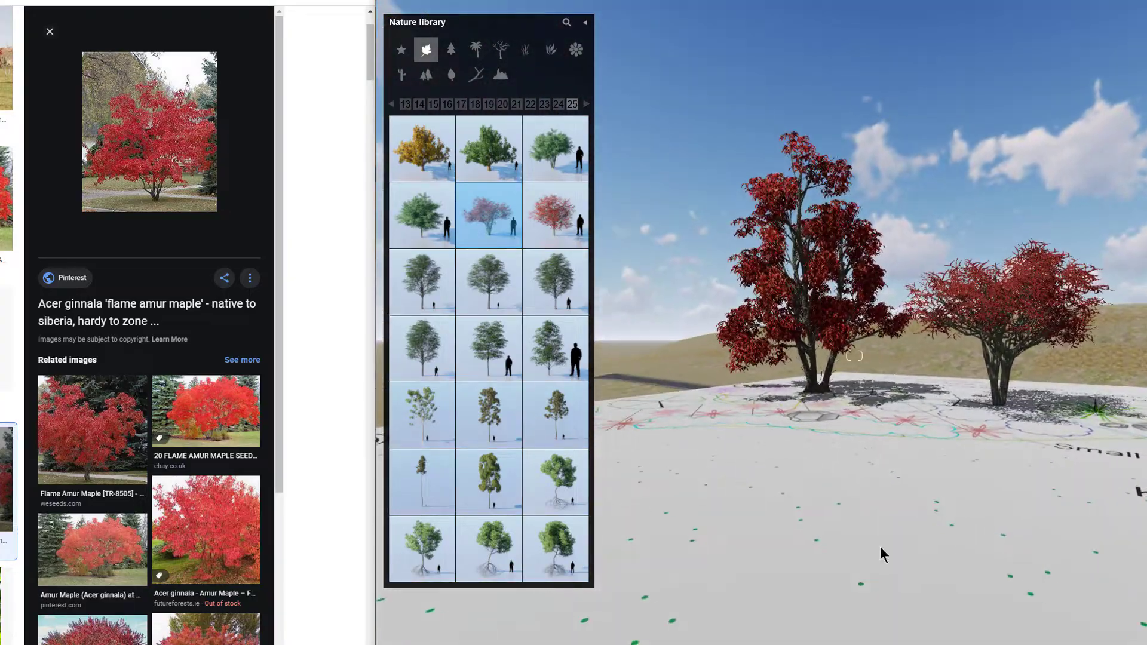
pyautogui.scroll(3, 999, 558)
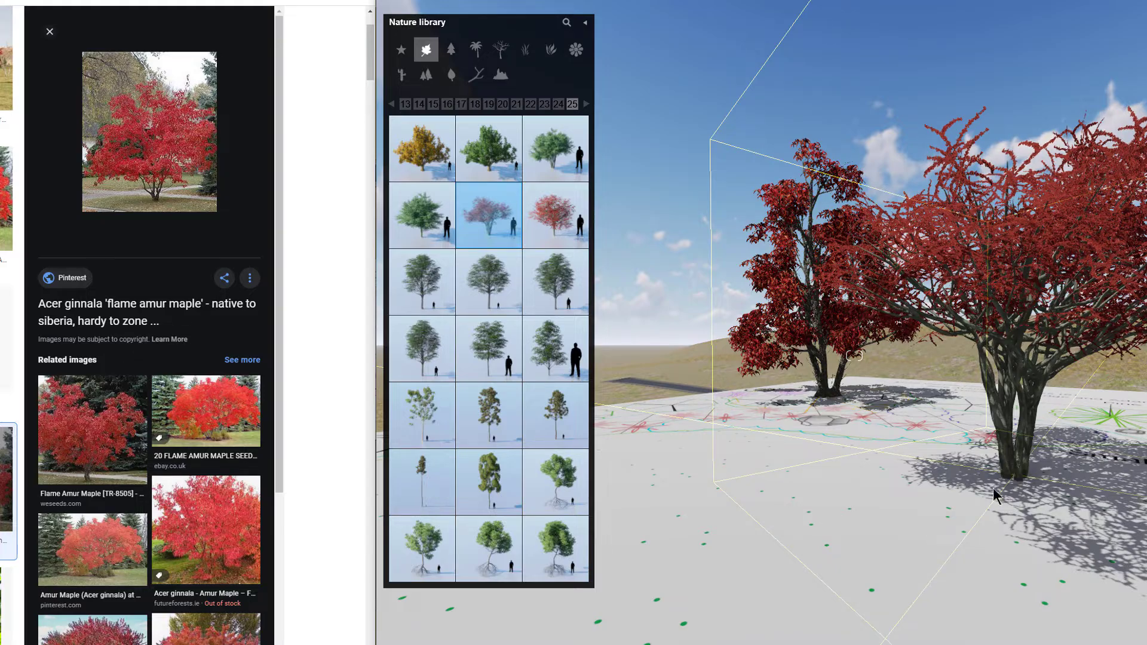
pyautogui.scroll(3, 994, 496)
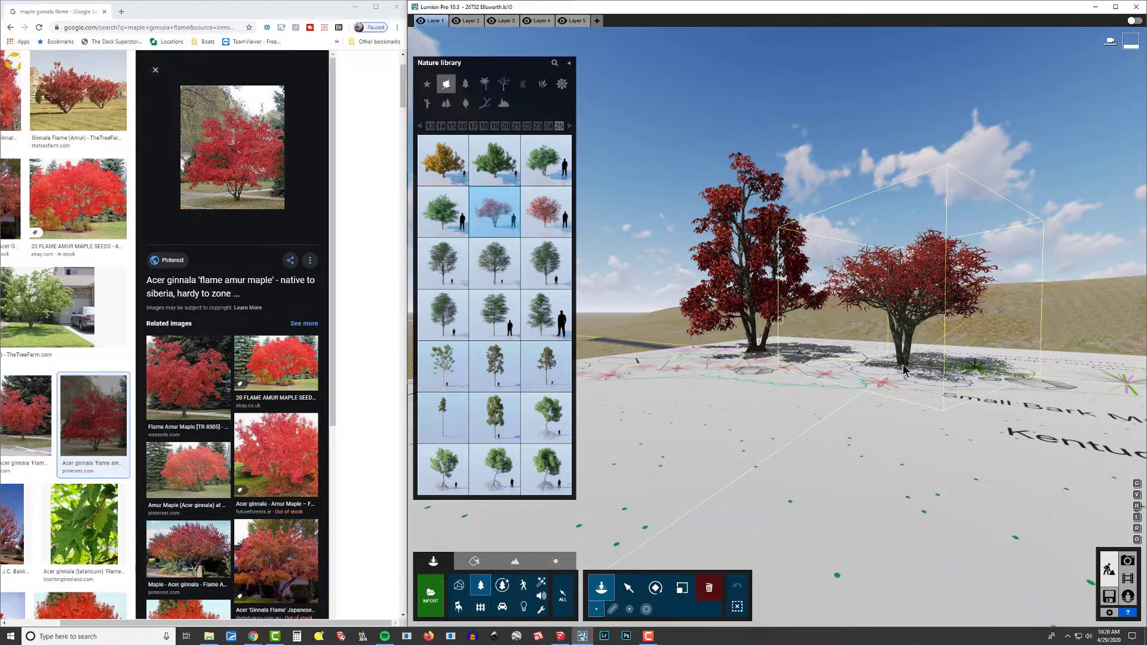
pyautogui.click(903, 370)
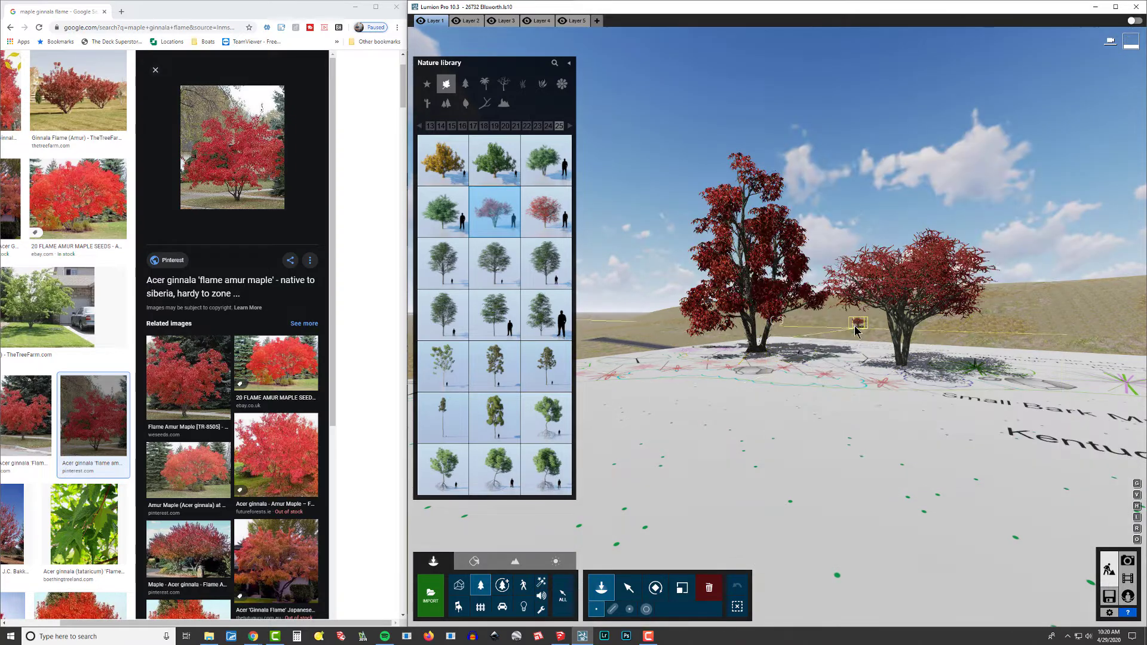
# - Browse the Nature library's broadleaf trees from page 26 to page 34 for other red-leaved candidates
pyautogui.moveTo(548, 191)
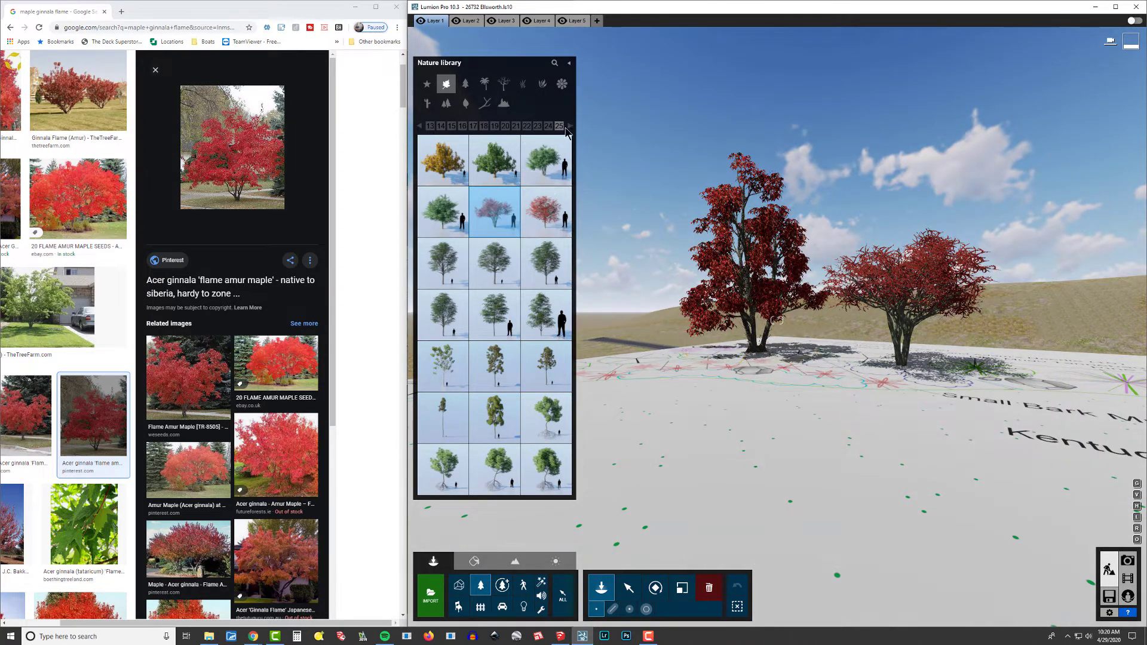
pyautogui.click(568, 130)
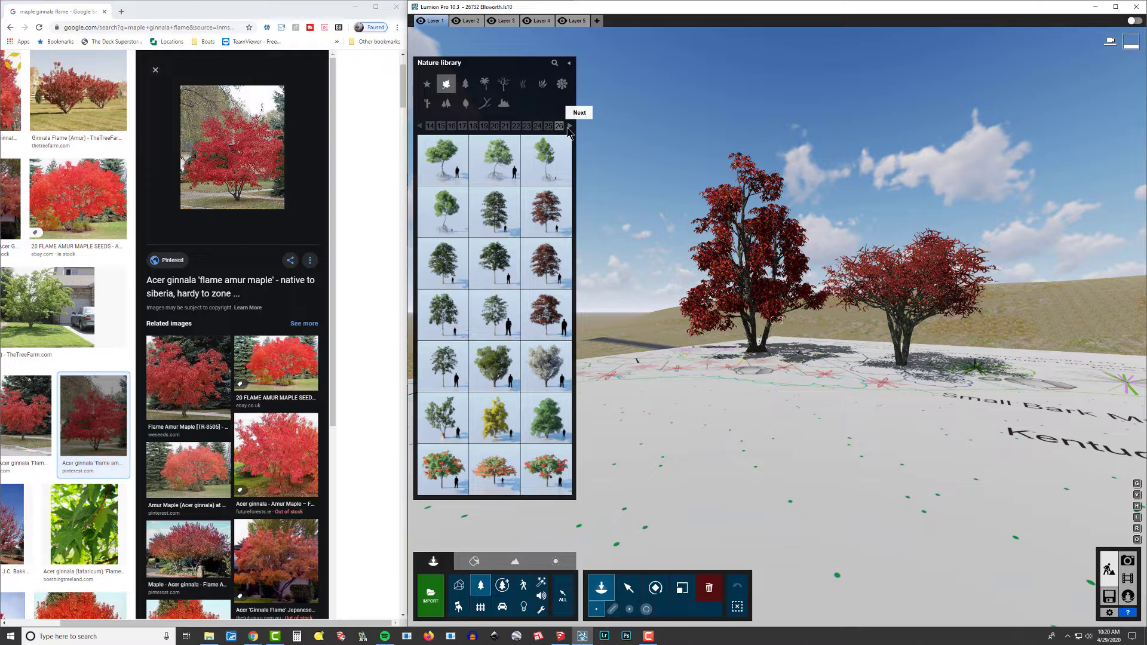
pyautogui.click(568, 130)
pyautogui.click(569, 130)
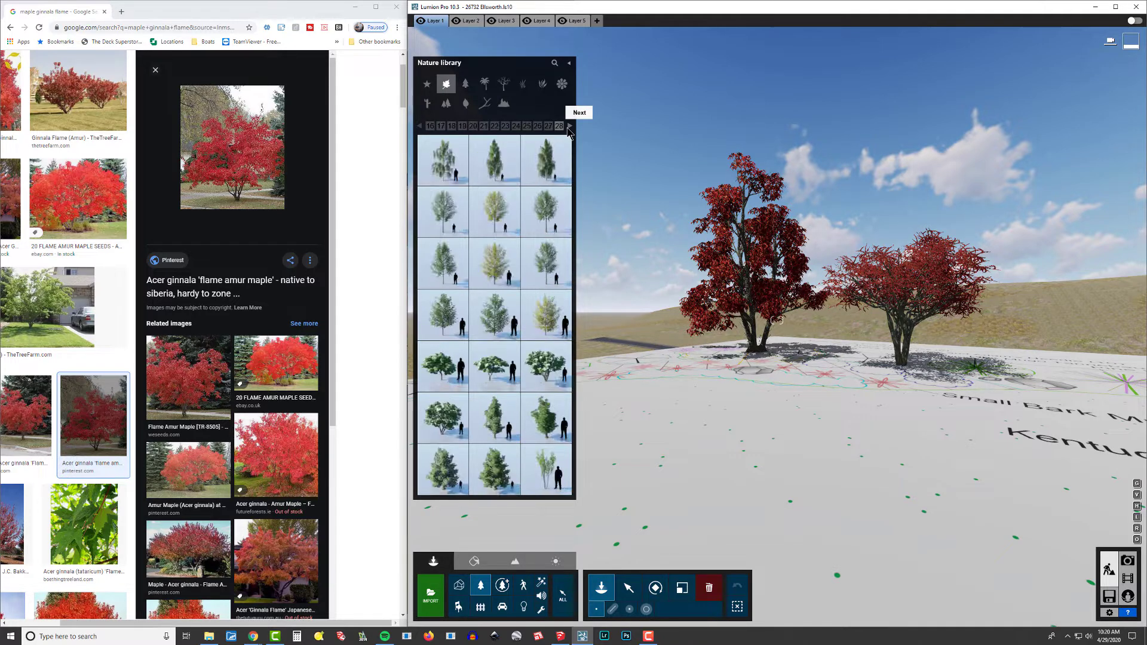
pyautogui.click(569, 130)
pyautogui.click(568, 130)
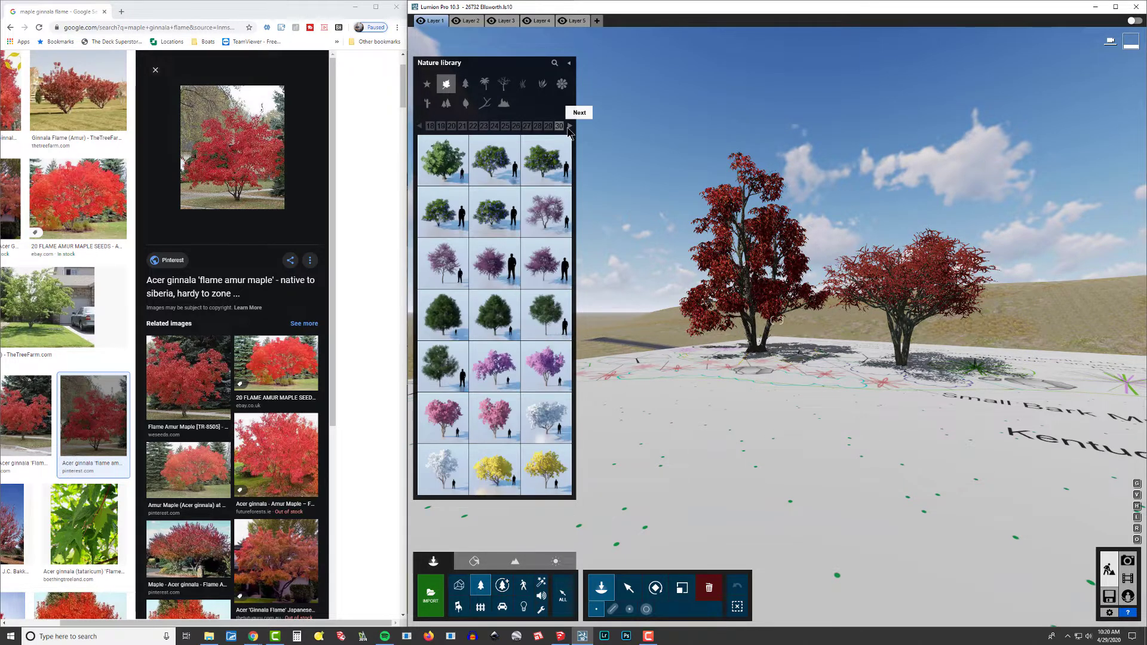
pyautogui.click(569, 129)
pyautogui.click(568, 130)
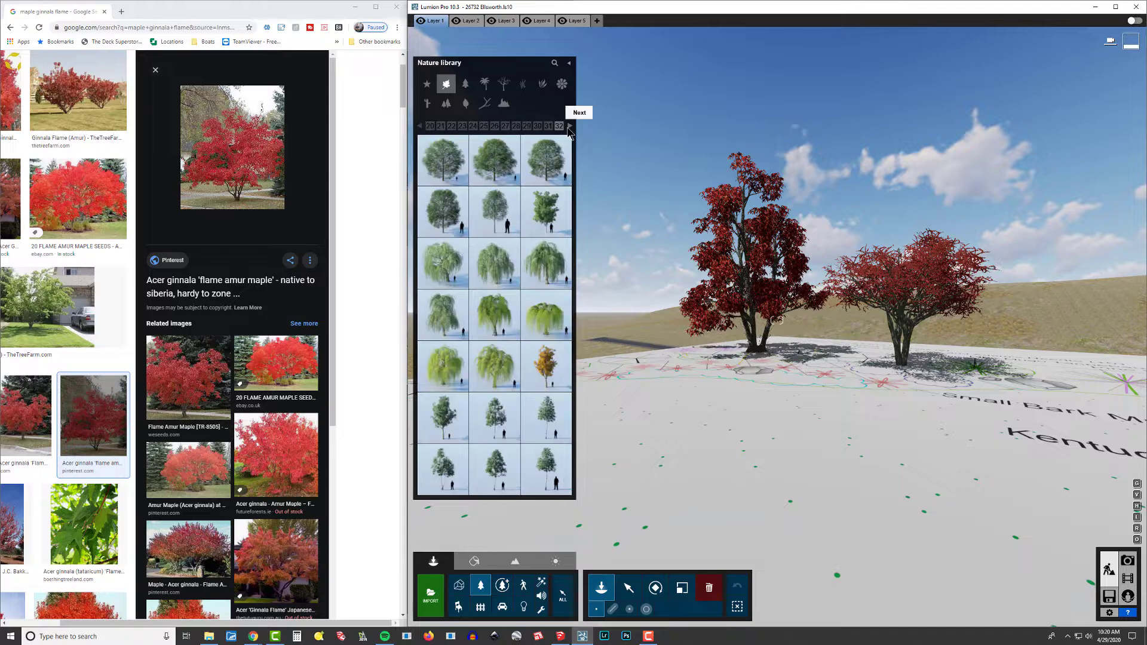
pyautogui.click(569, 130)
pyautogui.click(568, 130)
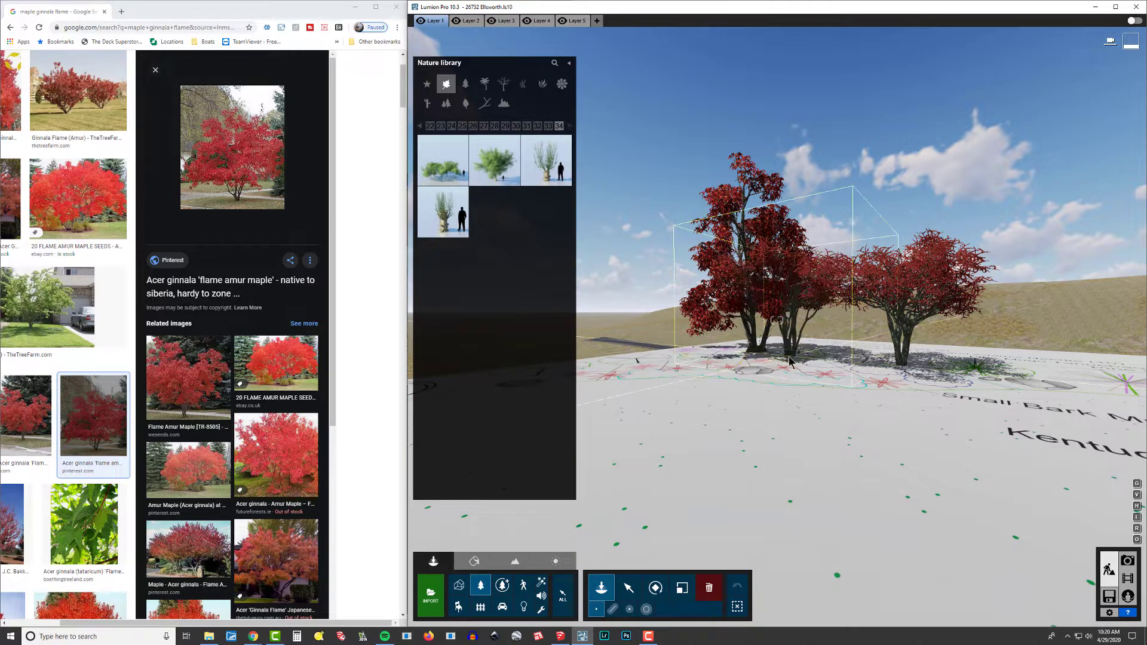
# - Scale the KousaDogwood Fall RT tree down to below the height of the neighbouring Possumhaw 03
pyautogui.press('Escape')
pyautogui.press('q')
pyautogui.moveTo(758, 359); pyautogui.dragTo(737, 329, button='right')
pyautogui.press('w')
pyautogui.press('s')
pyautogui.press('a')
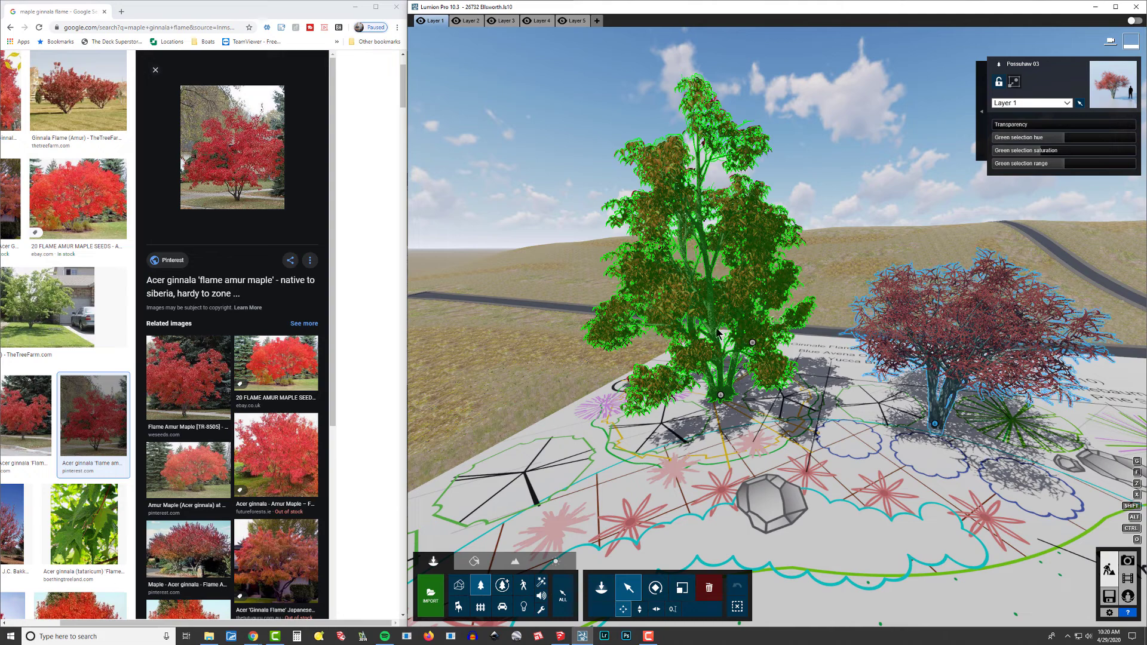
pyautogui.click(745, 381)
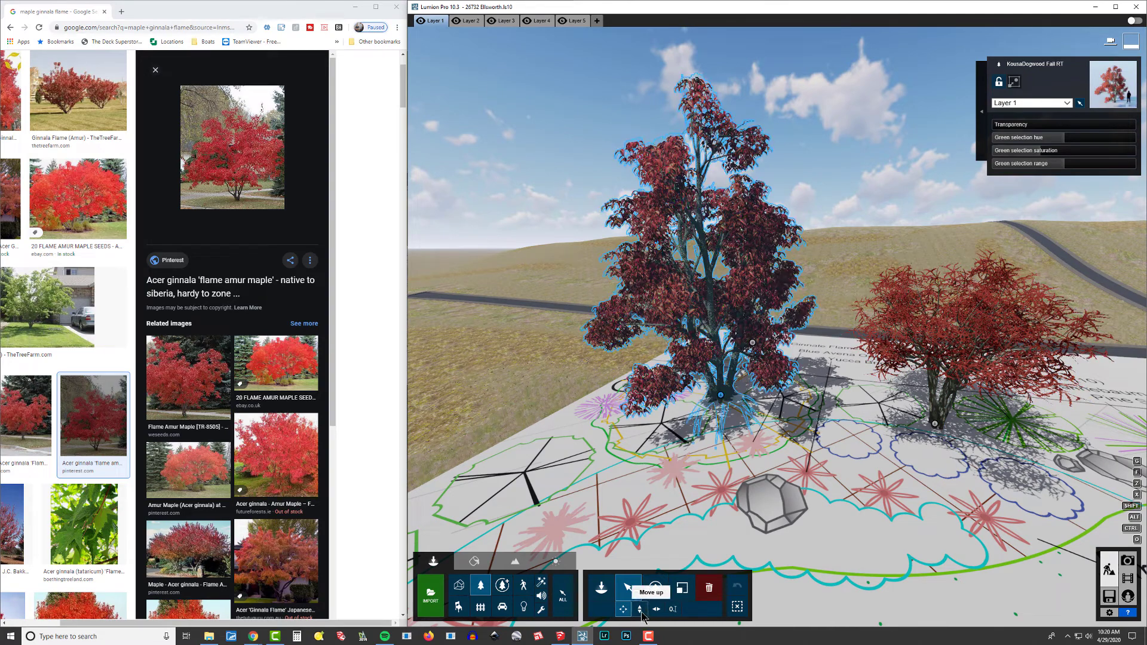
pyautogui.click(682, 589)
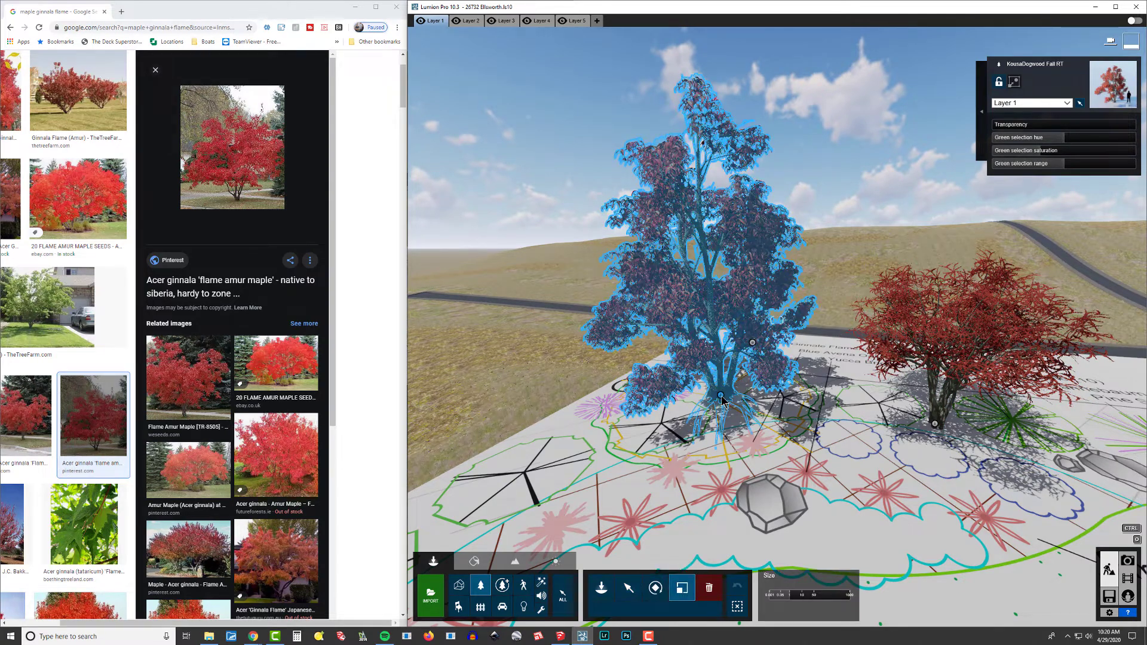
pyautogui.moveTo(721, 395); pyautogui.dragTo(726, 421)
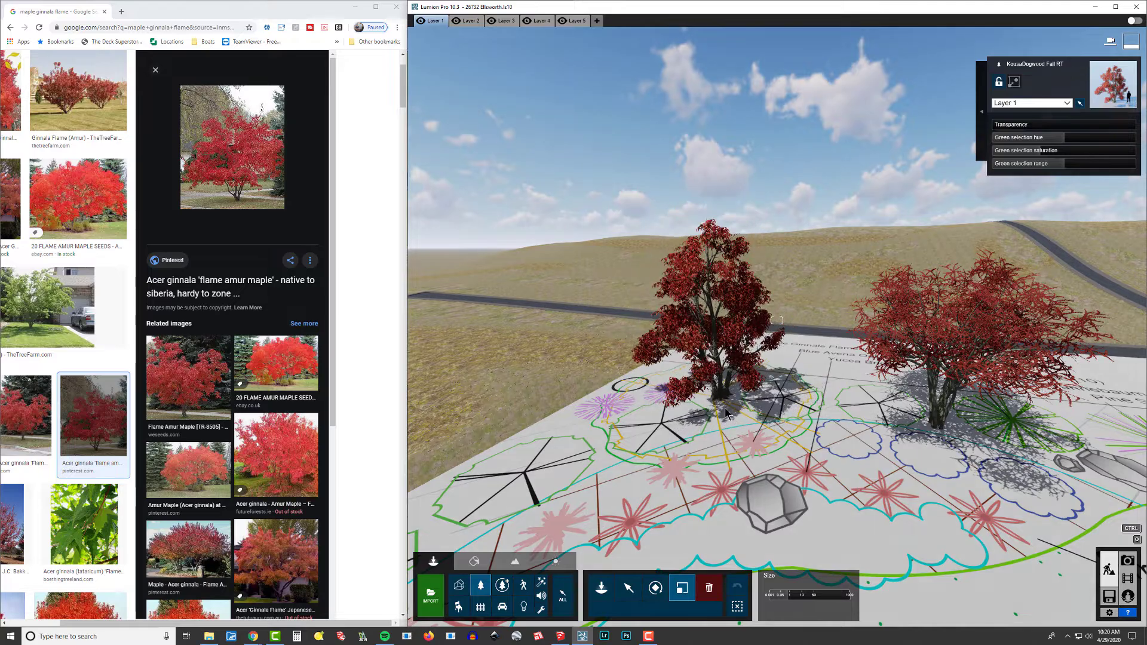
# - Enlarge the Kousa dogwood and the Possumhaw 03 on the plan for a side-by-side size comparison
pyautogui.moveTo(726, 421); pyautogui.dragTo(733, 442, button='right')
pyautogui.moveTo(775, 320)
pyautogui.mouseDown(button='right')
pyautogui.moveTo(776, 364)
pyautogui.moveTo(776, 299)
pyautogui.moveTo(777, 320)
pyautogui.moveTo(776, 311)
pyautogui.mouseUp(button='right')
pyautogui.press('s')
pyautogui.press('e')
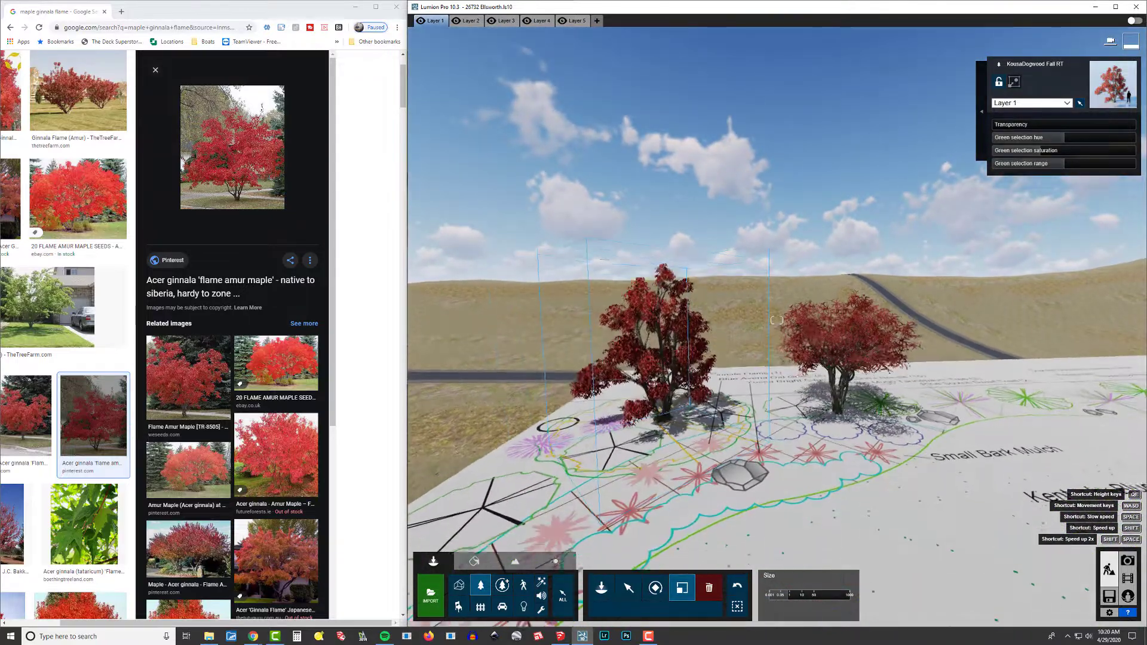
pyautogui.moveTo(664, 411); pyautogui.dragTo(782, 489)
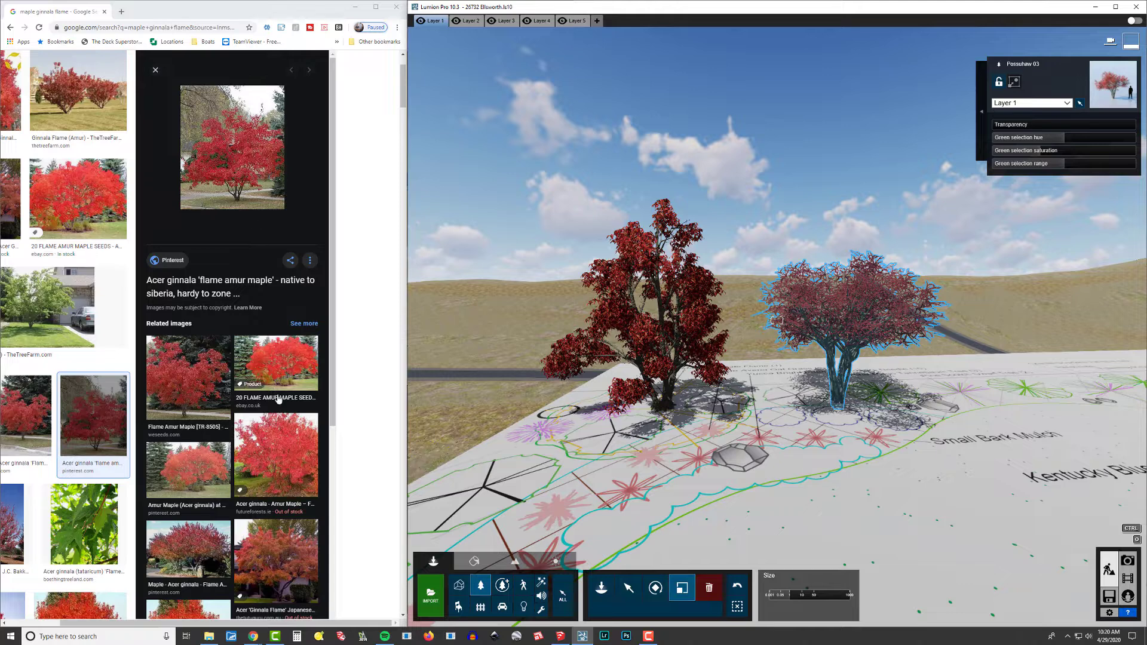
# - Switch to the browser and go through the maple ginnala flame image previews to compare tree shape and colour
pyautogui.click(309, 71)
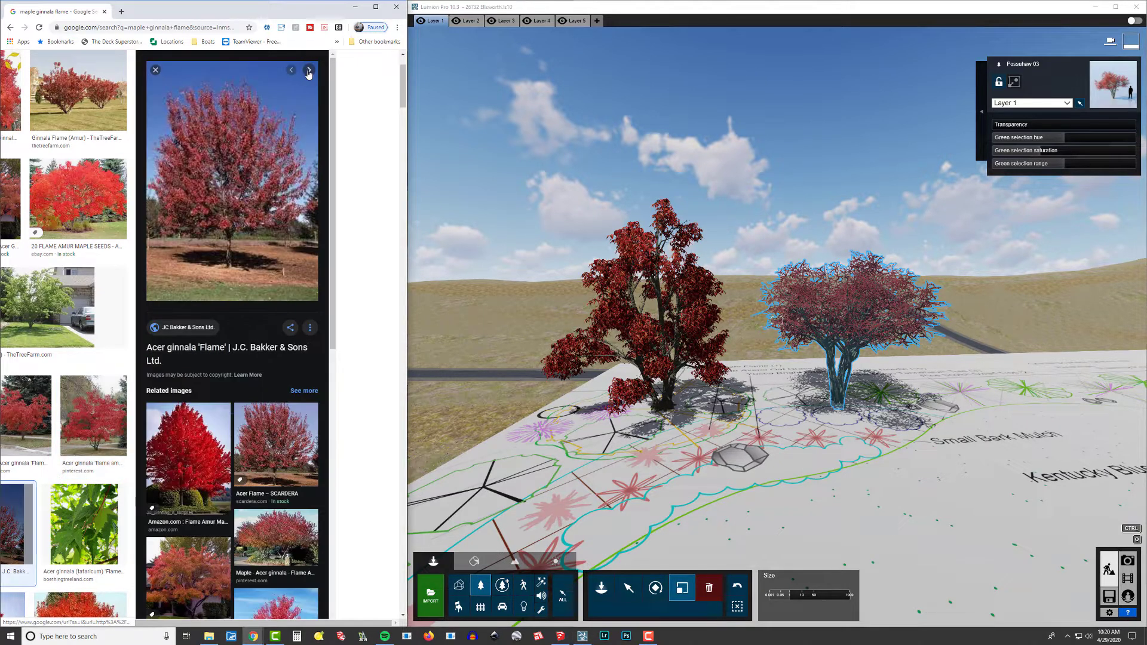
pyautogui.click(309, 71)
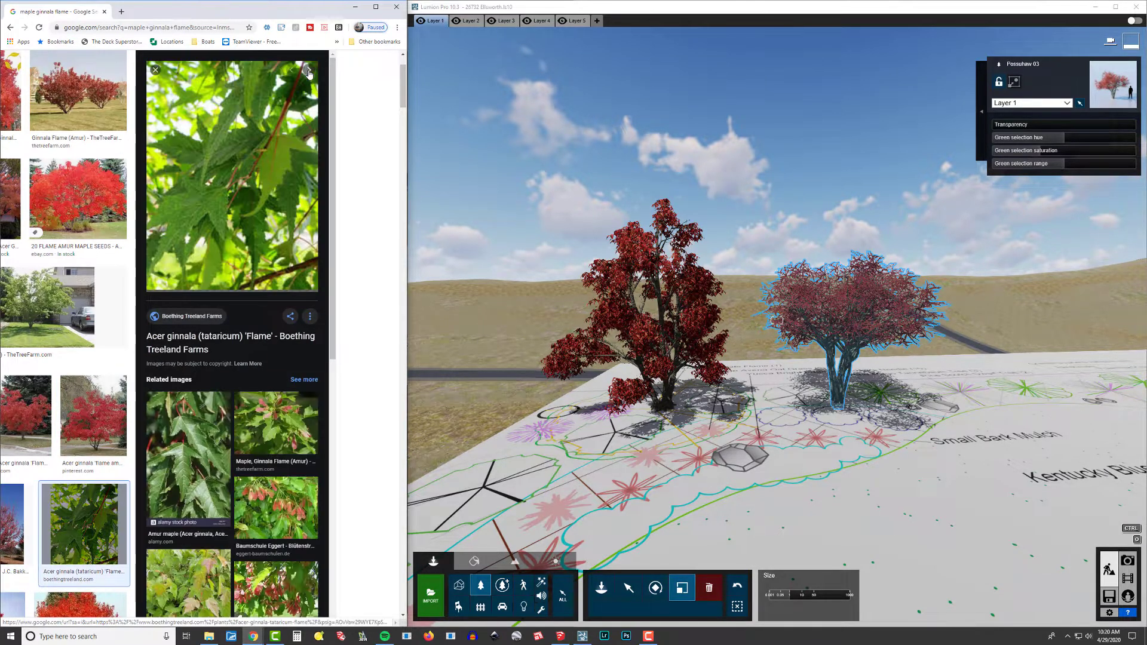
pyautogui.click(308, 71)
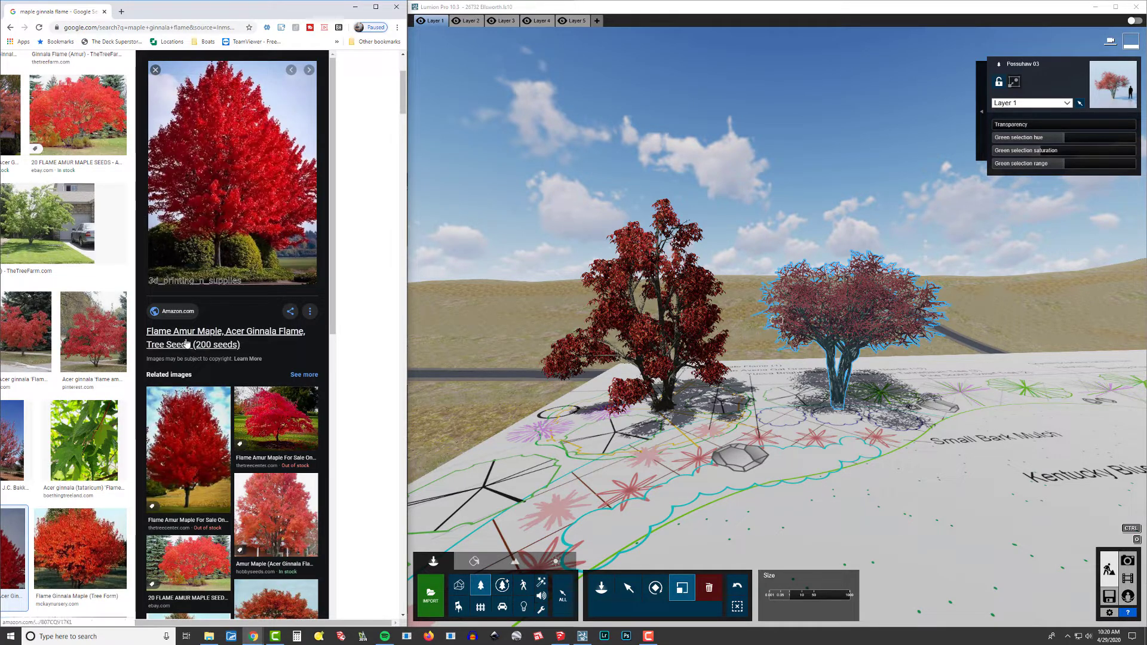
pyautogui.click(309, 71)
pyautogui.click(309, 71)
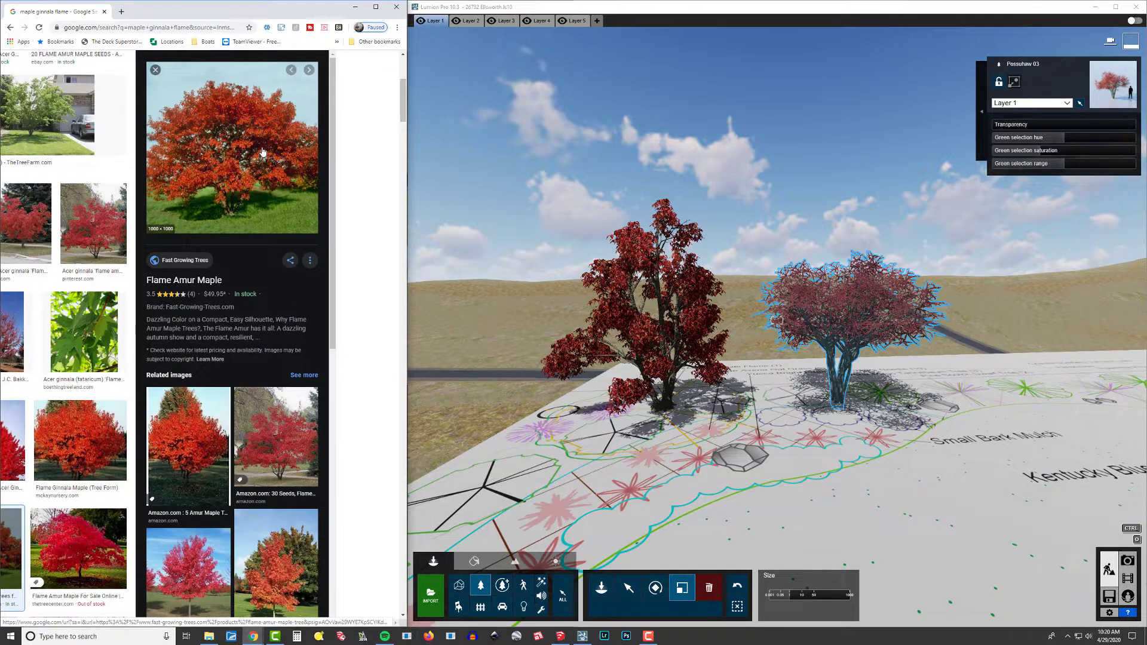
pyautogui.click(310, 71)
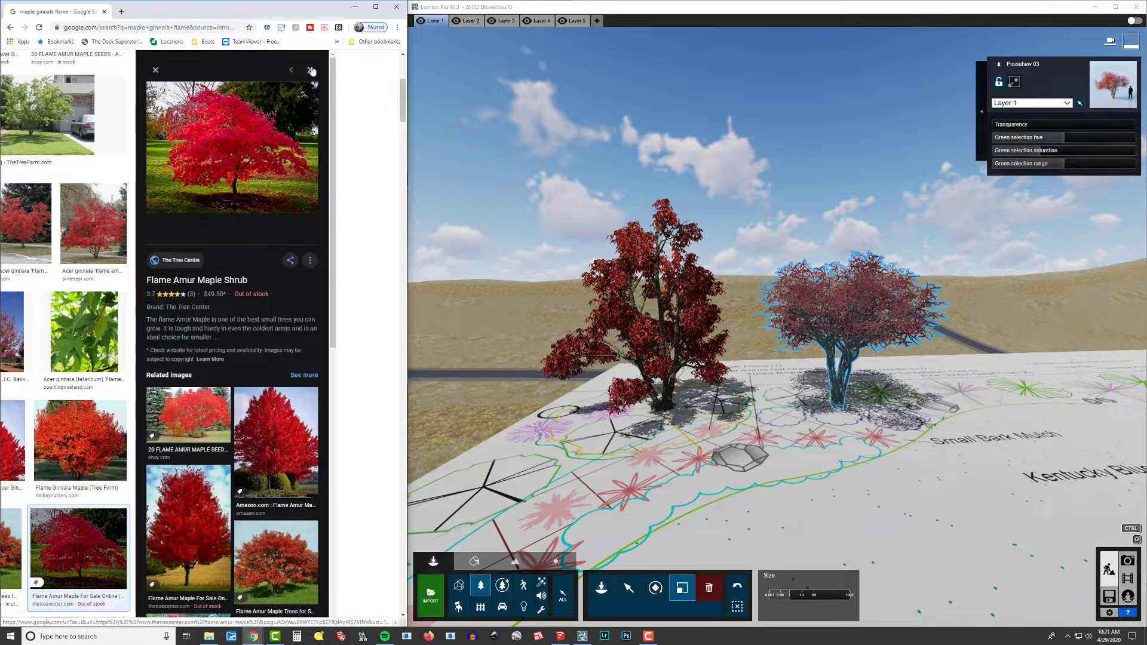
pyautogui.click(310, 71)
pyautogui.click(310, 70)
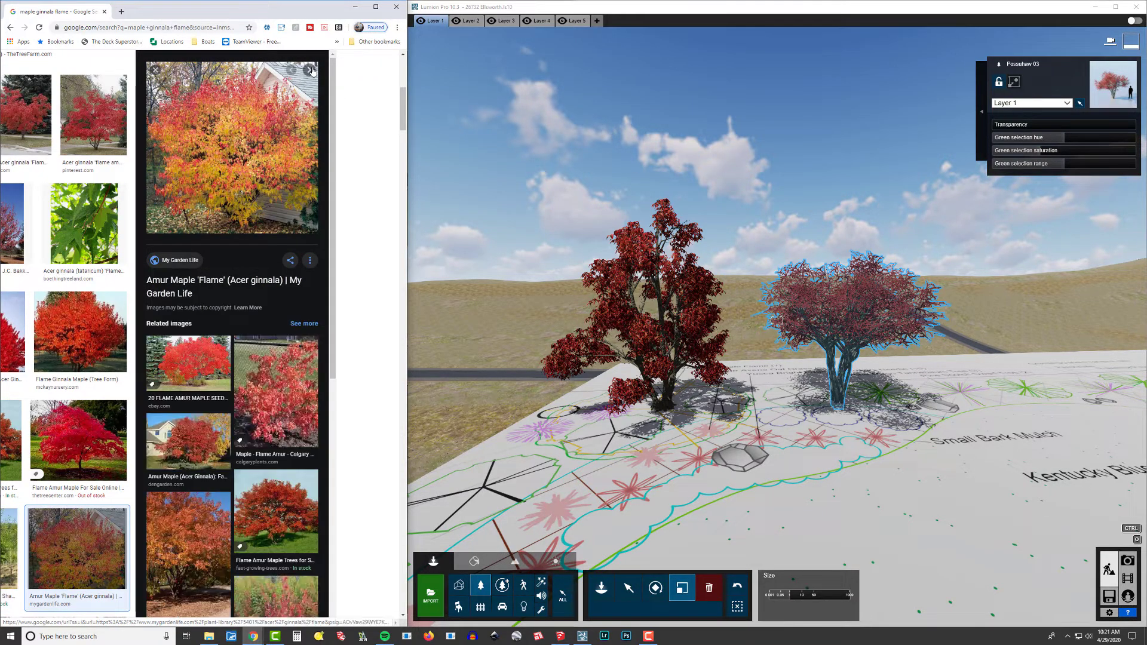
pyautogui.click(310, 70)
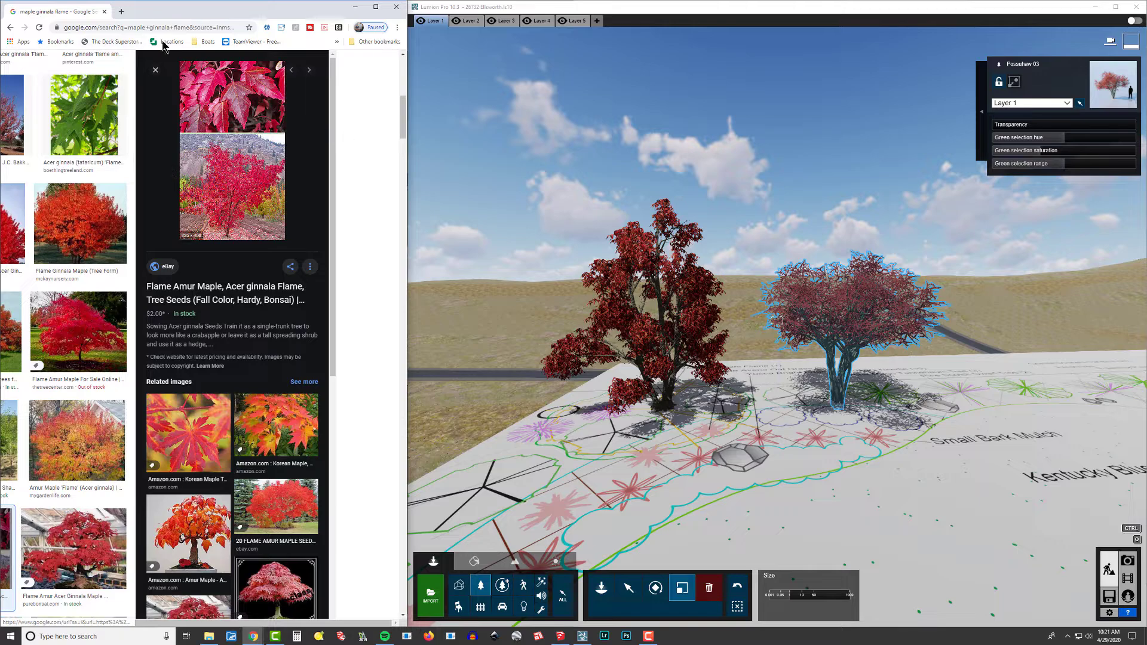
# - Look further down the maple ginnala flame image results for multi-stem trees resembling the two placed trees
pyautogui.moveTo(152, 18); pyautogui.dragTo(0, 48)
pyautogui.scroll(-3, 148, 349)
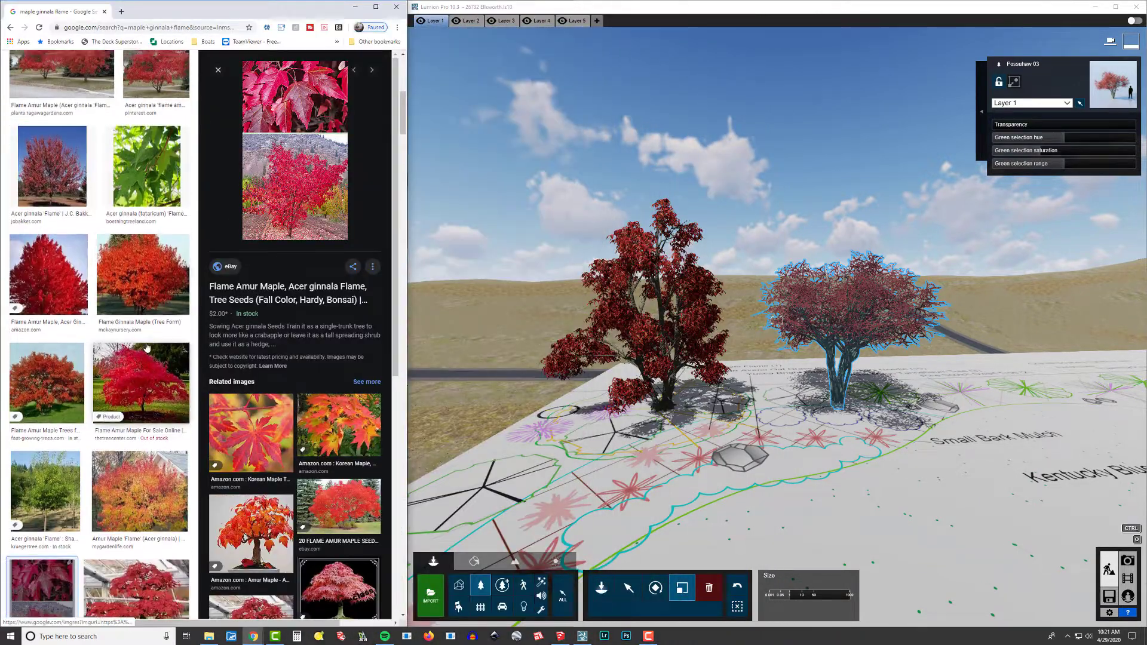
pyautogui.scroll(-10, 148, 349)
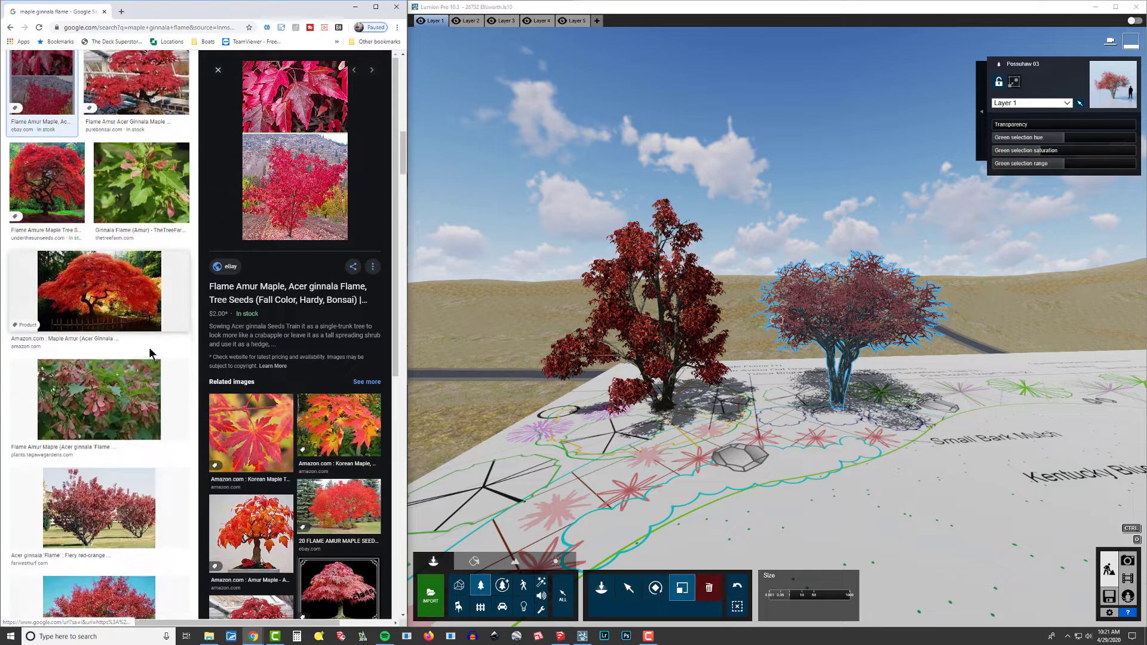
pyautogui.scroll(-2, 115, 408)
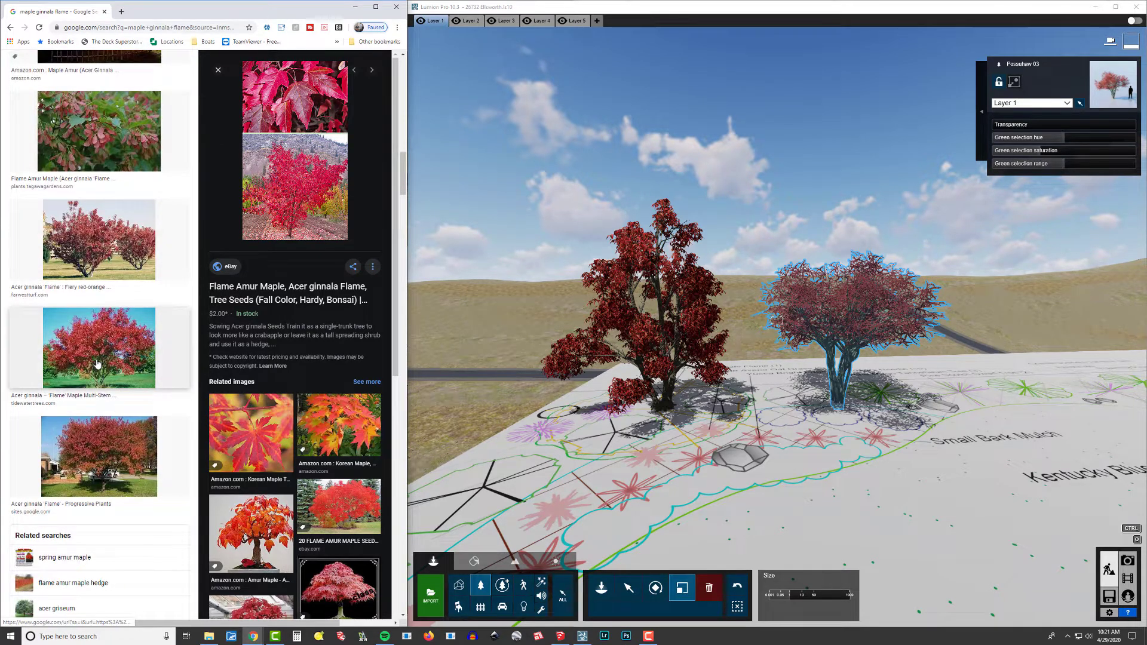
pyautogui.scroll(-2, 125, 376)
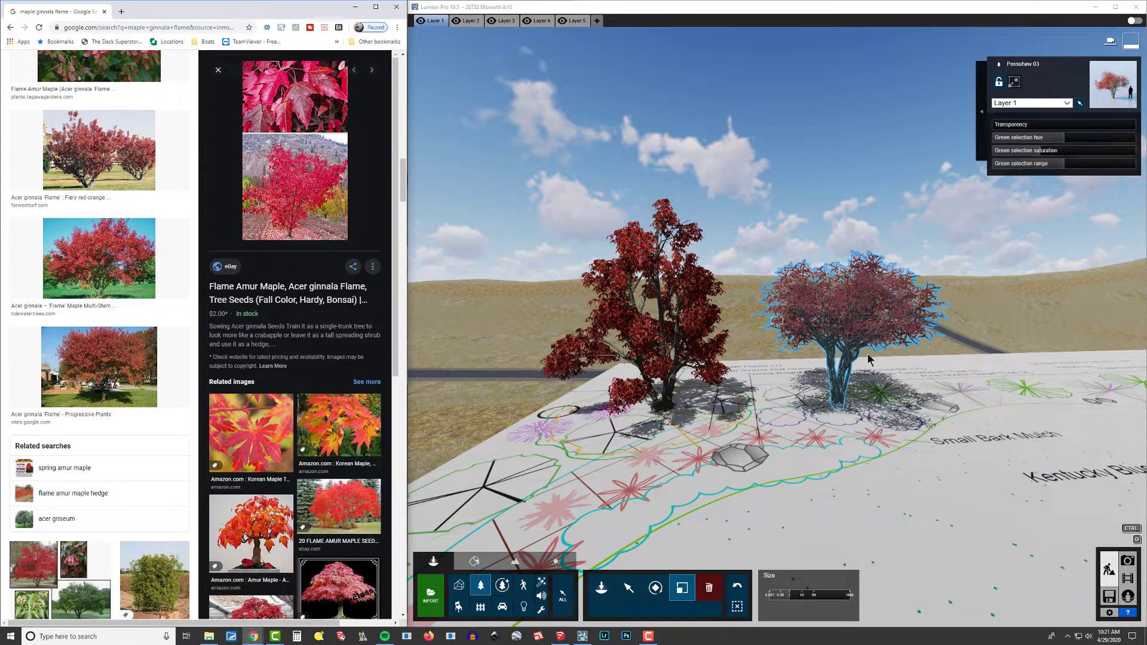
pyautogui.scroll(-2, 117, 322)
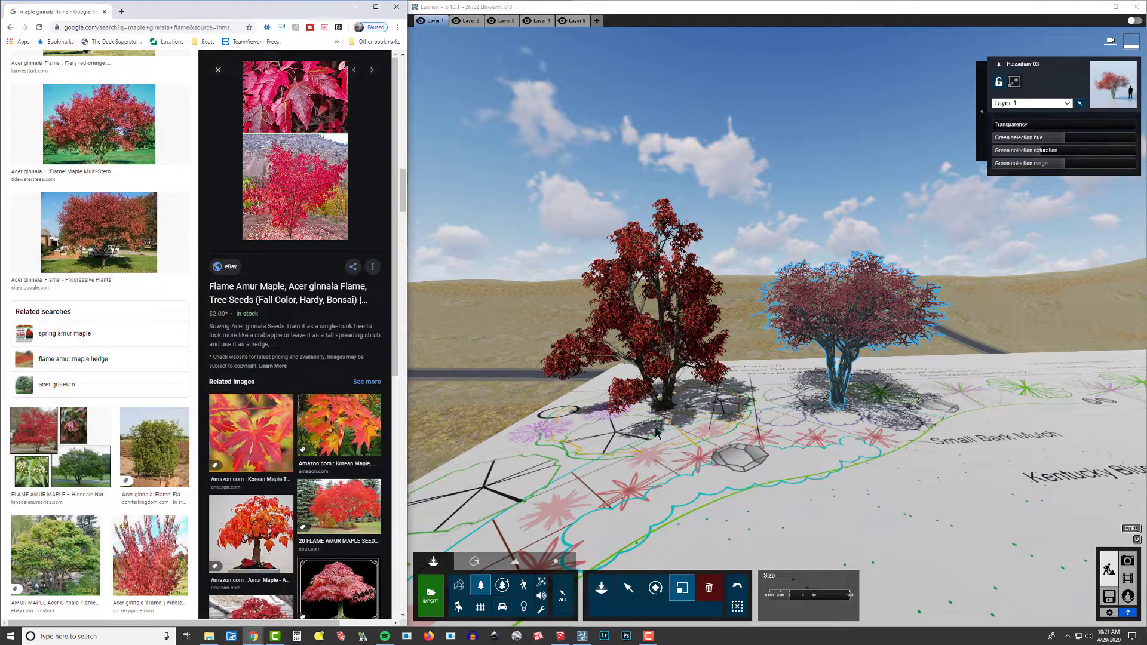
# - Delete the Kousa dogwood in Lumion and move the Possumhaw 03 tree onto the Maple Ginnale Flame symbol
pyautogui.click(709, 588)
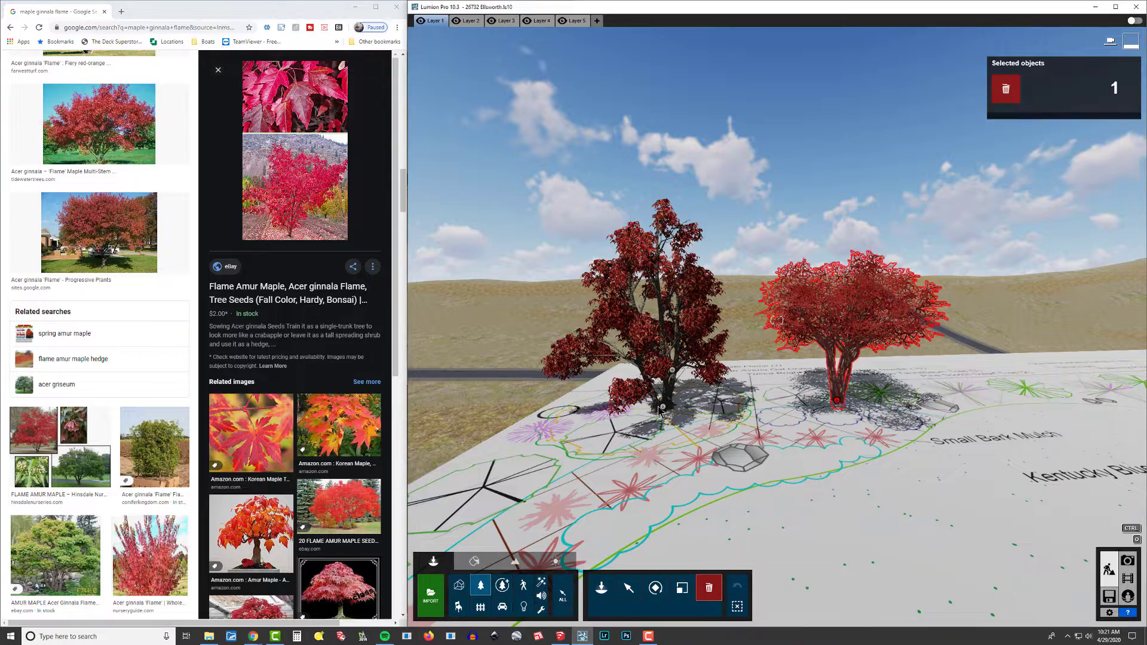
pyautogui.click(661, 410)
pyautogui.click(635, 590)
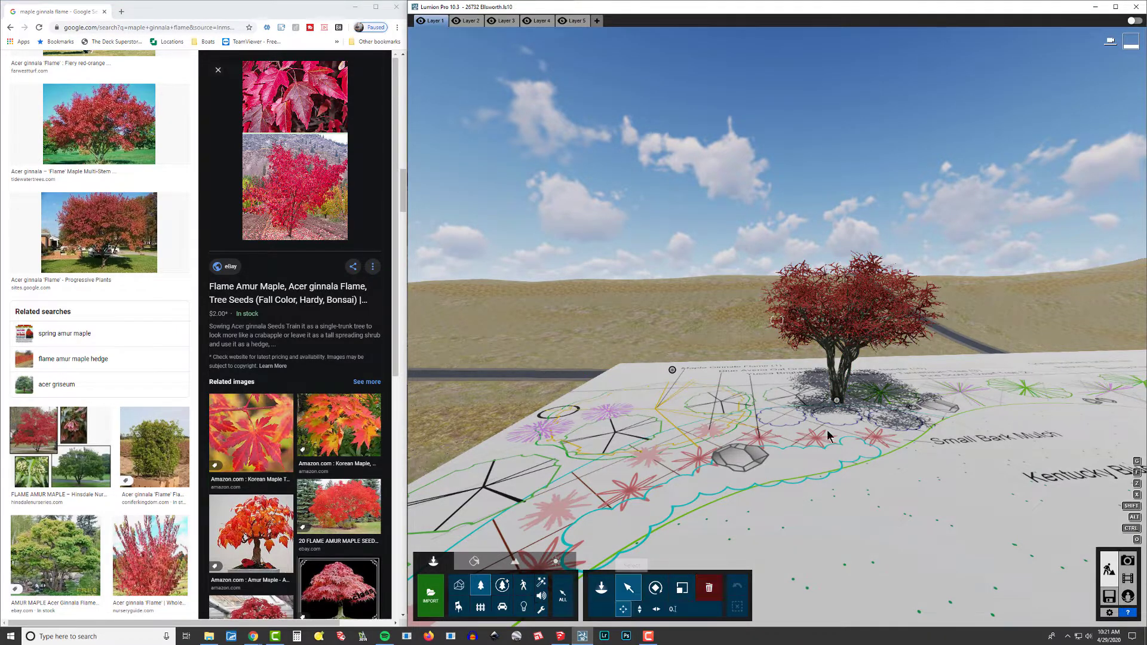
pyautogui.moveTo(836, 401); pyautogui.dragTo(749, 421)
pyautogui.moveTo(748, 422); pyautogui.dragTo(714, 475, button='right')
pyautogui.moveTo(777, 321); pyautogui.dragTo(774, 321, button='right')
pyautogui.press('w')
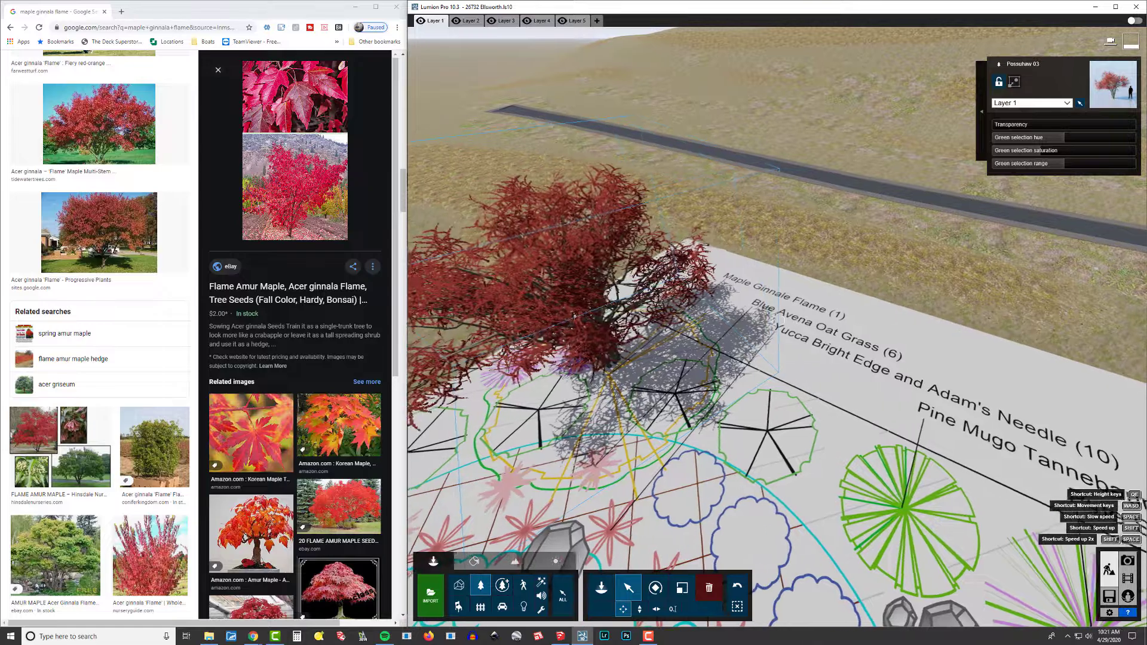
pyautogui.press('s')
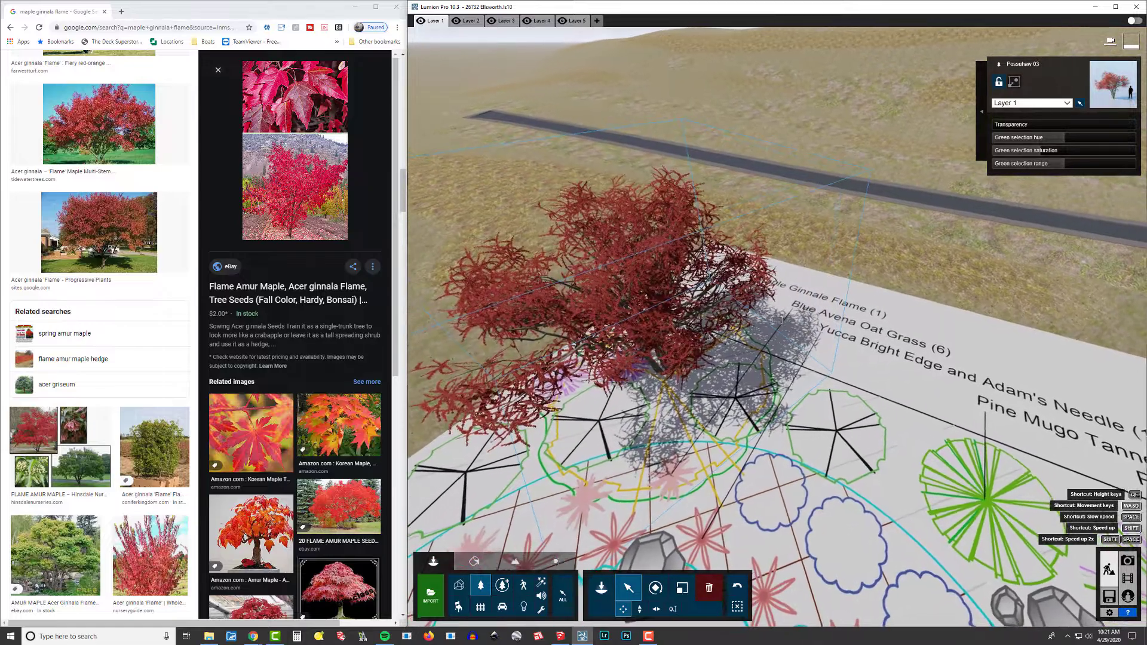
pyautogui.moveTo(717, 287); pyautogui.dragTo(719, 293, button='right')
pyautogui.press('w')
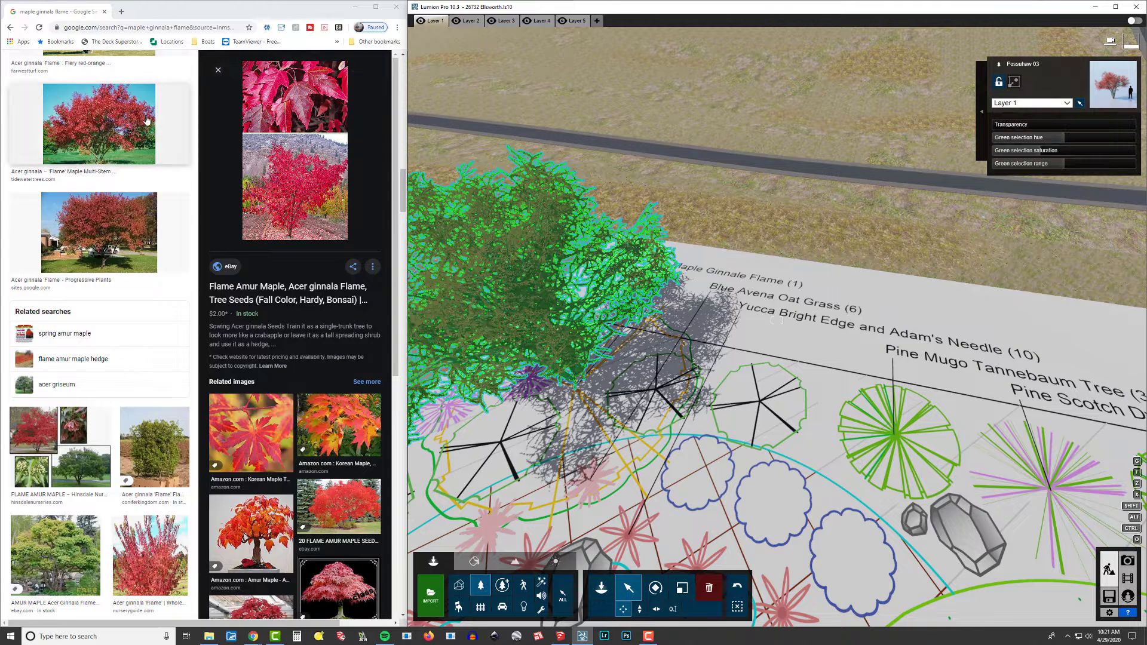
# - Search the browser's images for "blue avena oat grass" in place of the maple query
pyautogui.scroll(-10, 143, 80)
pyautogui.scroll(10, 144, 81)
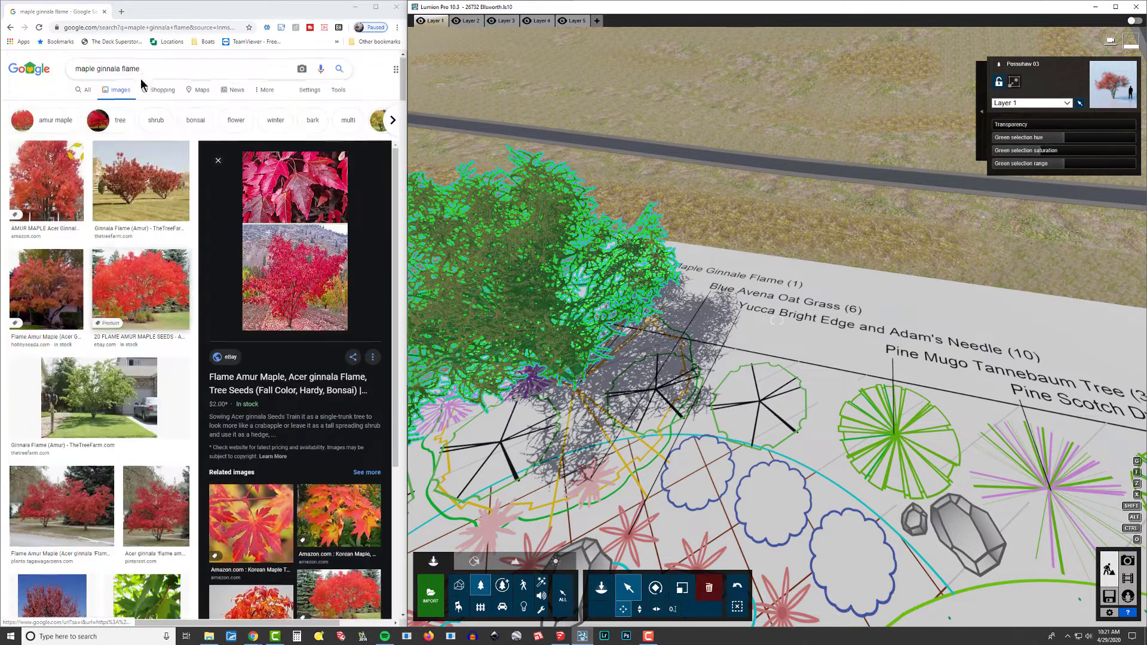
pyautogui.tripleClick(144, 64)
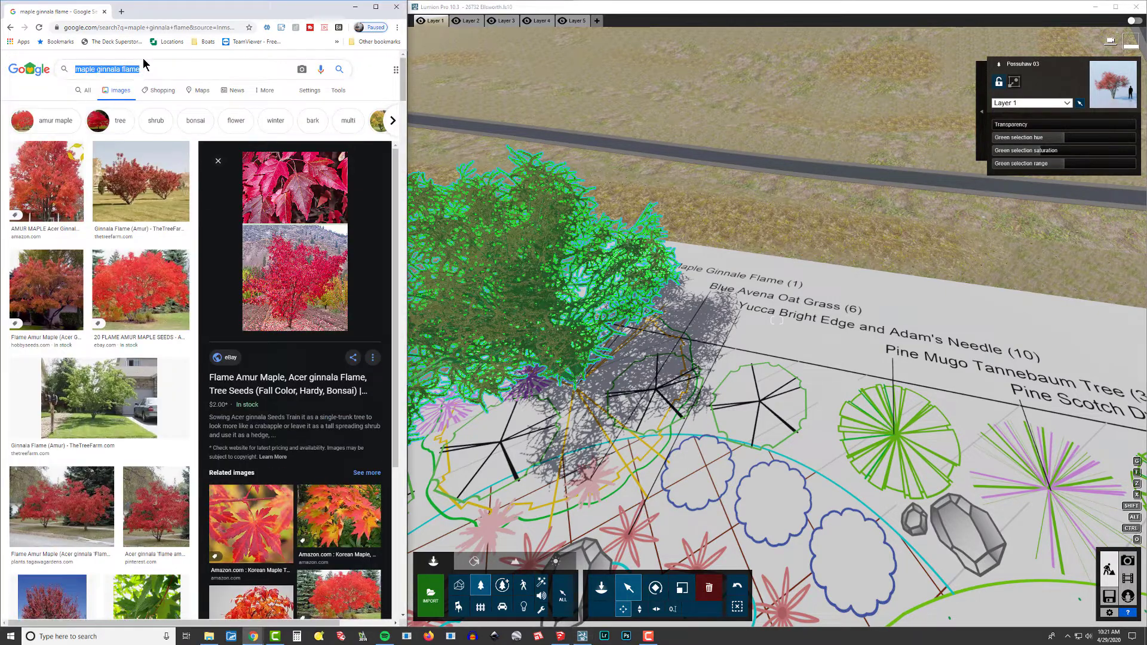
pyautogui.write('blue avena ')
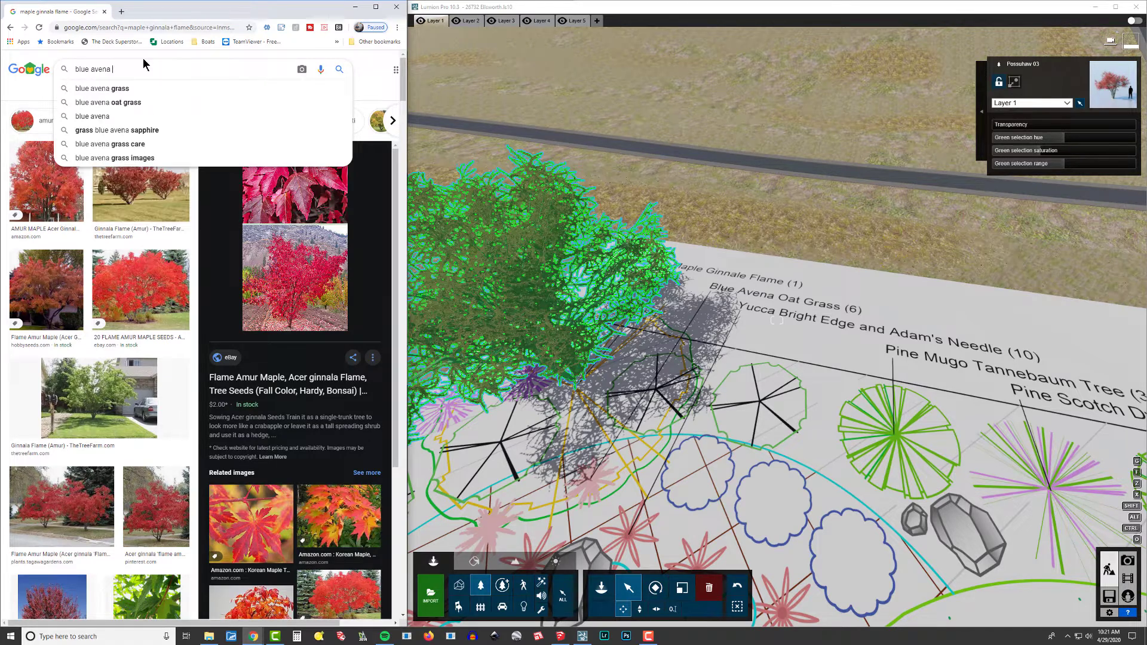
pyautogui.write('oat')
pyautogui.press('Down')
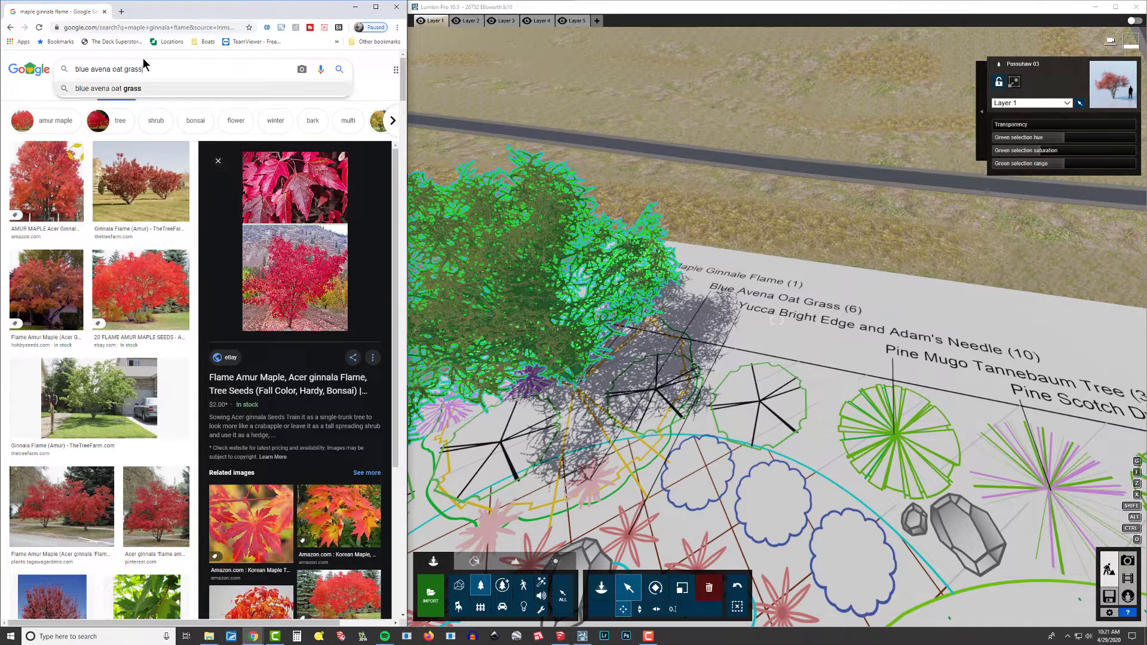
pyautogui.press('Return')
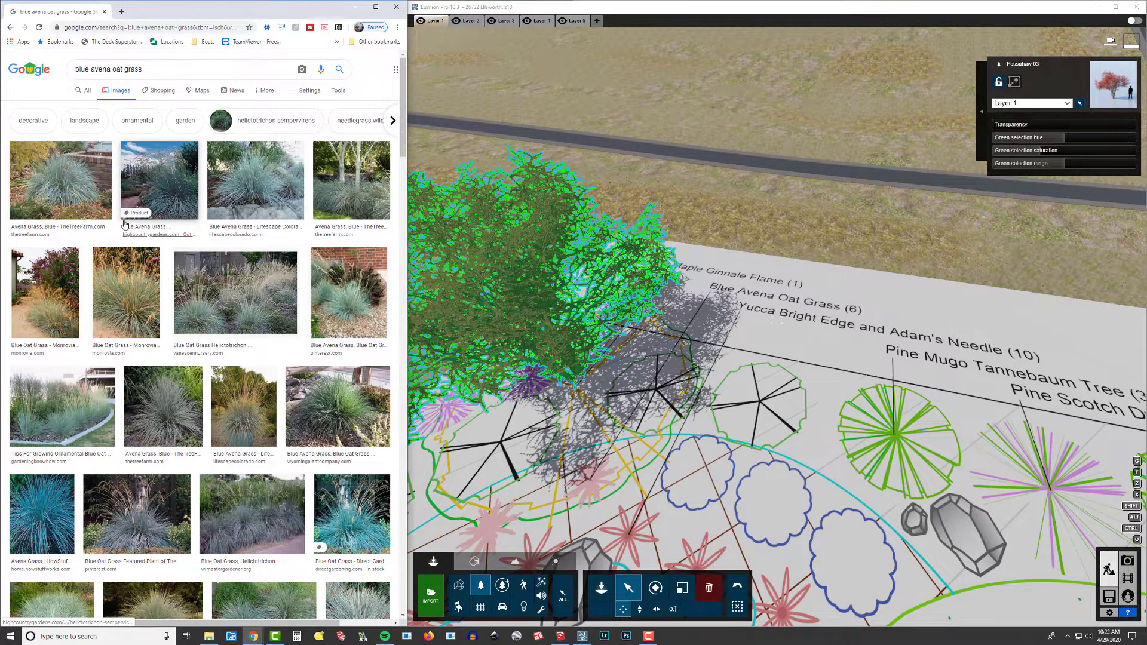
# - Show the Grass category of Lumion's nature library and enlarge the TheTreeFarm Blue Avena Grass photo for comparison
pyautogui.moveTo(657, 520); pyautogui.dragTo(643, 568, button='right')
pyautogui.click(602, 588)
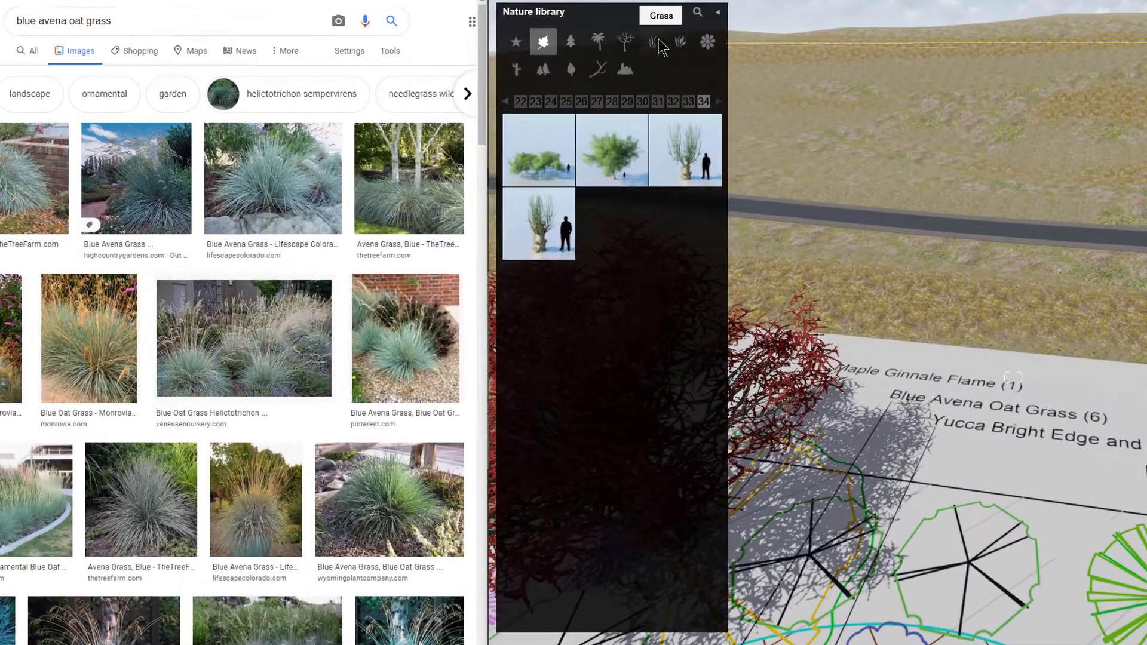
pyautogui.click(651, 47)
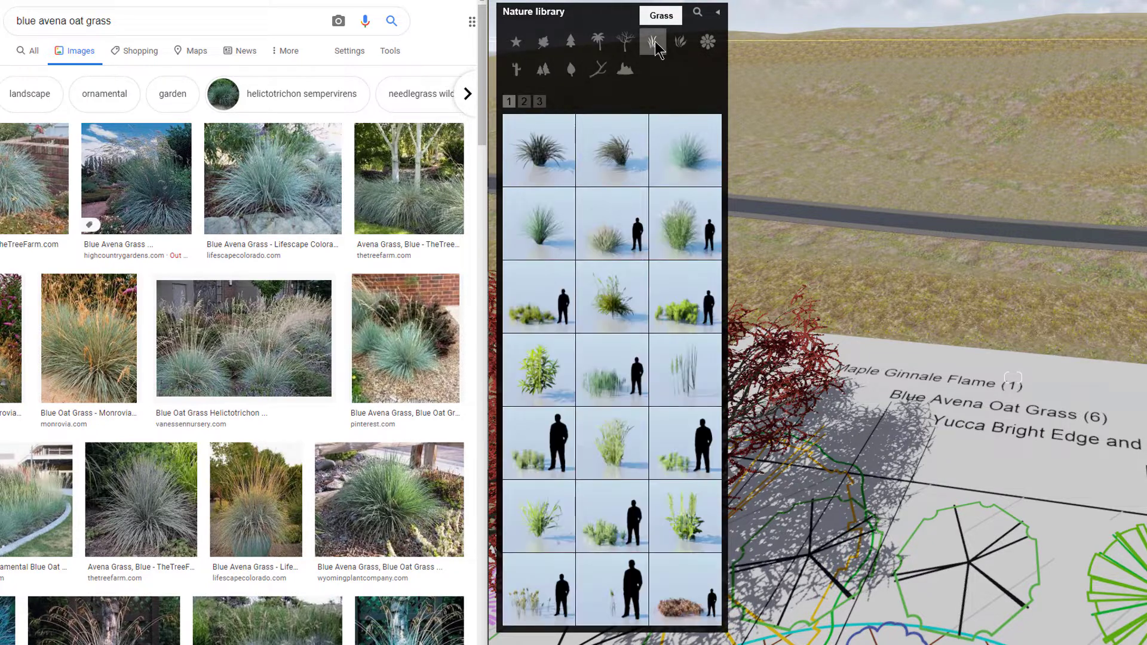
pyautogui.moveTo(683, 158)
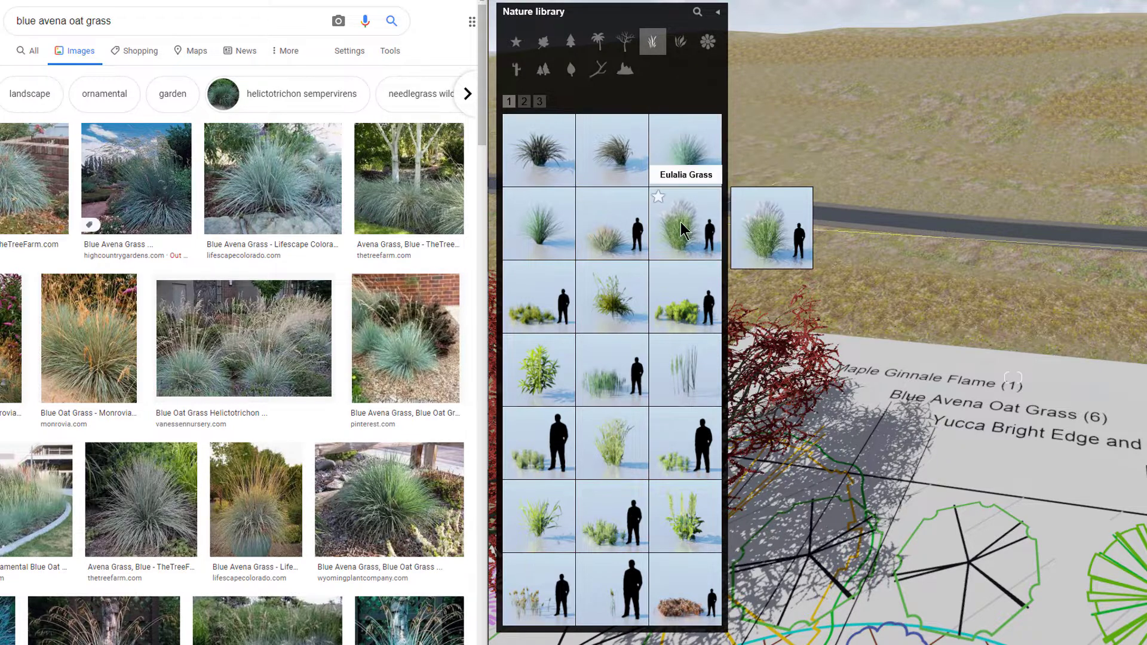
pyautogui.click(26, 192)
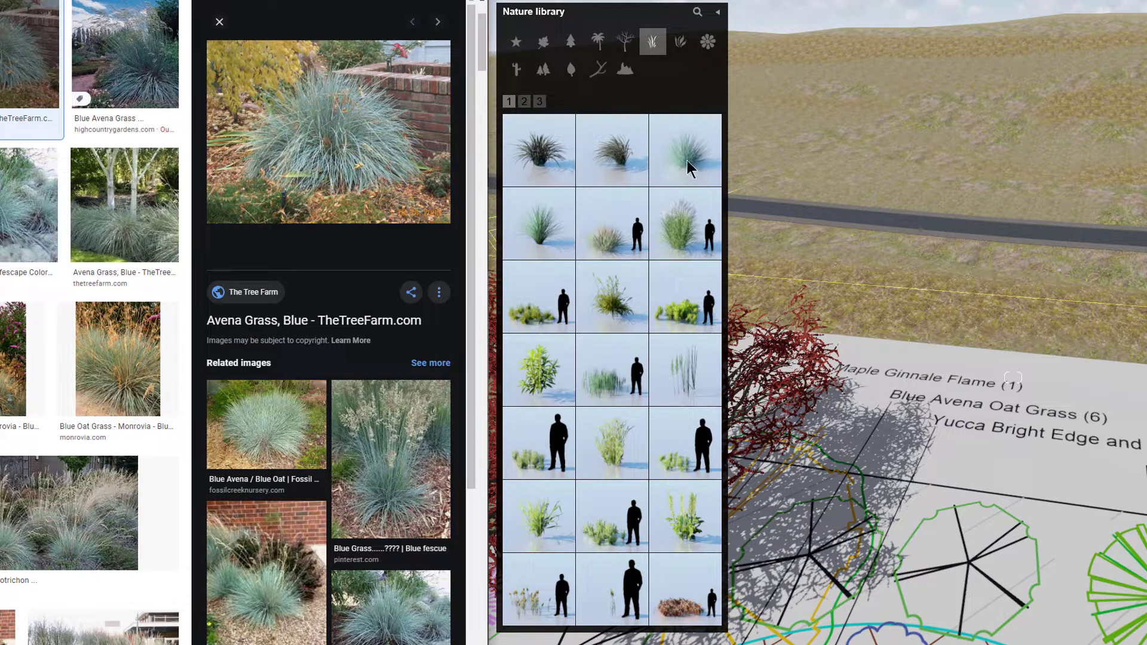
pyautogui.moveTo(709, 185)
# - Choose the blue-green grass clump from the library and inspect it up close on the plan near the red tree
pyautogui.moveTo(710, 185); pyautogui.dragTo(926, 454)
pyautogui.click(926, 454)
pyautogui.moveTo(926, 454); pyautogui.dragTo(848, 460, button='right')
pyautogui.press('w')
pyautogui.press('w')
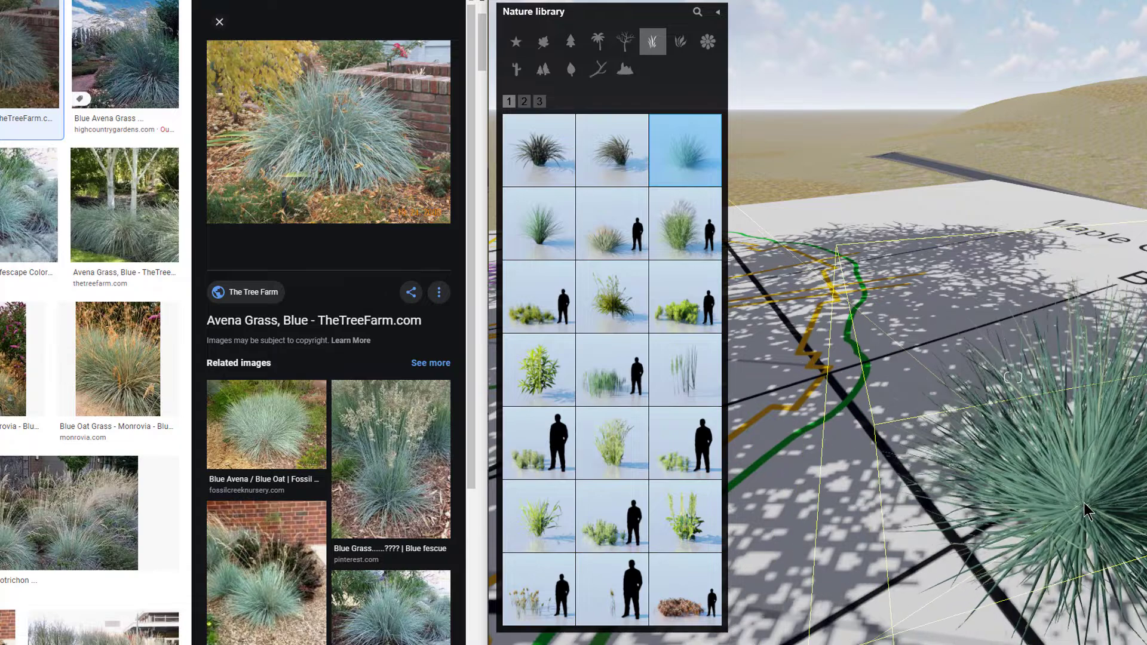
pyautogui.press('s')
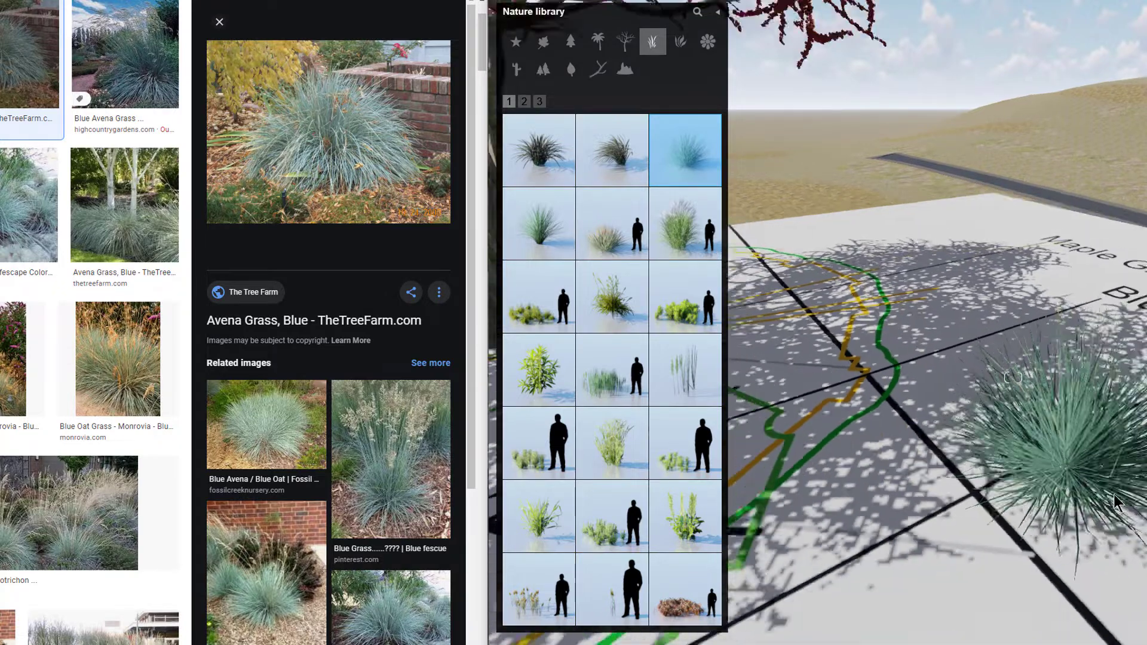
pyautogui.moveTo(1013, 377); pyautogui.dragTo(1014, 377, button='right')
pyautogui.press('a')
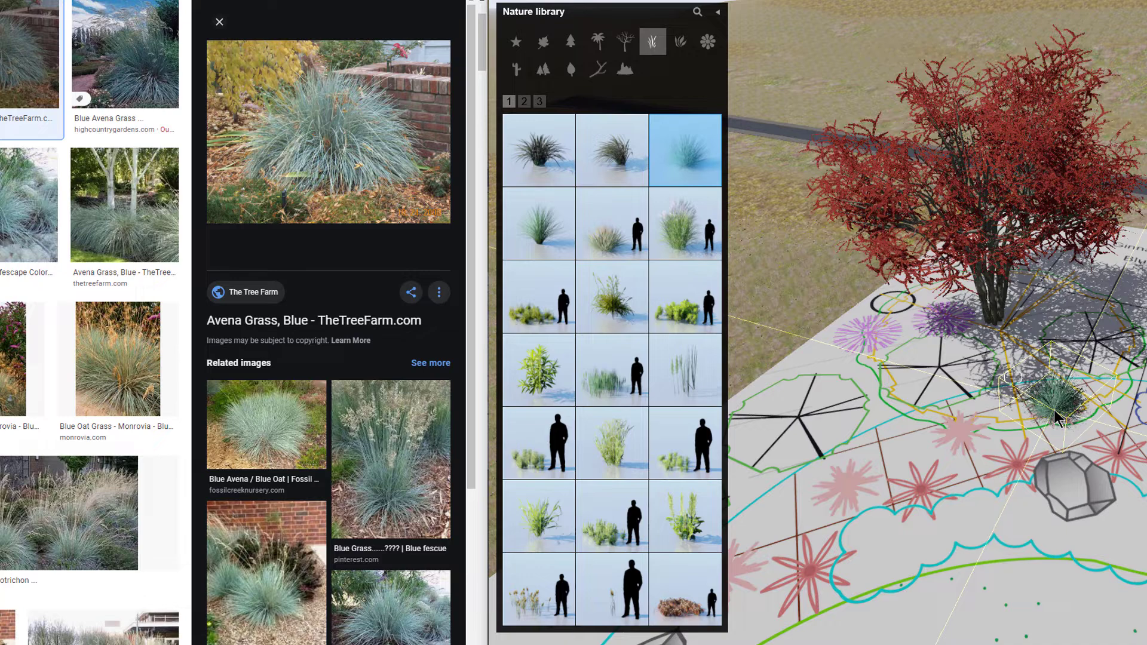
# - Place four blue-green grass clumps in a row along the curved planting bed in front of the red tree
pyautogui.click(1055, 419)
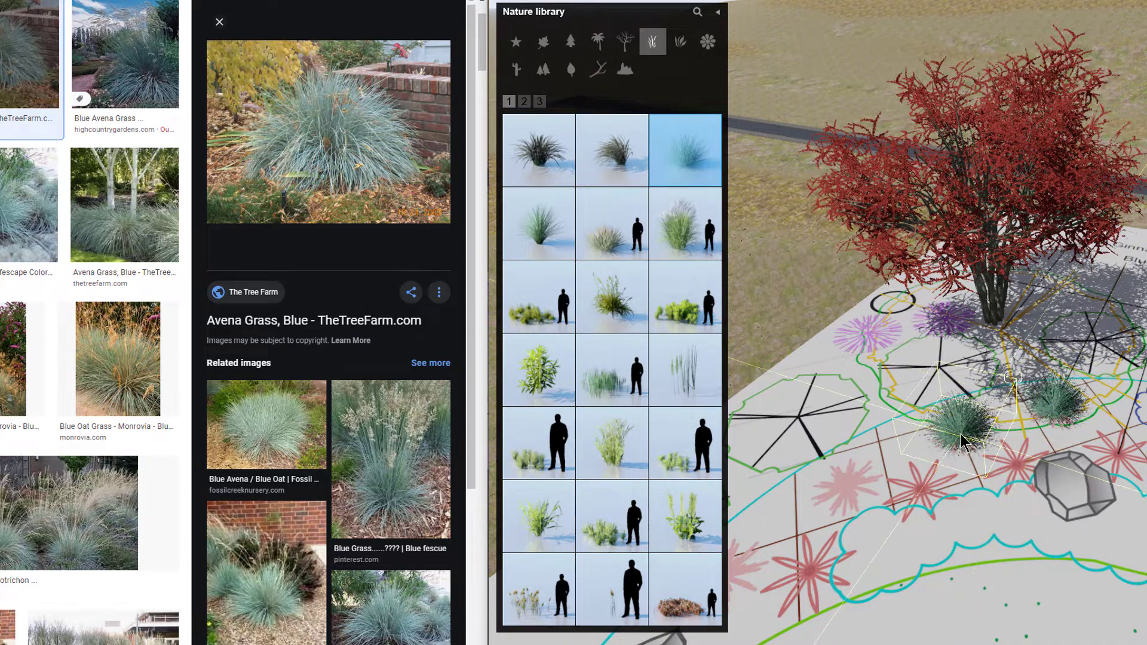
pyautogui.click(962, 433)
pyautogui.click(841, 485)
pyautogui.moveTo(1076, 406); pyautogui.dragTo(844, 462, button='right')
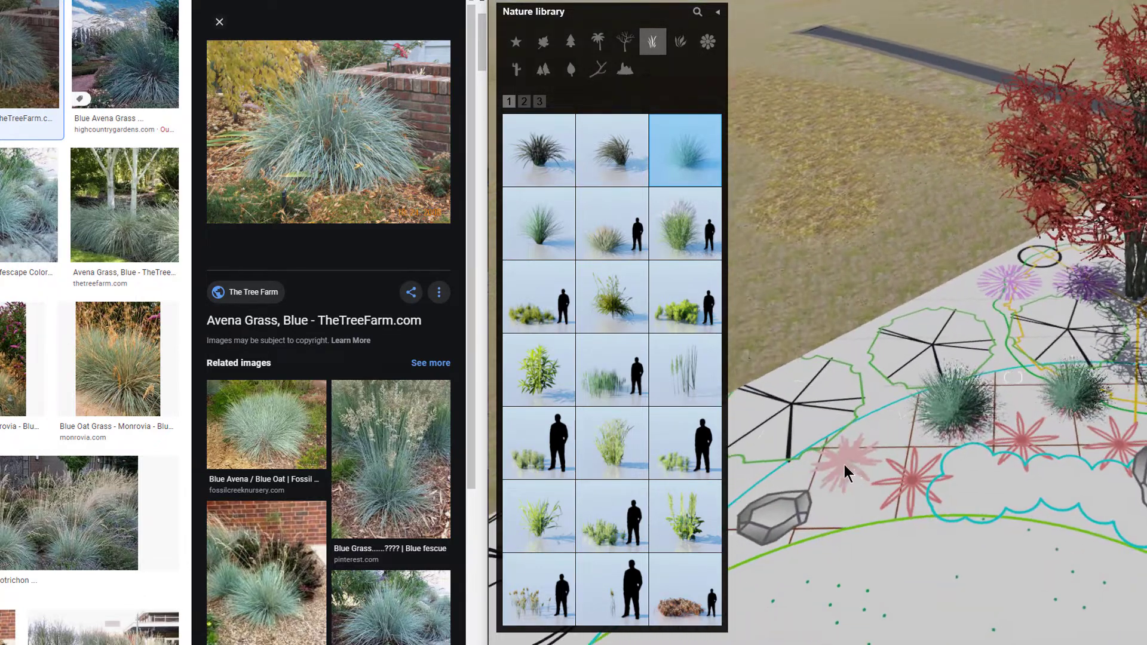
pyautogui.click(841, 460)
pyautogui.click(1022, 334)
pyautogui.press('s')
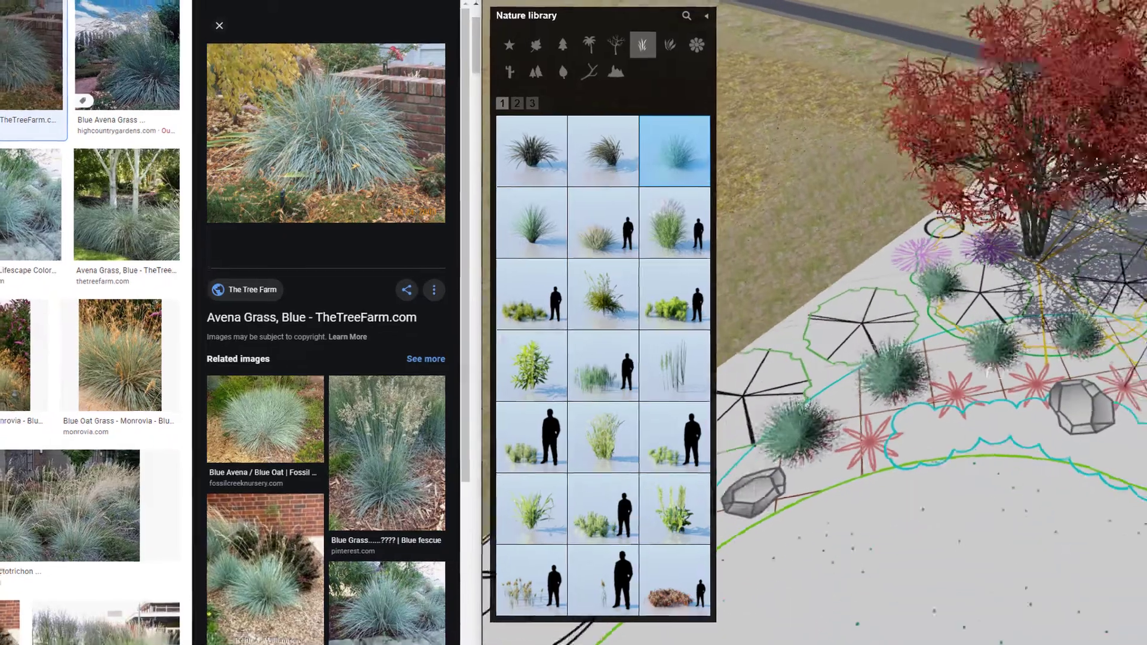
pyautogui.moveTo(1022, 333); pyautogui.dragTo(896, 388, button='right')
pyautogui.press('w')
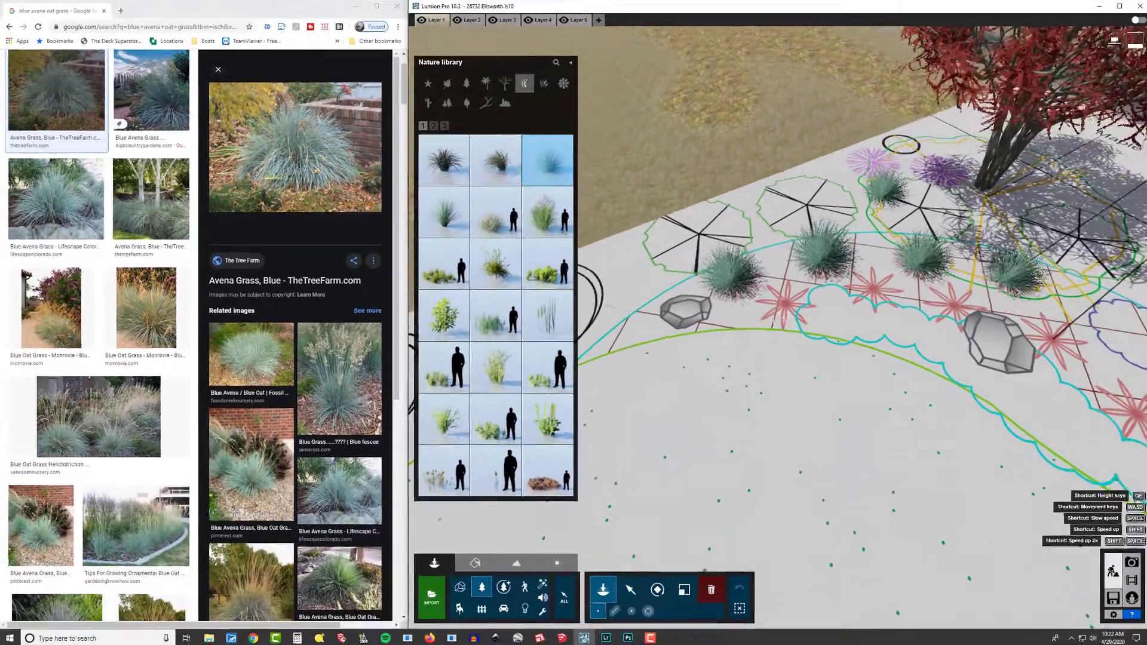
pyautogui.press('a')
pyautogui.moveTo(896, 207); pyautogui.dragTo(956, 286, button='right')
pyautogui.click(962, 380)
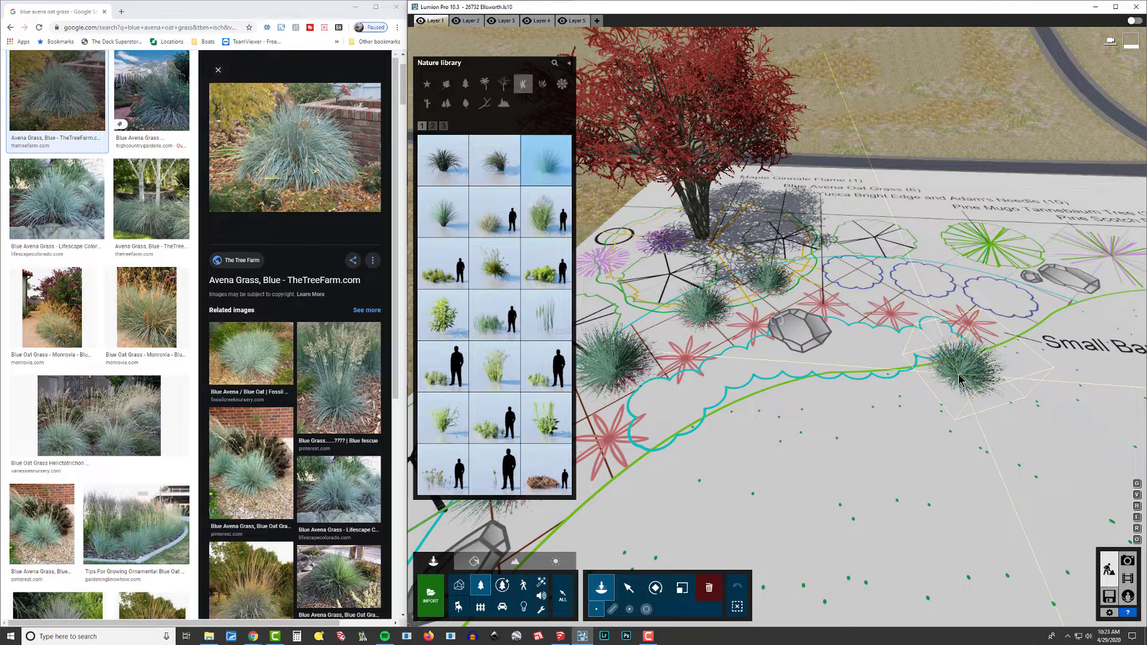
# - Examine the placed grasses and red tree from several angles, along with the patio area and the other planting beds
pyautogui.press('s')
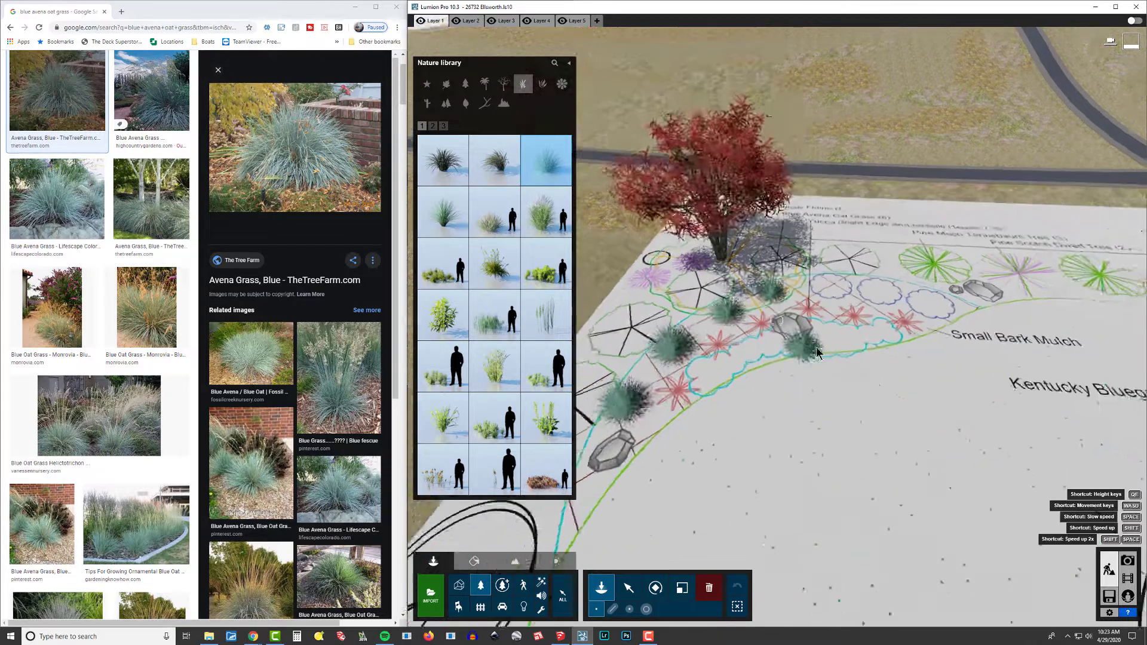
pyautogui.press('s')
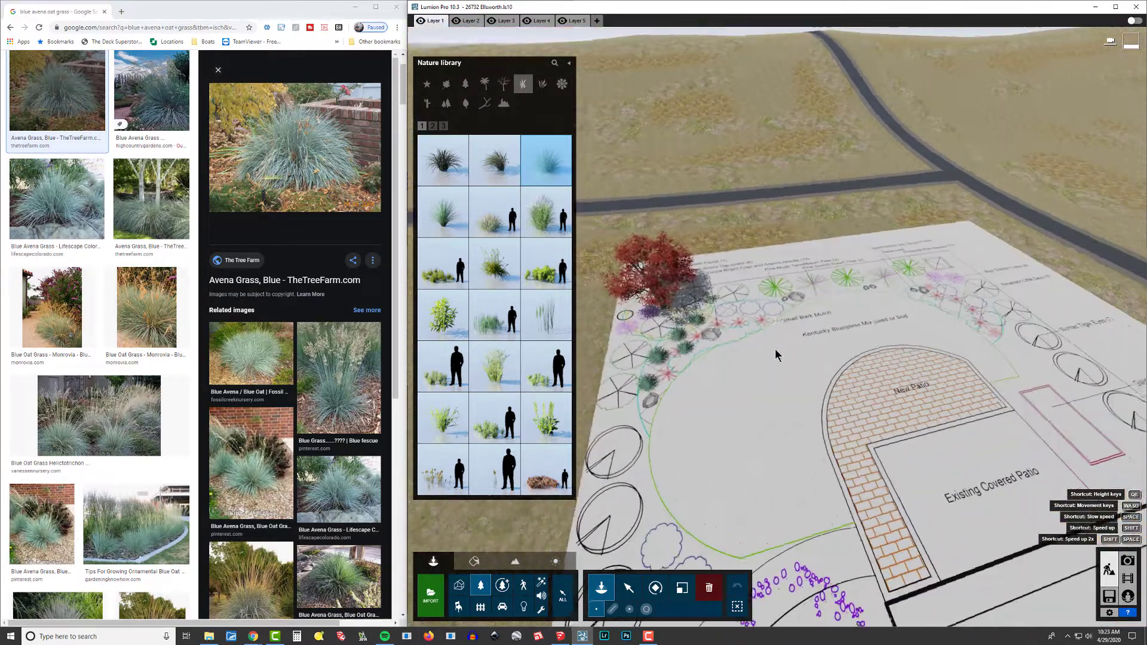
pyautogui.moveTo(775, 349); pyautogui.dragTo(922, 285, button='right')
pyautogui.press('w')
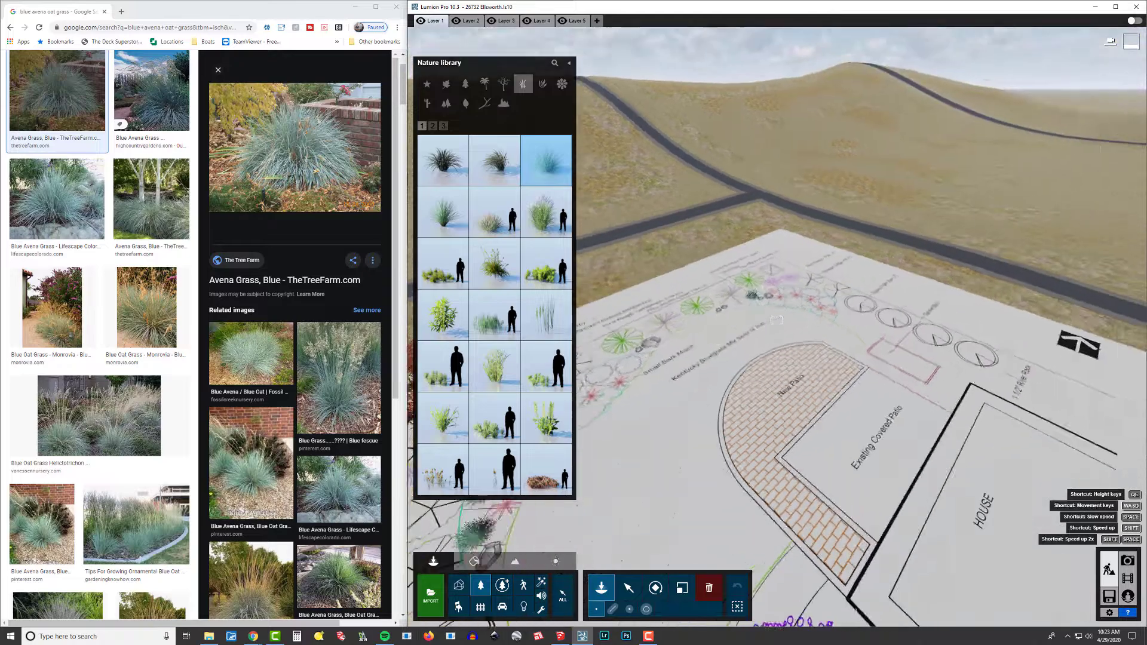
pyautogui.press('w')
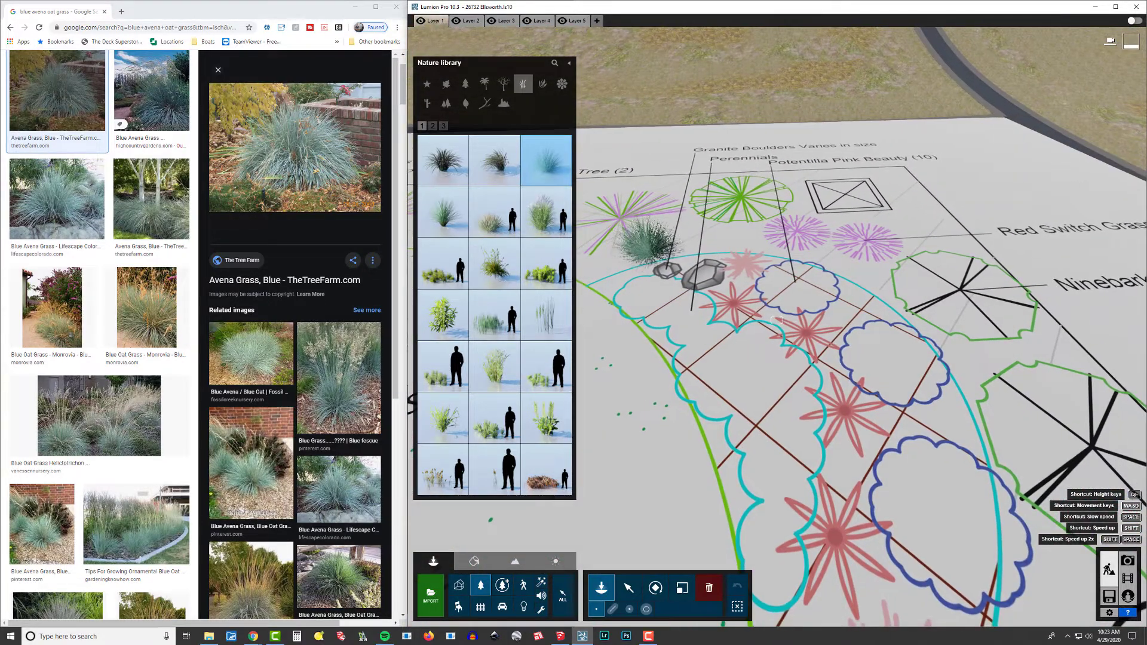
pyautogui.press('s')
pyautogui.moveTo(777, 320); pyautogui.dragTo(633, 275, button='right')
pyautogui.press('w')
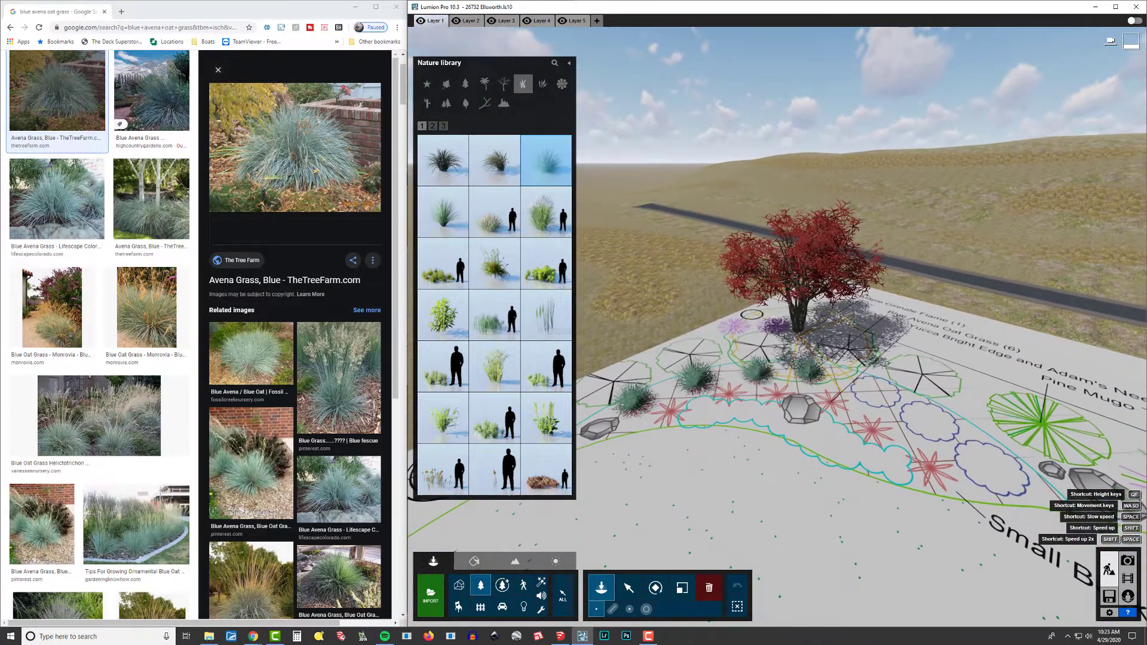
pyautogui.press('s')
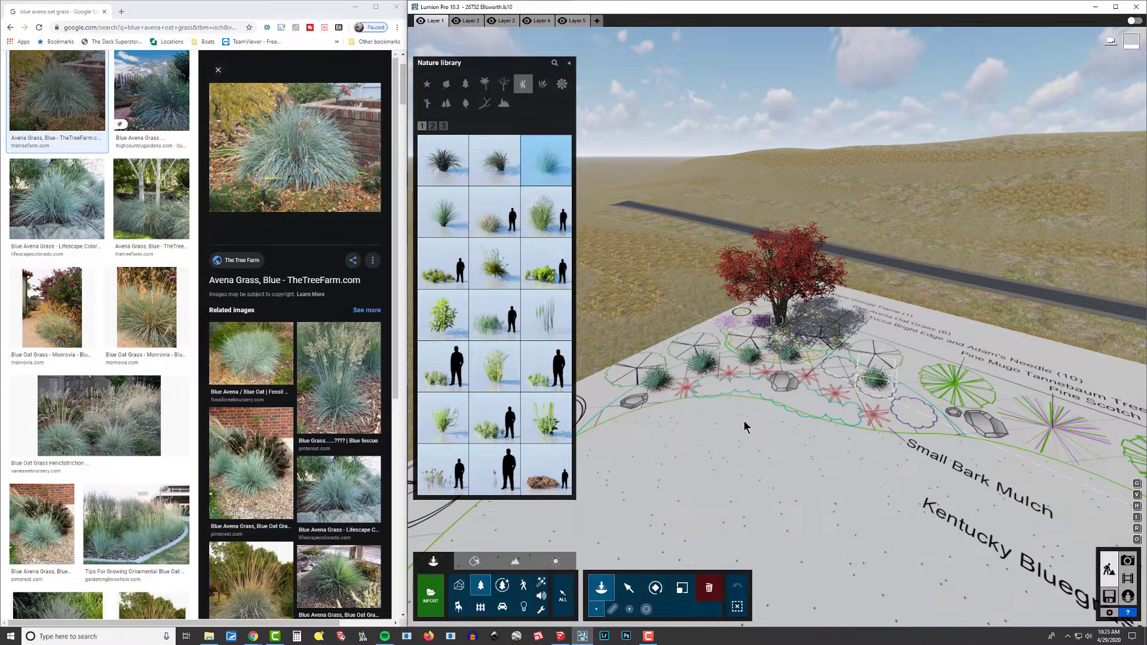
pyautogui.moveTo(745, 424); pyautogui.dragTo(842, 476, button='right')
pyautogui.press('w')
pyautogui.press('s')
pyautogui.press('a')
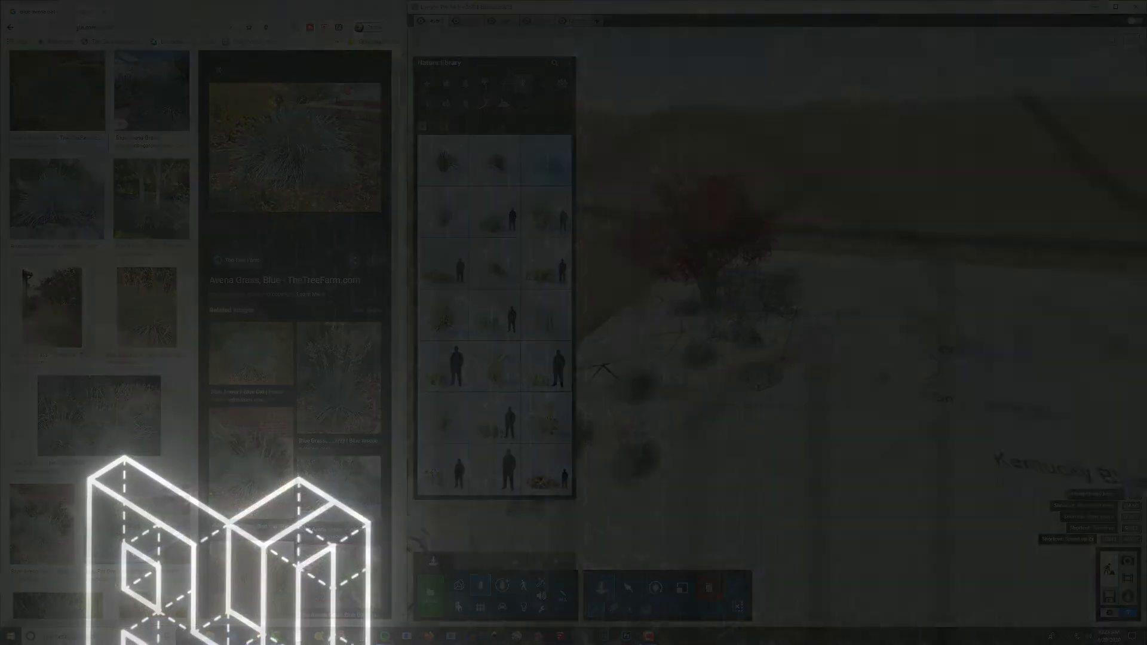